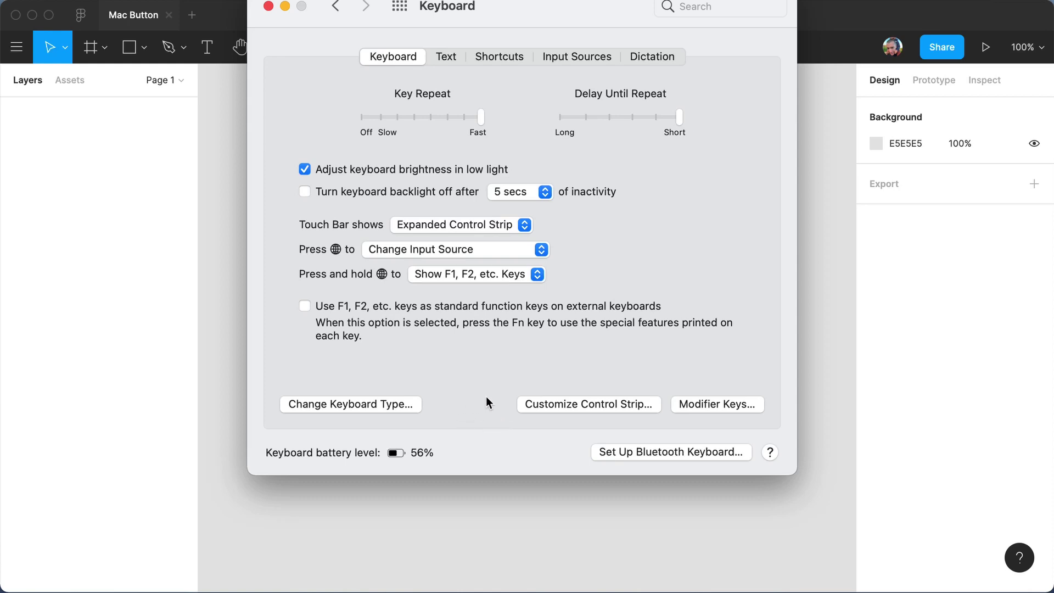
Capture the Customize Control Strip button from the Keyboard preferences and paste the screenshot into the Mac Button file in Figma.
{"action": "left_click", "coordinate": [560, 406]}
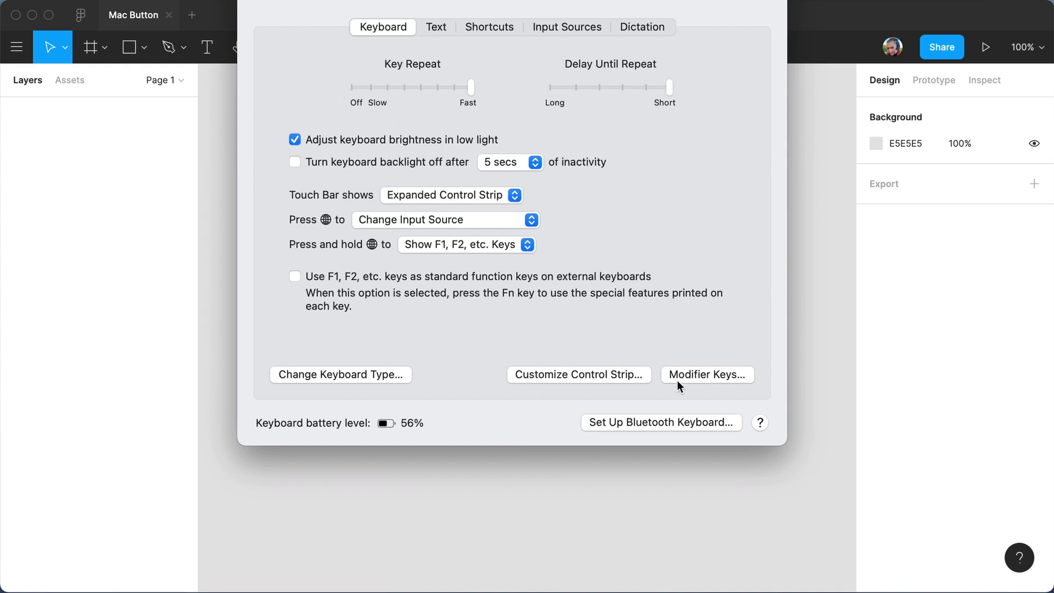
{"action": "left_click_drag", "start_coordinate": [500, 360], "coordinate": [675, 407]}
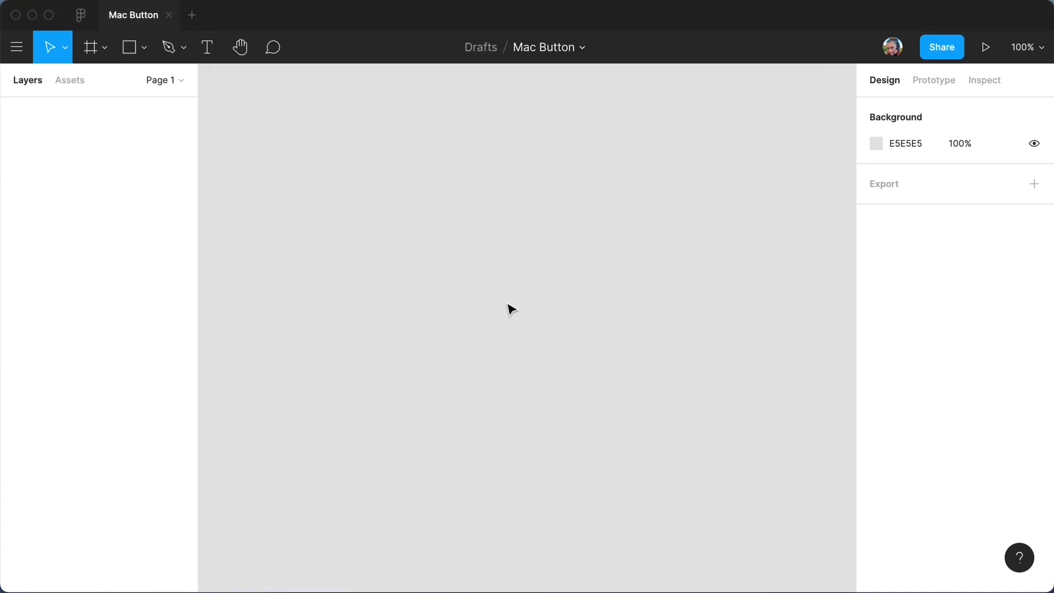
{"action": "key", "text": "super+v"}
{"action": "key", "text": "shift+1"}
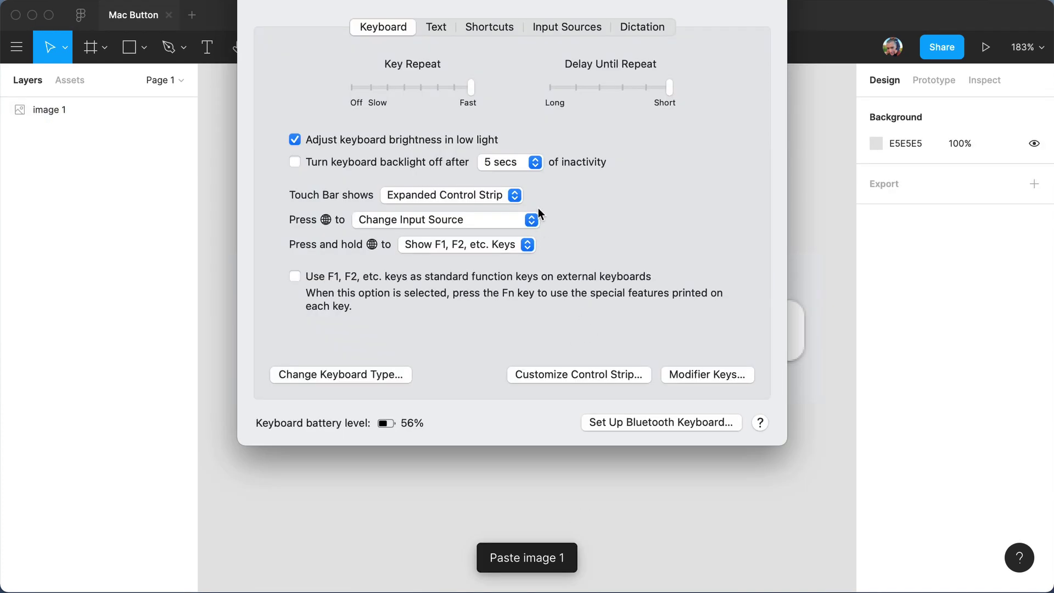
{"action": "left_click", "coordinate": [608, 489]}
{"action": "left_click_drag", "start_coordinate": [472, 358], "coordinate": [472, 325]}
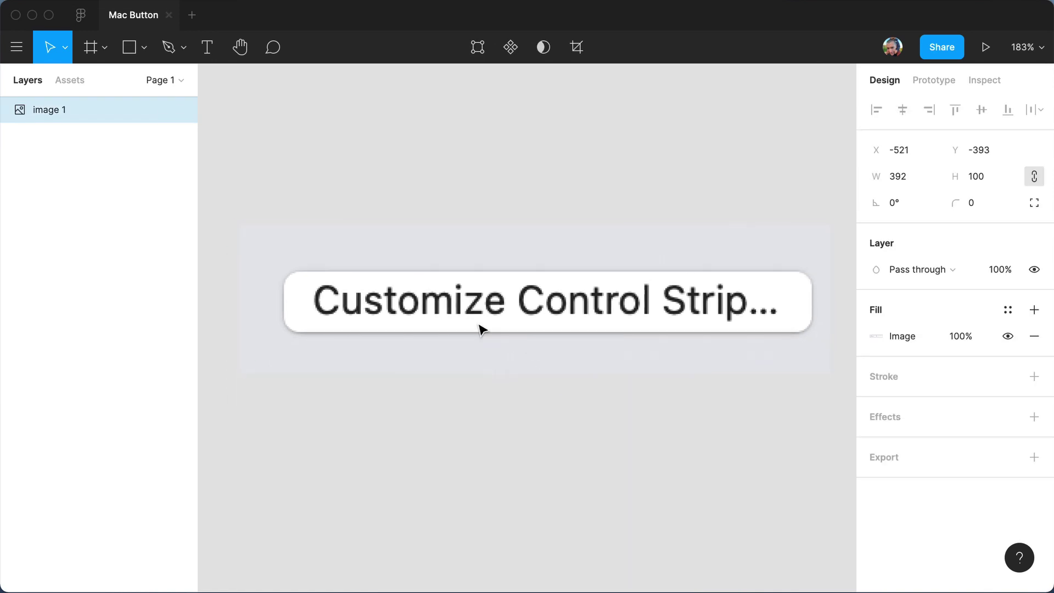
{"action": "left_click", "coordinate": [283, 200]}
{"action": "left_click", "coordinate": [270, 243]}
Switch to Keyboard preferences, capture the Cancel button from the Modifier Keys dialog, and quit the preferences.
{"action": "key", "text": "super+Tab"}
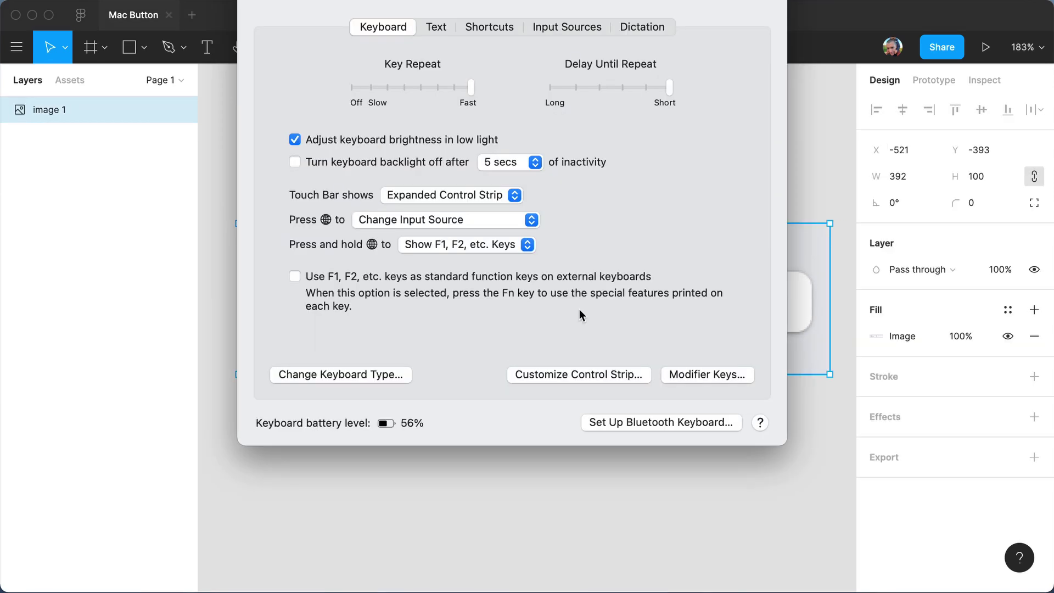
{"action": "left_click", "coordinate": [705, 376]}
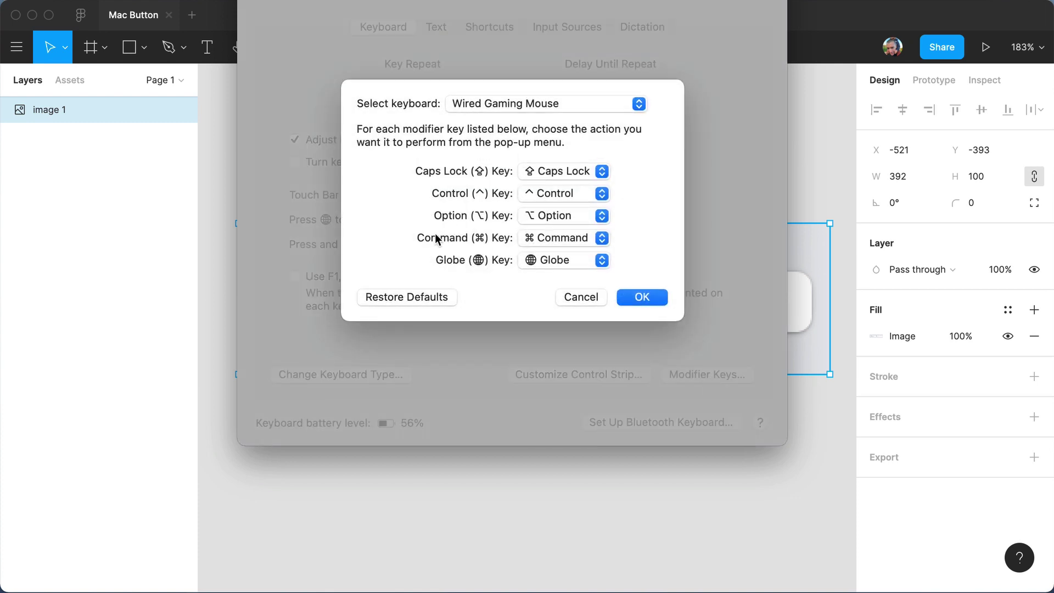
{"action": "key", "text": "super+shift+4"}
{"action": "left_click_drag", "start_coordinate": [538, 282], "coordinate": [619, 318]}
{"action": "key", "text": "Escape"}
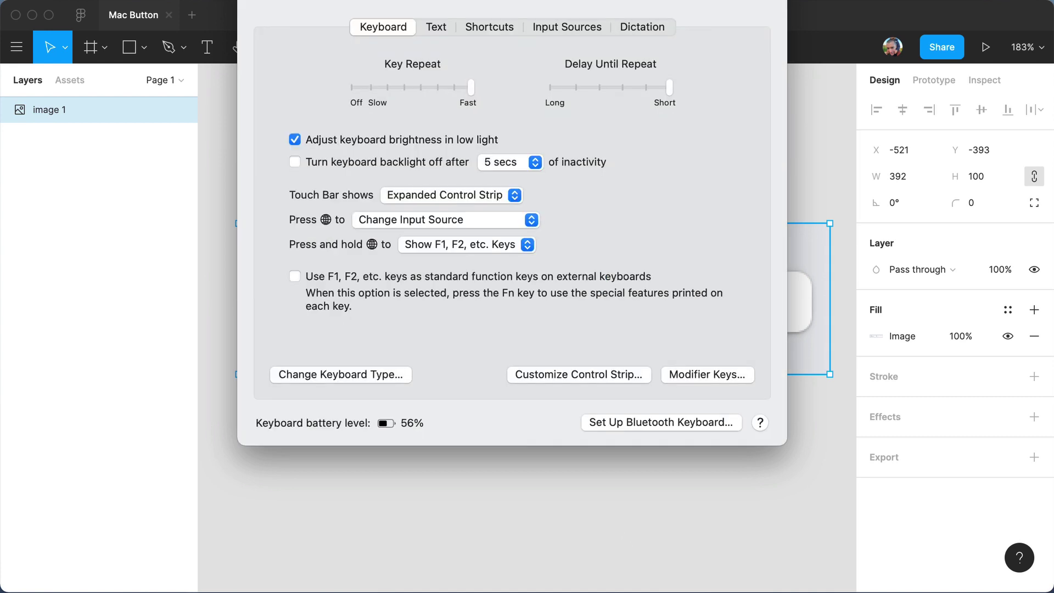
{"action": "key", "text": "super+q"}
Paste the Cancel button screenshot into the Figma file and place it below the Customize Control Strip image.
{"action": "left_click", "coordinate": [494, 158]}
{"action": "key", "text": "super+v"}
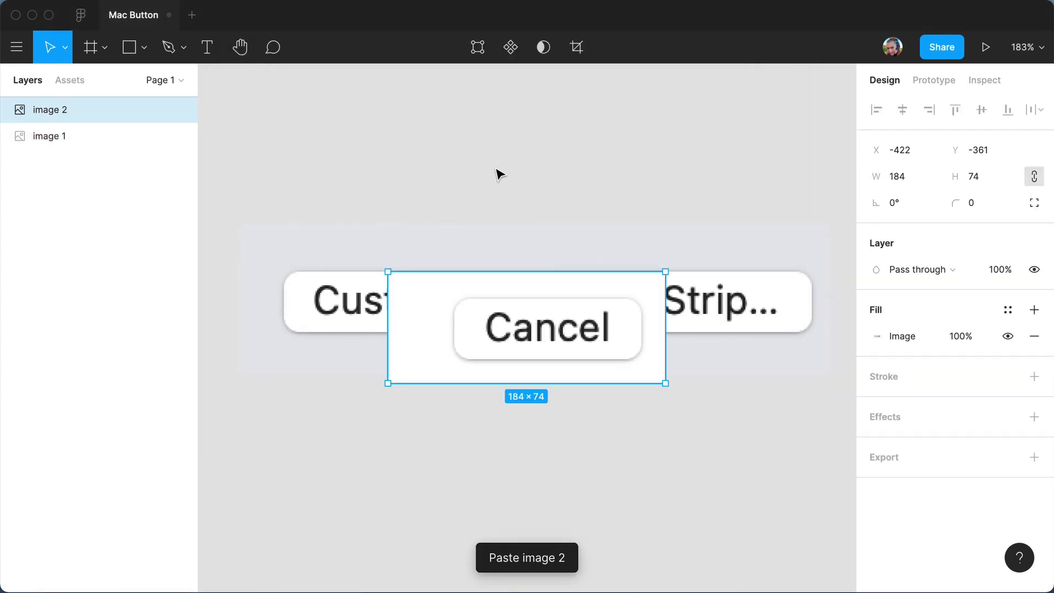
{"action": "left_click", "coordinate": [487, 159]}
{"action": "left_click_drag", "start_coordinate": [502, 330], "coordinate": [451, 446]}
{"action": "scroll", "coordinate": [430, 310], "scroll_direction": "down", "scroll_amount": 3}
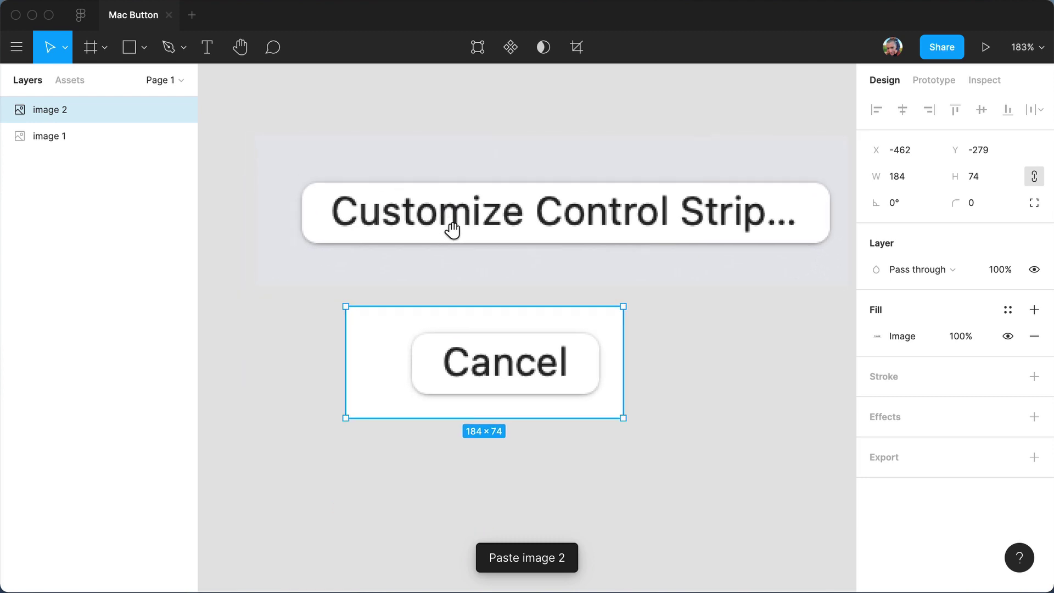
Shrink both pasted screenshots to half size, 196 × 50 for the Customize Control Strip image and 92 × 37 for the Cancel image.
{"action": "left_click", "coordinate": [428, 224]}
{"action": "key", "text": "alt+super+p"}
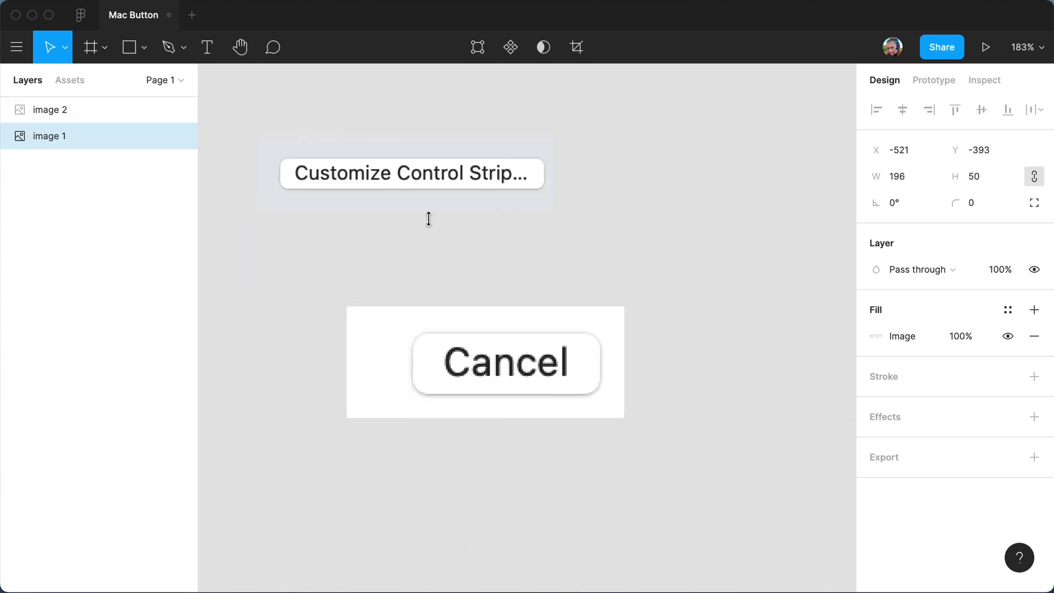
{"action": "left_click", "coordinate": [457, 337]}
{"action": "key", "text": "alt+super+p"}
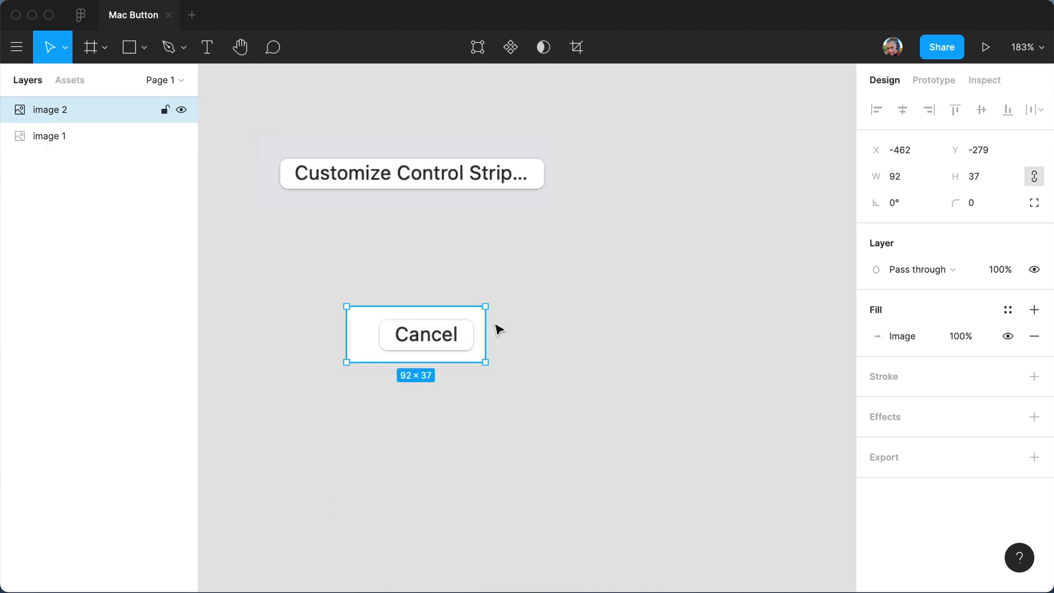
Bring the two button screenshots closer together on the canvas and view them at 100% zoom.
{"action": "left_click", "coordinate": [537, 312]}
{"action": "left_click_drag", "start_coordinate": [447, 328], "coordinate": [409, 286]}
{"action": "left_click_drag", "start_coordinate": [399, 204], "coordinate": [520, 228]}
{"action": "left_click", "coordinate": [557, 332]}
{"action": "key", "text": "shift+0"}
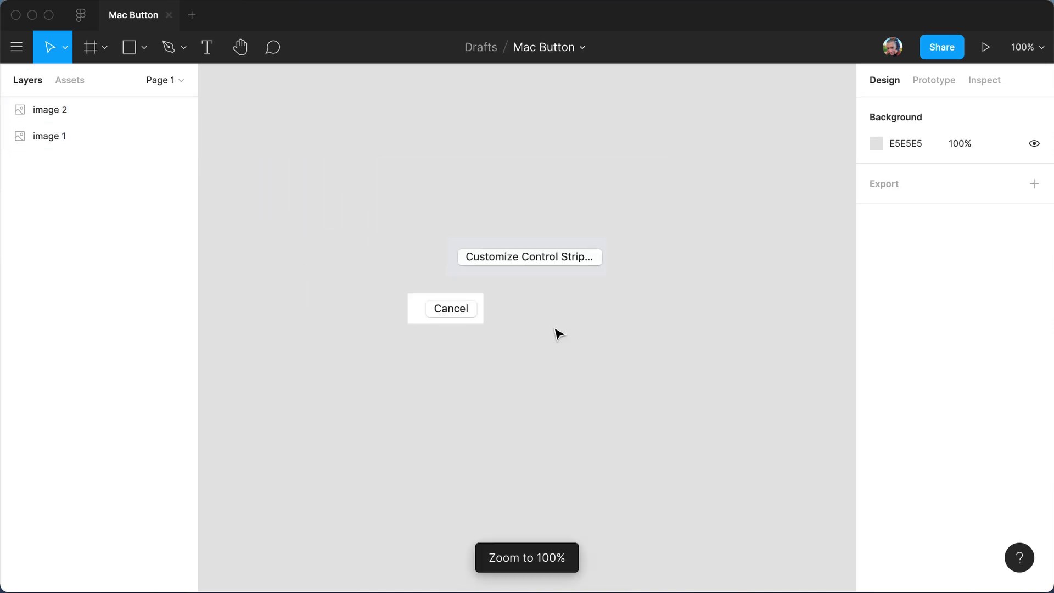
Draw a frame of about 533 × 380 around both screenshots and extend its upper-left corner outward.
{"action": "key", "text": "f"}
{"action": "left_click_drag", "start_coordinate": [325, 162], "coordinate": [764, 475]}
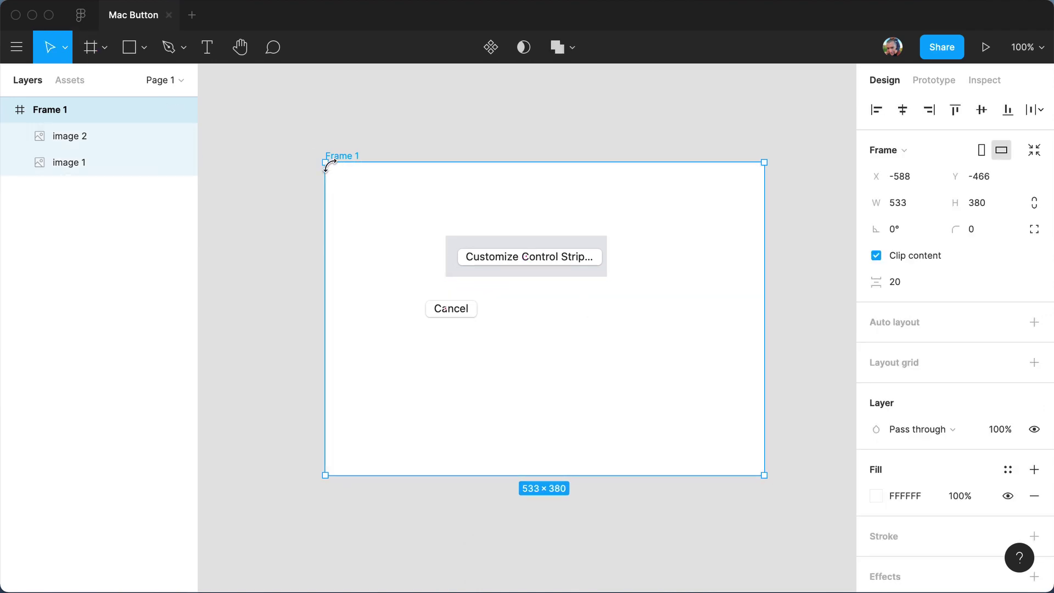
{"action": "left_click_drag", "start_coordinate": [325, 162], "coordinate": [281, 144]}
{"action": "left_click", "coordinate": [351, 126]}
Move the screenshots to the frame's upper left, with the Cancel image left-aligned below the Customize Control Strip image.
{"action": "left_click_drag", "start_coordinate": [506, 214], "coordinate": [414, 176]}
{"action": "left_click", "coordinate": [606, 258]}
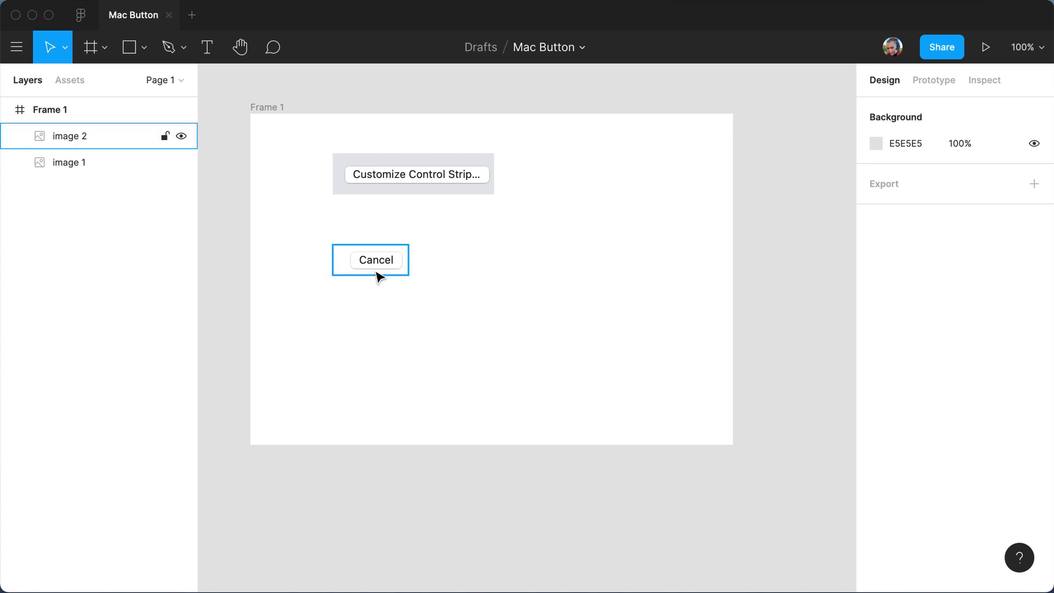
{"action": "left_click_drag", "start_coordinate": [379, 281], "coordinate": [383, 301]}
{"action": "left_click", "coordinate": [438, 294]}
Draw a 19 × 20 rectangle matching the Cancel button's height and place it just to the right of the button.
{"action": "scroll", "coordinate": [404, 283], "scroll_direction": "up", "scroll_amount": 10}
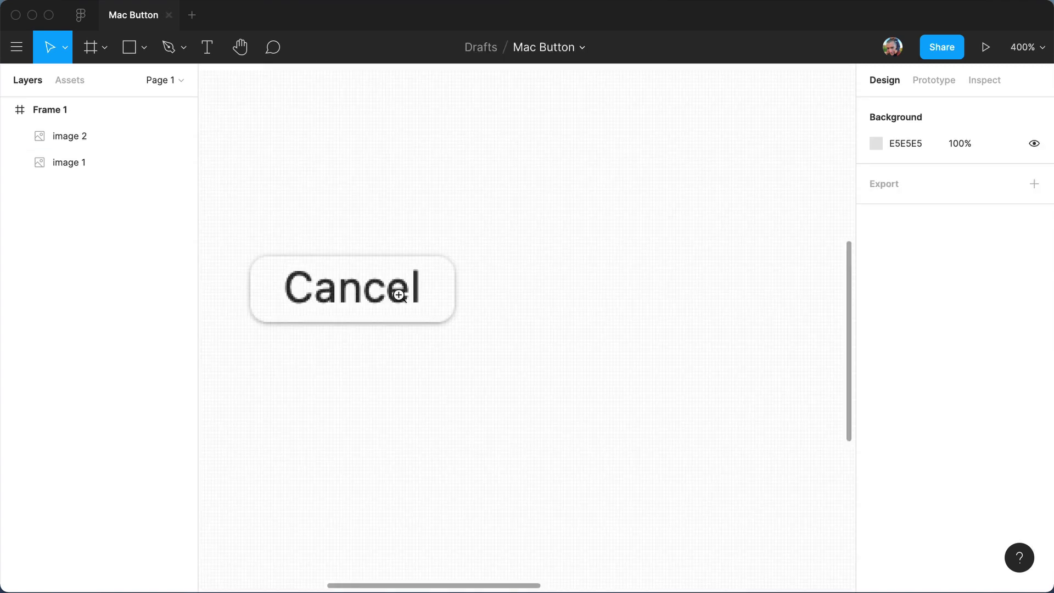
{"action": "key", "text": "r"}
{"action": "left_click_drag", "start_coordinate": [419, 212], "coordinate": [543, 338]}
{"action": "scroll", "coordinate": [494, 337], "scroll_direction": "up", "scroll_amount": 7}
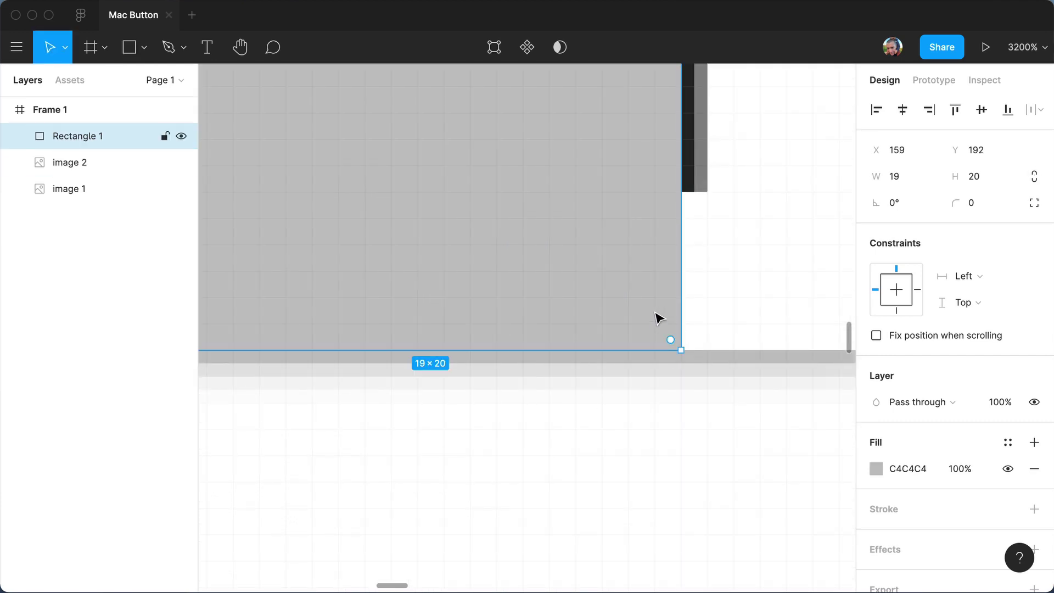
{"action": "key", "text": "shift+0"}
{"action": "left_click_drag", "start_coordinate": [582, 321], "coordinate": [559, 311]}
{"action": "scroll", "coordinate": [428, 317], "scroll_direction": "up", "scroll_amount": 10}
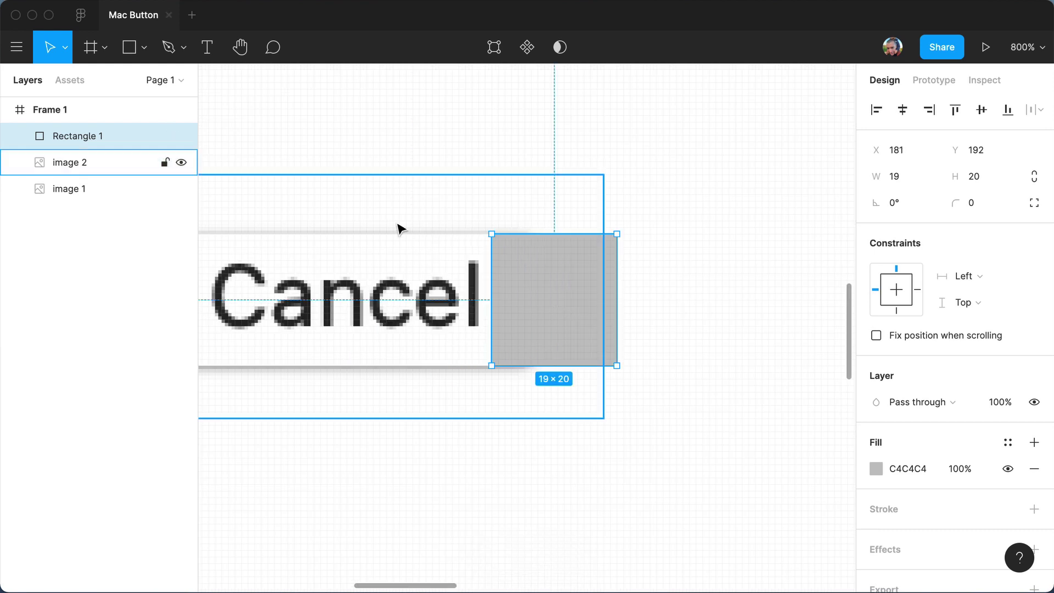
{"action": "left_click_drag", "start_coordinate": [400, 271], "coordinate": [544, 272]}
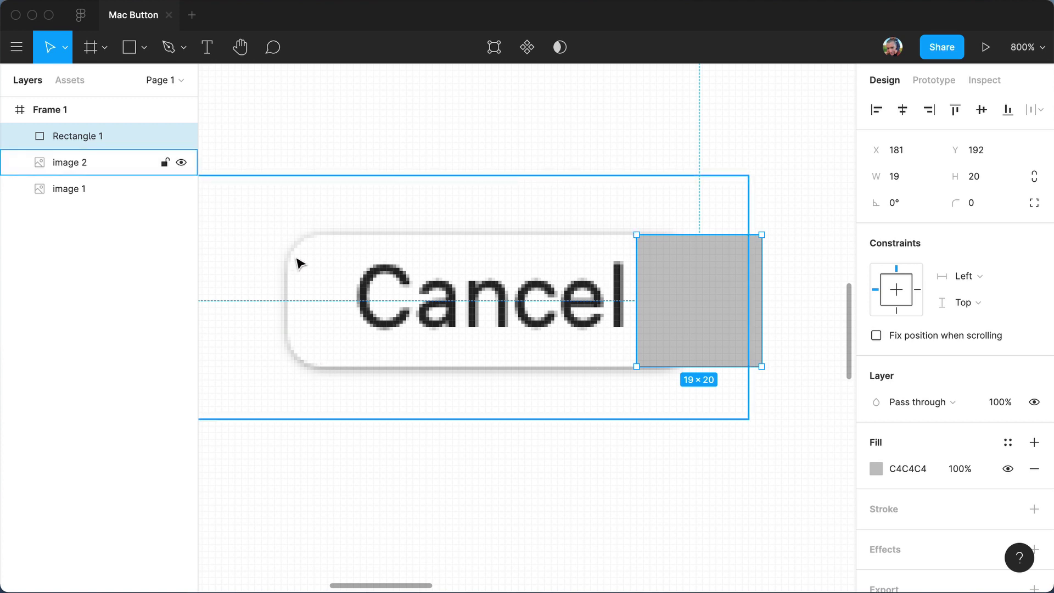
{"action": "scroll", "coordinate": [305, 257], "scroll_direction": "right", "scroll_amount": 6}
{"action": "left_click_drag", "start_coordinate": [498, 306], "coordinate": [601, 305]}
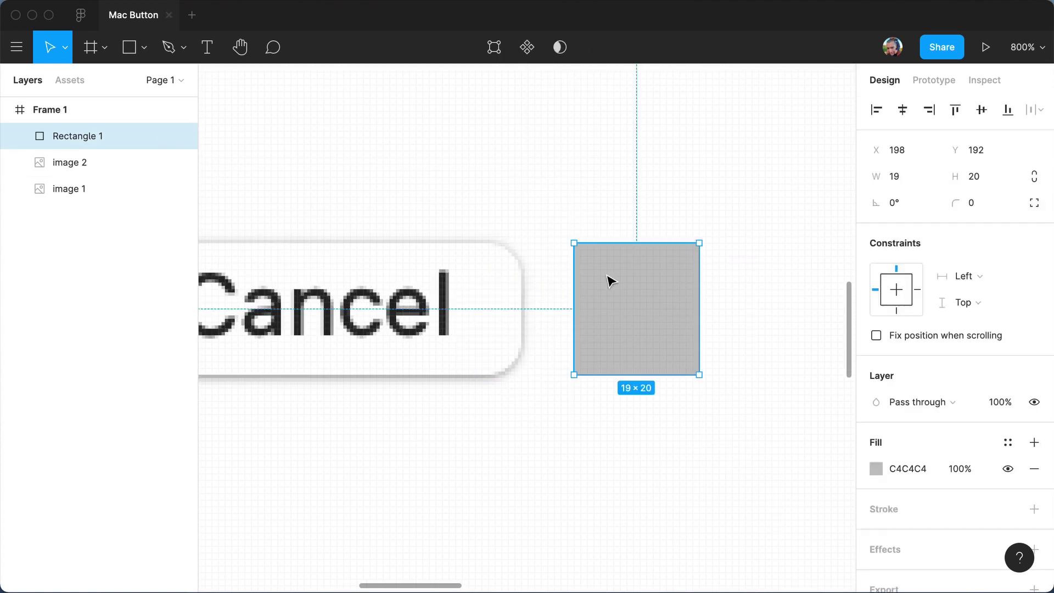
Fill the rectangle with the white FFFFFF sampled from inside the Cancel button.
{"action": "key", "text": "i"}
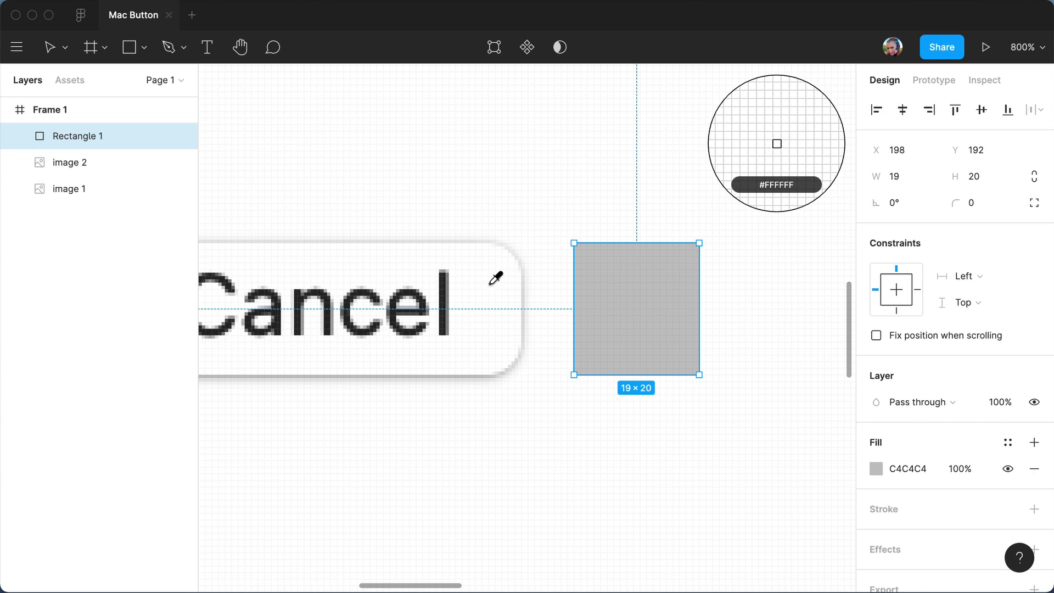
{"action": "left_click", "coordinate": [496, 278]}
{"action": "key", "text": "Escape"}
{"action": "left_click", "coordinate": [633, 305]}
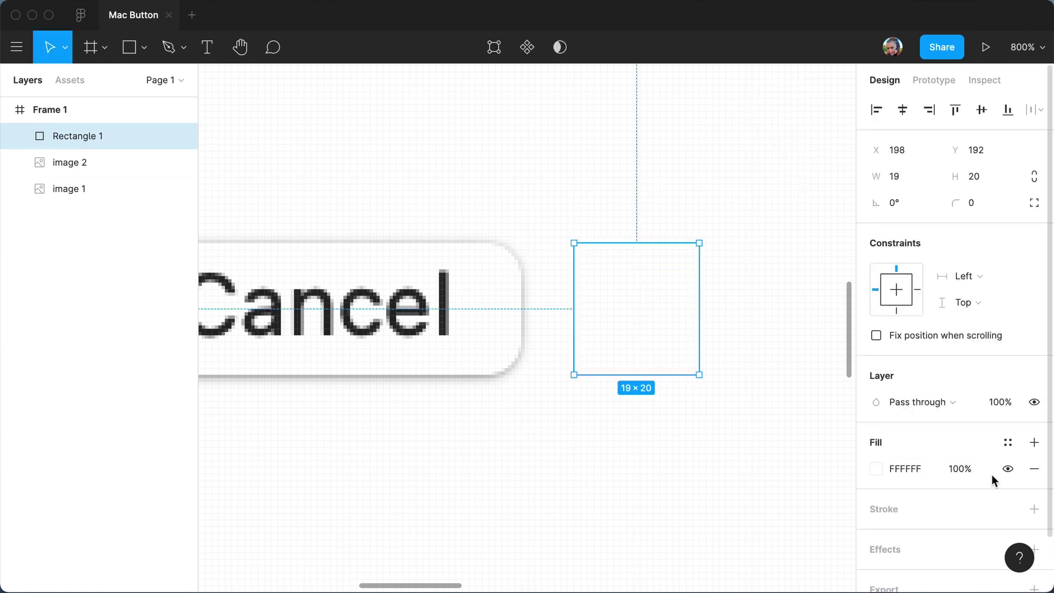
Add a stroke to the rectangle and align it to the outside.
{"action": "left_click", "coordinate": [1033, 508]}
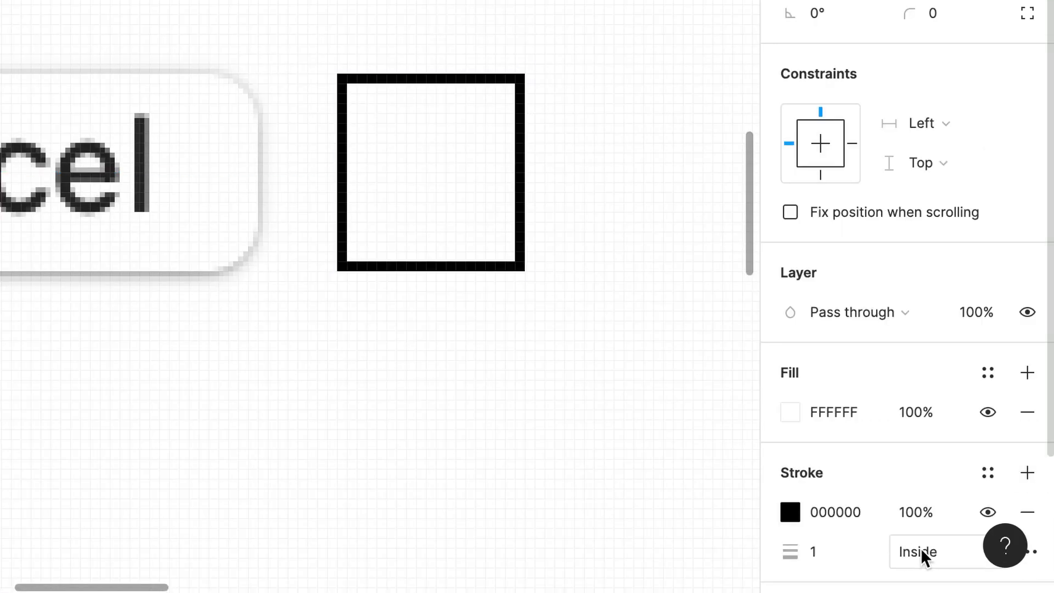
{"action": "left_click", "coordinate": [947, 556]}
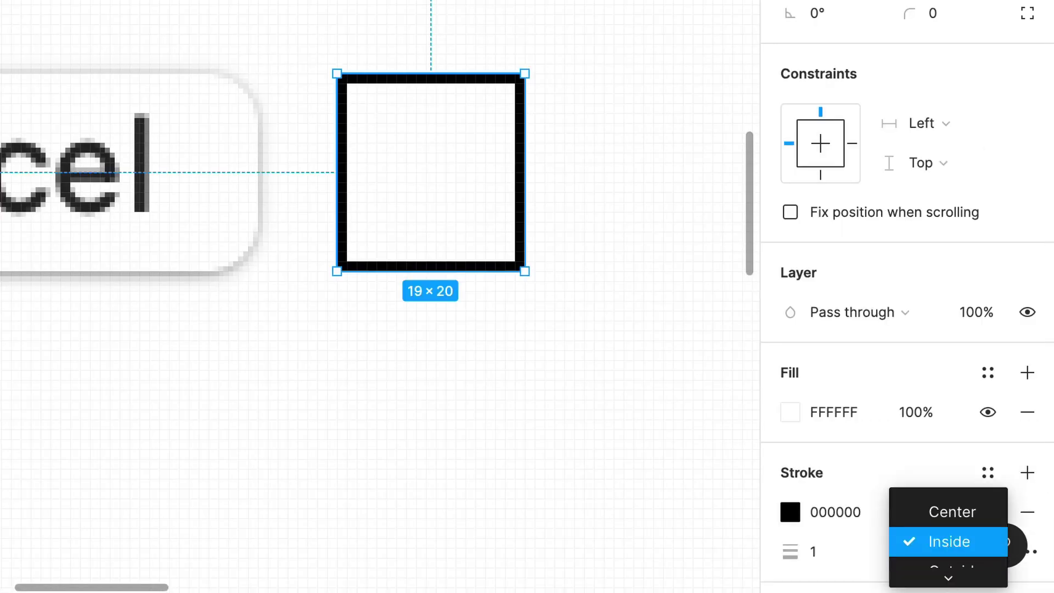
{"action": "left_click", "coordinate": [946, 565]}
{"action": "key", "text": "Escape"}
{"action": "left_click", "coordinate": [382, 179]}
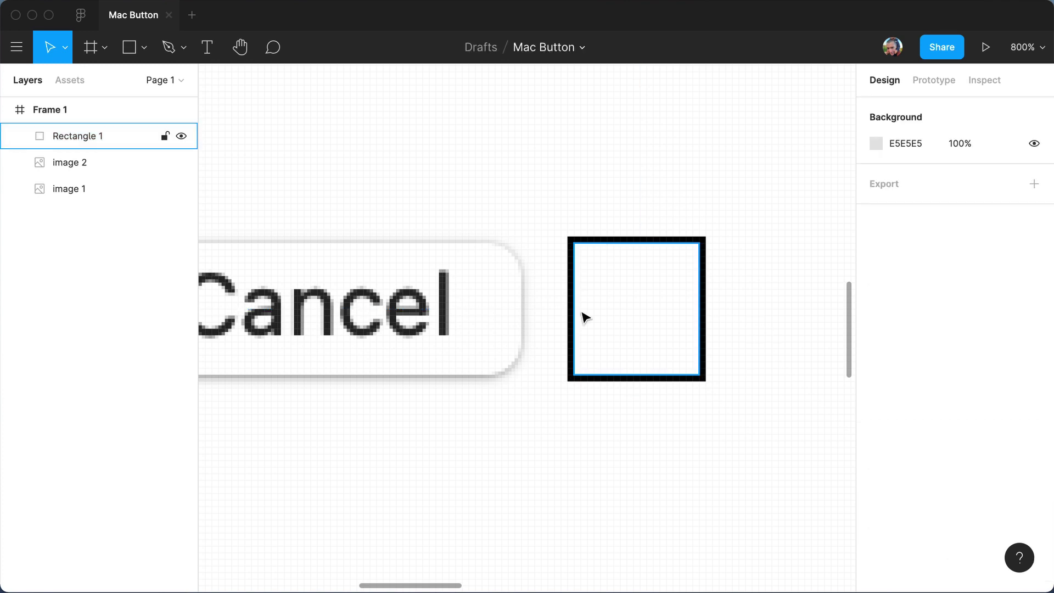
Move the rectangle over the Cancel button's right end and set its corner radius to 5.
{"action": "left_click_drag", "start_coordinate": [657, 299], "coordinate": [480, 298]}
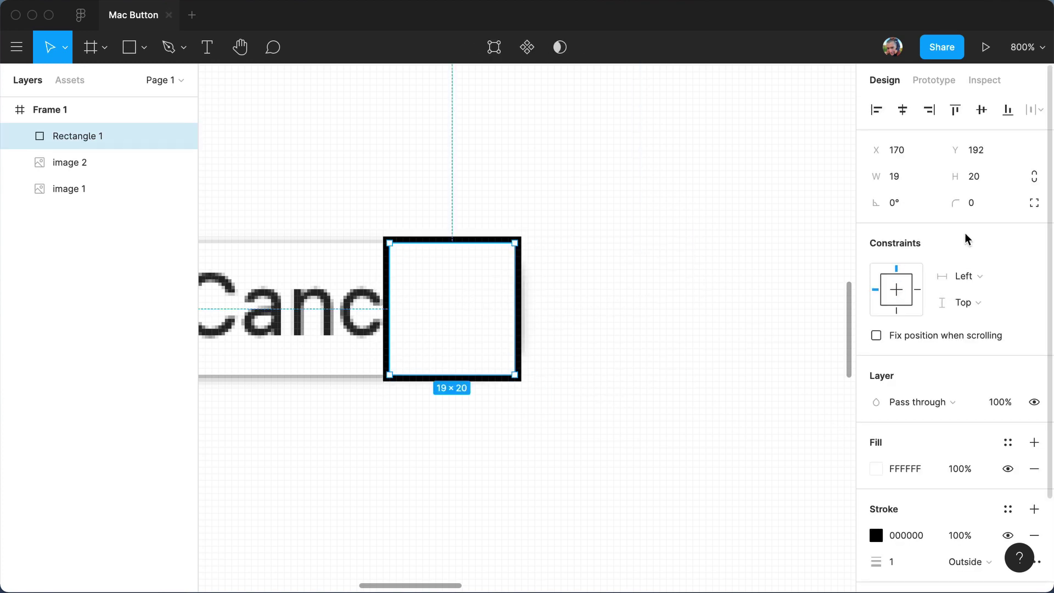
{"action": "left_click", "coordinate": [982, 205]}
{"action": "type", "text": "5"}
{"action": "key", "text": "Return"}
{"action": "left_click", "coordinate": [548, 203]}
{"action": "left_click", "coordinate": [518, 315]}
Set the rectangle's stroke width to 0.5.
{"action": "left_click", "coordinate": [915, 563]}
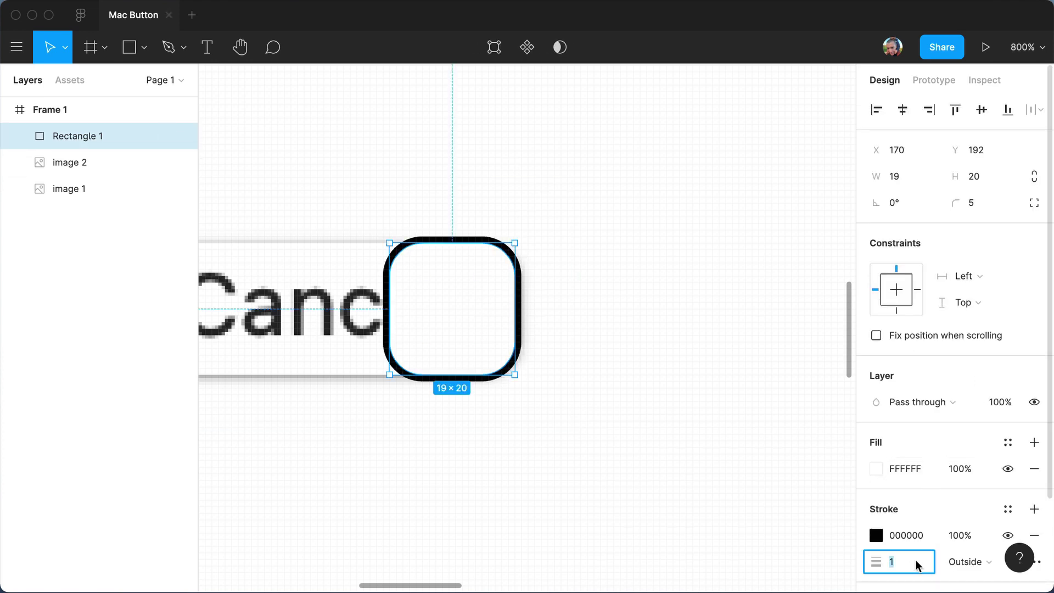
{"action": "key", "text": "Tab"}
{"action": "left_click", "coordinate": [653, 301]}
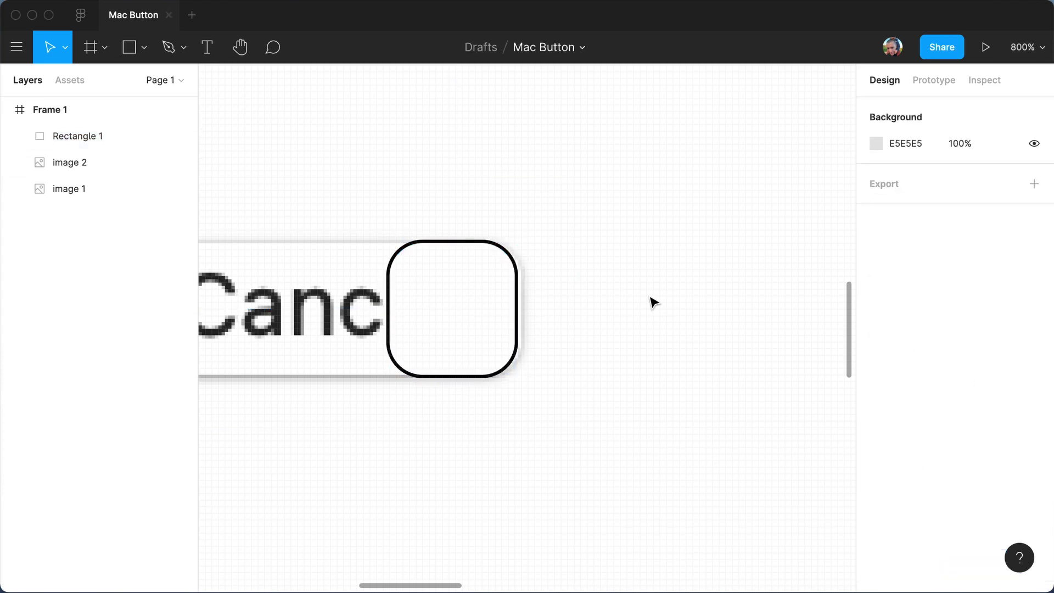
Shift the rectangle to X 171 so it lines up with the Cancel button's right edge.
{"action": "double_click", "coordinate": [484, 287], "text": "super"}
{"action": "left_click_drag", "start_coordinate": [546, 225], "coordinate": [535, 281]}
{"action": "left_click_drag", "start_coordinate": [498, 293], "coordinate": [427, 275]}
{"action": "key", "text": "super+z"}
Toggle the rectangle's visibility repeatedly to compare its rounded corners with the Cancel button beneath it.
{"action": "left_click", "coordinate": [182, 140]}
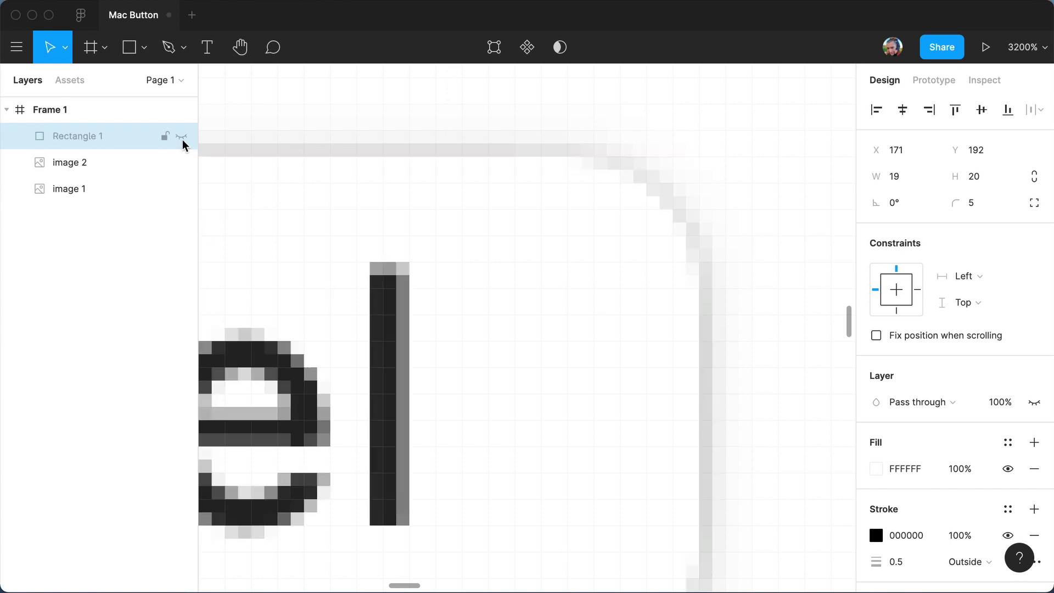
{"action": "left_click", "coordinate": [183, 139]}
{"action": "left_click", "coordinate": [182, 139]}
{"action": "left_click", "coordinate": [182, 139]}
{"action": "left_click", "coordinate": [182, 139]}
{"action": "left_click", "coordinate": [183, 140]}
{"action": "left_click", "coordinate": [182, 139]}
{"action": "left_click", "coordinate": [182, 140]}
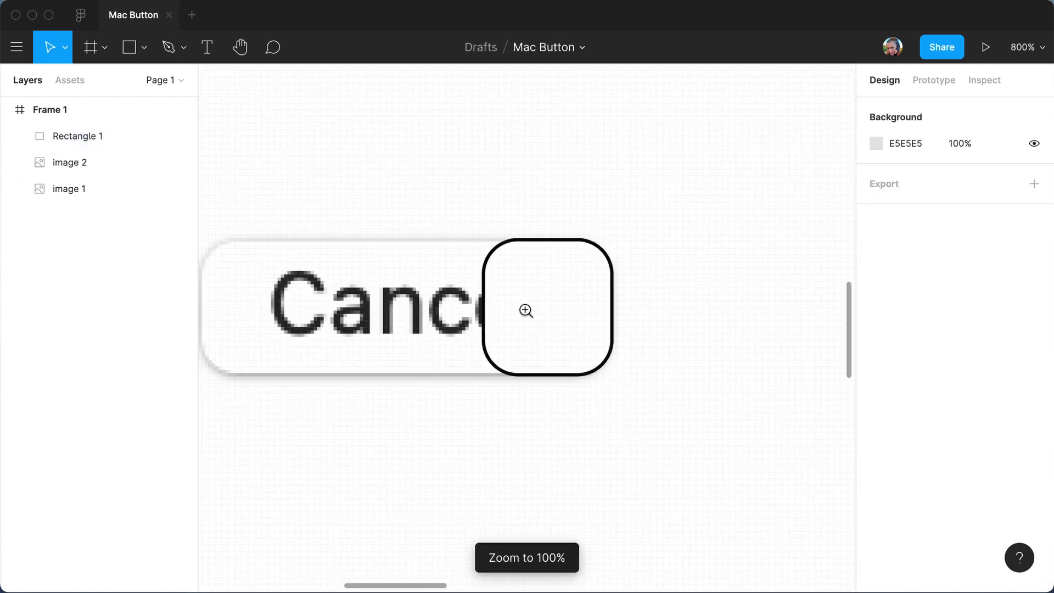
Move the rounded rectangle back beside the Cancel button at X 198, Y 192.
{"action": "left_click_drag", "start_coordinate": [525, 311], "coordinate": [671, 258]}
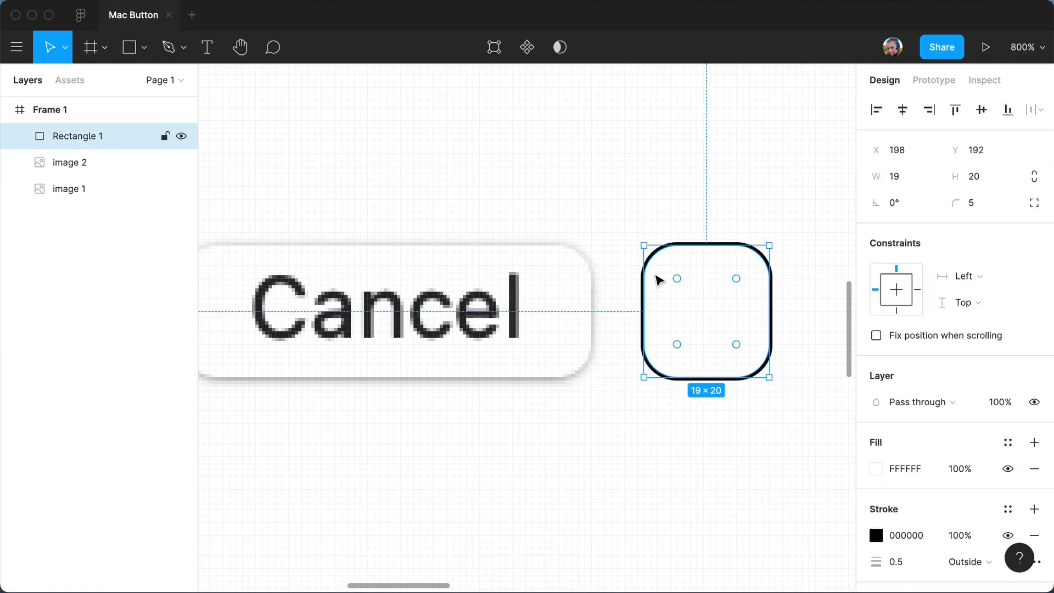
{"action": "left_click", "coordinate": [667, 204]}
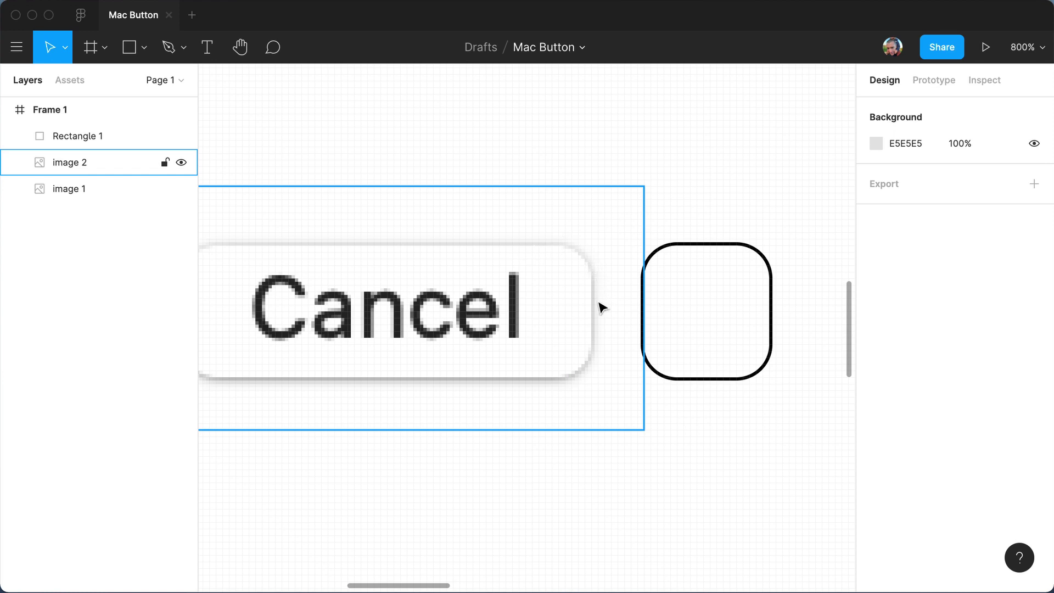
Move the Customize Control Strip image down to just above the Cancel button to compare the borders of both buttons.
{"action": "scroll", "coordinate": [603, 312], "scroll_direction": "up", "scroll_amount": 5}
{"action": "scroll", "coordinate": [583, 303], "scroll_direction": "down", "scroll_amount": 3}
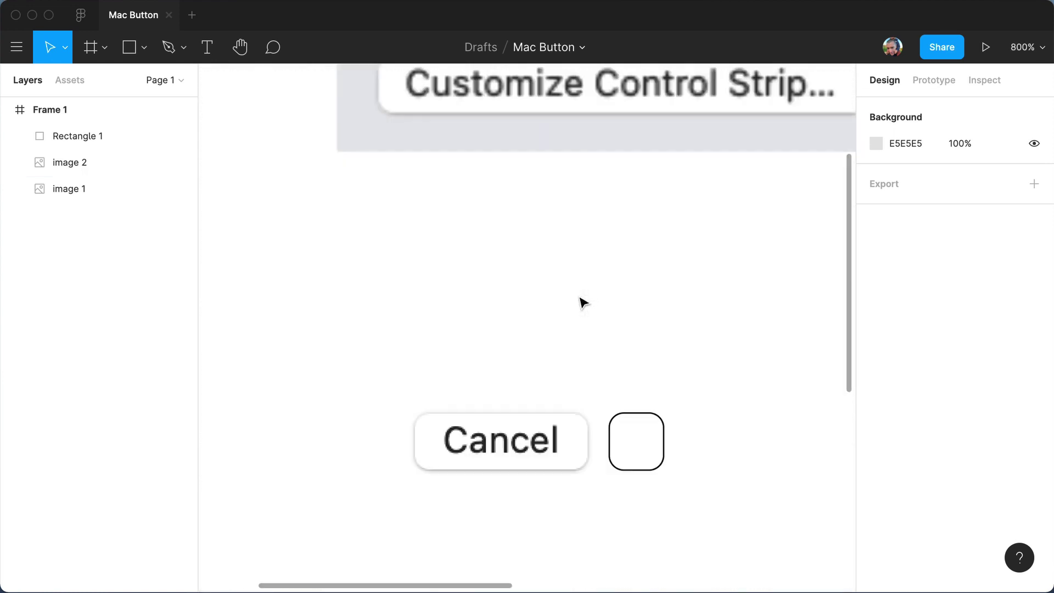
{"action": "scroll", "coordinate": [580, 299], "scroll_direction": "down", "scroll_amount": 4}
{"action": "left_click_drag", "start_coordinate": [573, 254], "coordinate": [561, 278]}
{"action": "left_click_drag", "start_coordinate": [612, 223], "coordinate": [470, 348]}
{"action": "scroll", "coordinate": [579, 368], "scroll_direction": "up", "scroll_amount": 10}
{"action": "left_click_drag", "start_coordinate": [559, 352], "coordinate": [638, 280]}
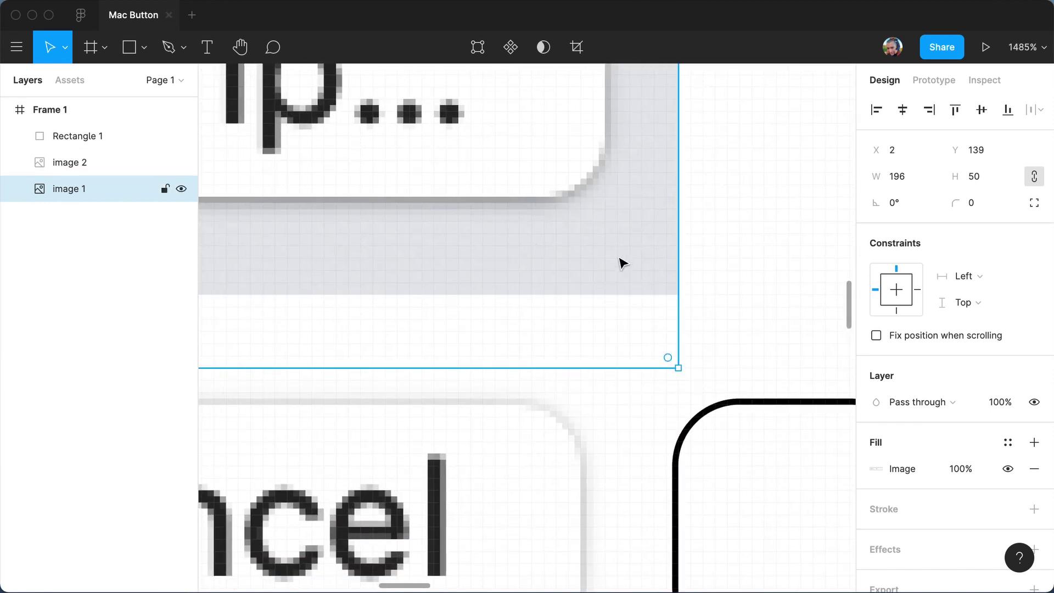
{"action": "left_click_drag", "start_coordinate": [621, 262], "coordinate": [529, 111]}
{"action": "left_click_drag", "start_coordinate": [719, 432], "coordinate": [659, 255]}
{"action": "left_click", "coordinate": [674, 140]}
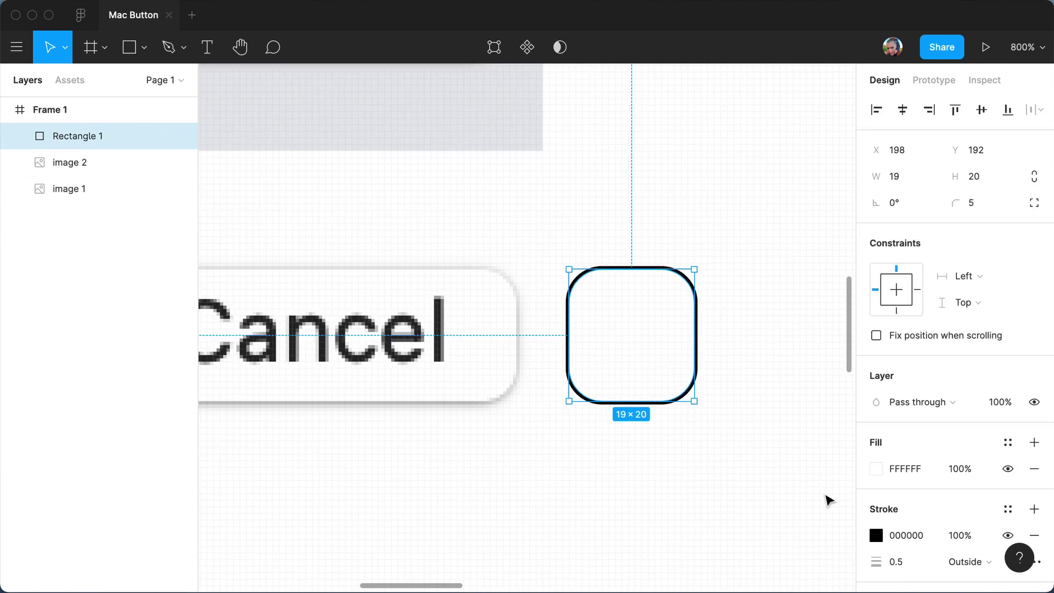
Set the rectangle's stroke colour to E6E6E6 by sampling the Cancel button's top border.
{"action": "left_click", "coordinate": [876, 535]}
{"action": "left_click", "coordinate": [682, 409]}
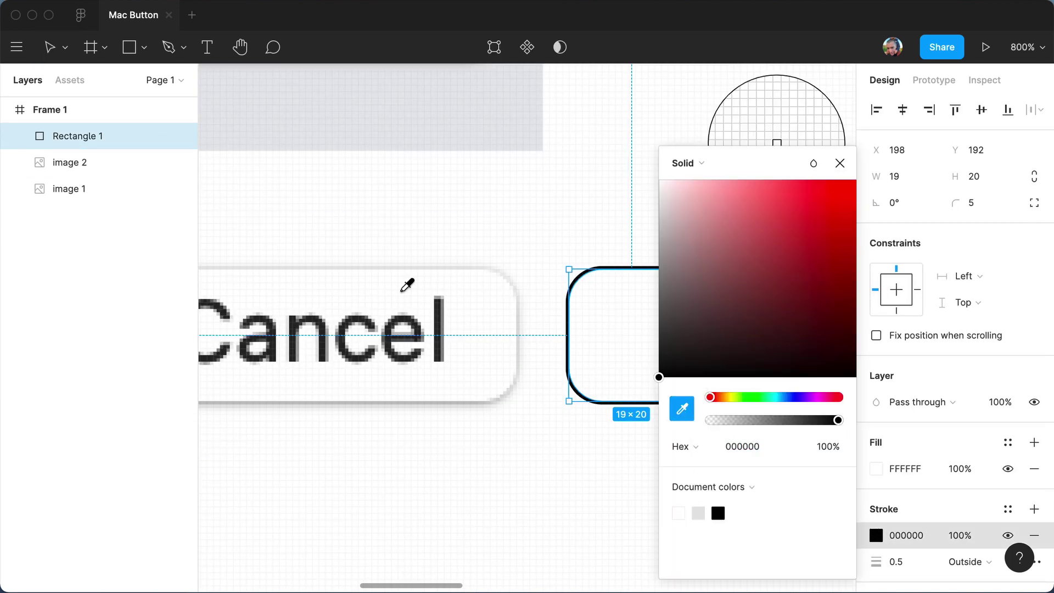
{"action": "left_click", "coordinate": [388, 278]}
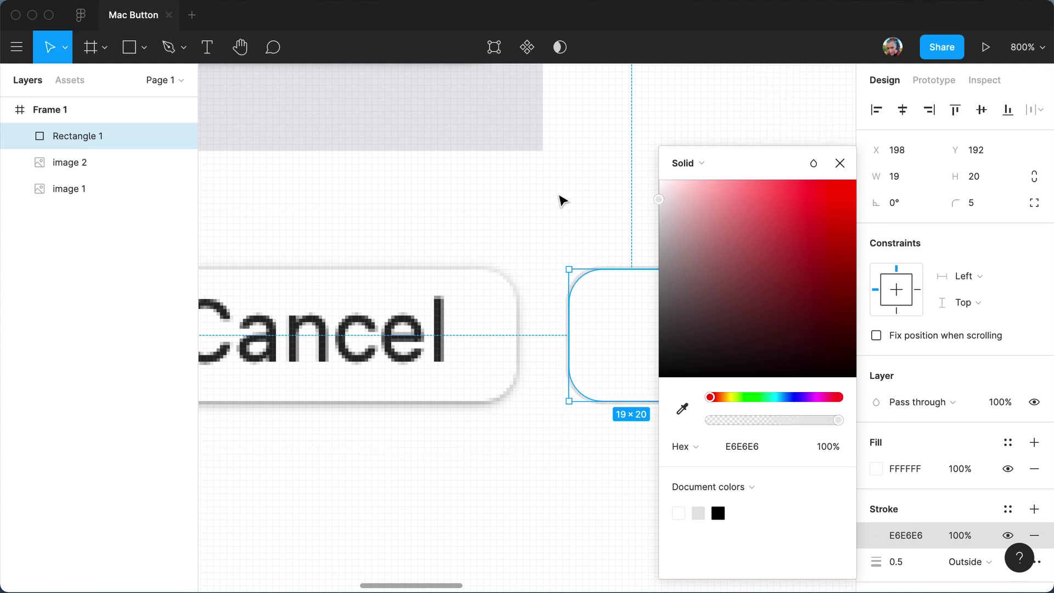
{"action": "left_click", "coordinate": [610, 187]}
Move the rectangle across the grey background's edge to check its stroke there, and bring it back beside the Cancel button at X 195, Y 191.
{"action": "left_click_drag", "start_coordinate": [653, 372], "coordinate": [569, 218]}
{"action": "left_click", "coordinate": [736, 208]}
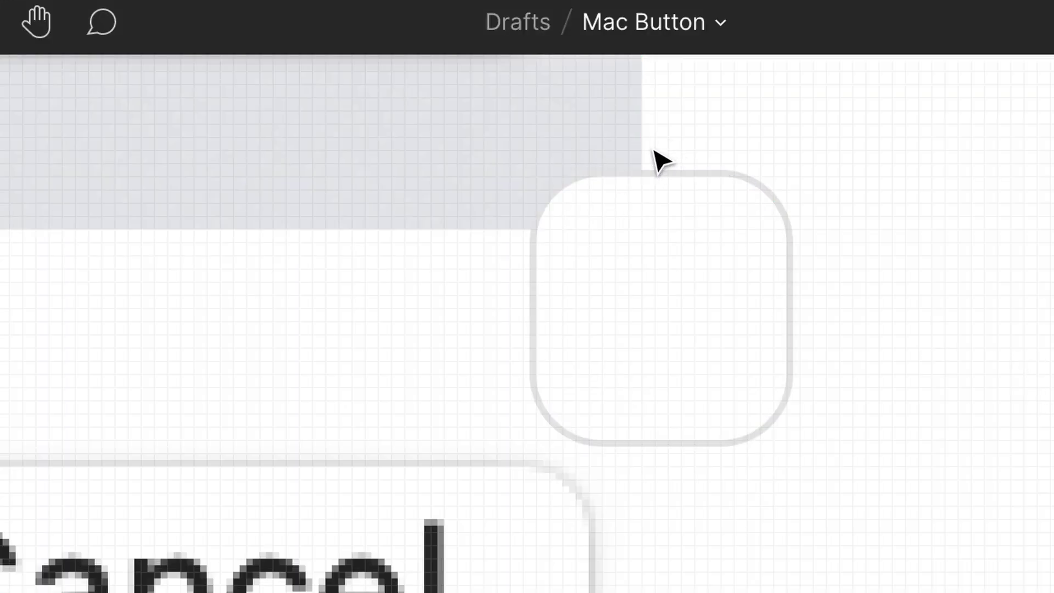
{"action": "left_click", "coordinate": [615, 159]}
{"action": "left_click_drag", "start_coordinate": [675, 358], "coordinate": [794, 592]}
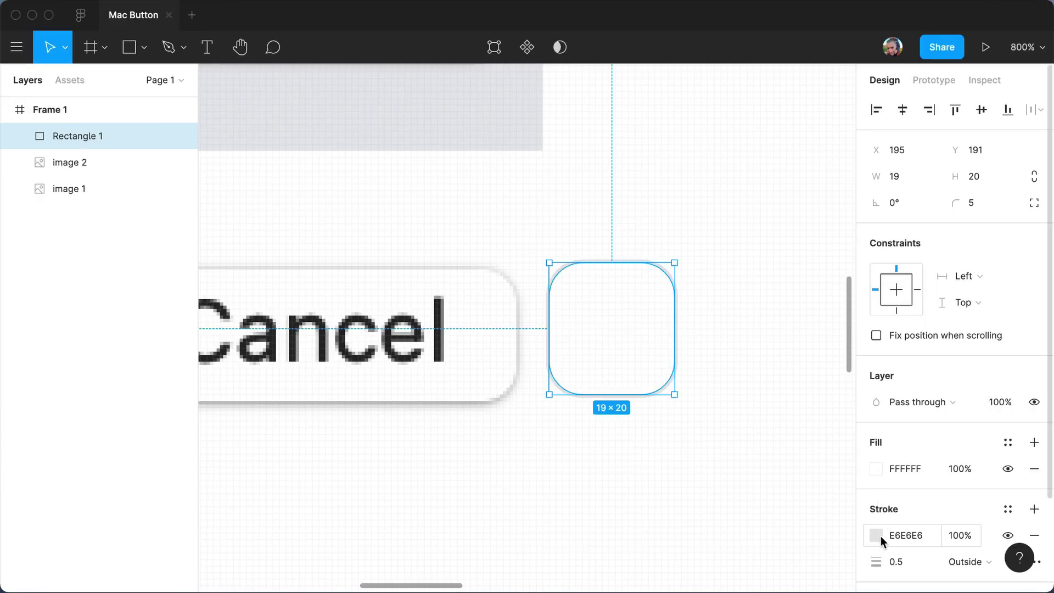
Change the rectangle's stroke to black (000000) at 10% opacity.
{"action": "left_click", "coordinate": [878, 535]}
{"action": "left_click", "coordinate": [911, 499]}
{"action": "left_click", "coordinate": [878, 536]}
{"action": "left_click_drag", "start_coordinate": [736, 340], "coordinate": [567, 423]}
{"action": "left_click_drag", "start_coordinate": [799, 421], "coordinate": [725, 424]}
{"action": "left_click", "coordinate": [603, 208]}
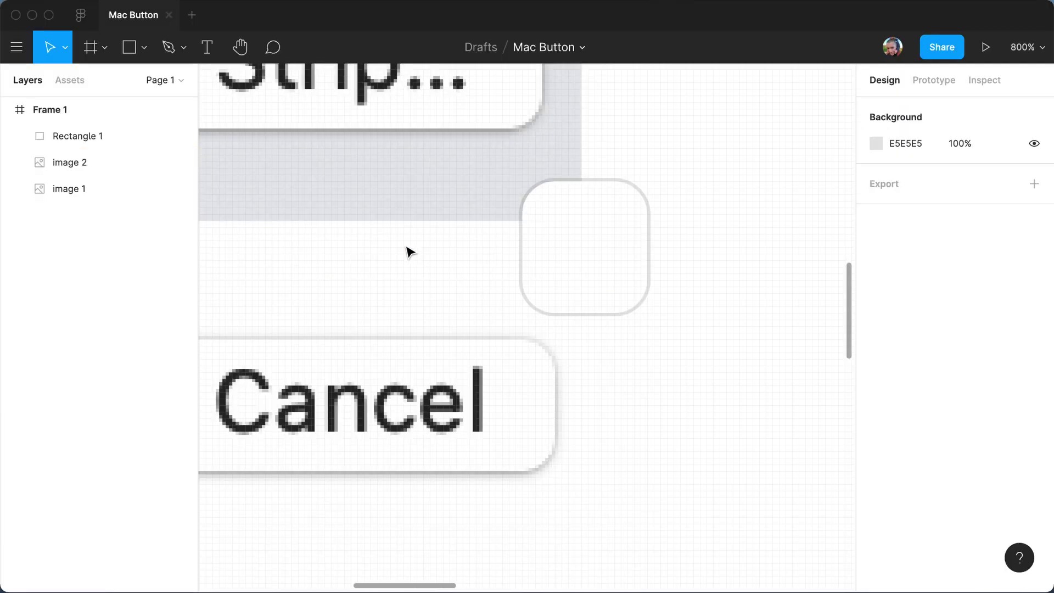
Draw a frame about 40 × 47 that clips the rectangle's left part, and place it over the Cancel button's right end.
{"action": "left_click_drag", "start_coordinate": [576, 264], "coordinate": [482, 402]}
{"action": "left_click", "coordinate": [447, 280]}
{"action": "key", "text": "z"}
{"action": "double_click", "coordinate": [471, 352]}
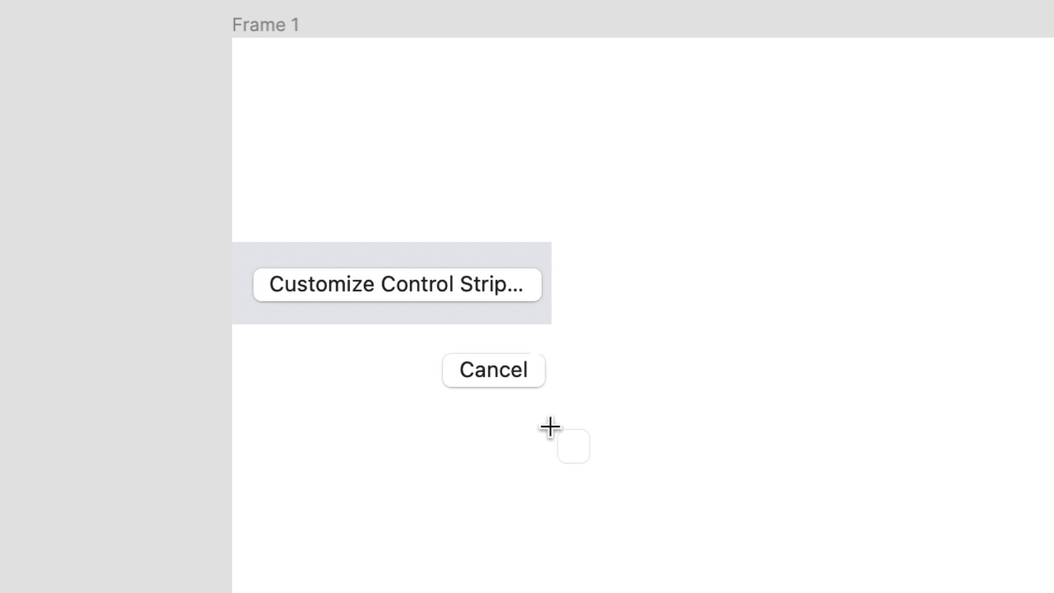
{"action": "left_click_drag", "start_coordinate": [532, 409], "coordinate": [636, 487]}
{"action": "left_click_drag", "start_coordinate": [531, 465], "coordinate": [568, 485]}
{"action": "left_click", "coordinate": [482, 508]}
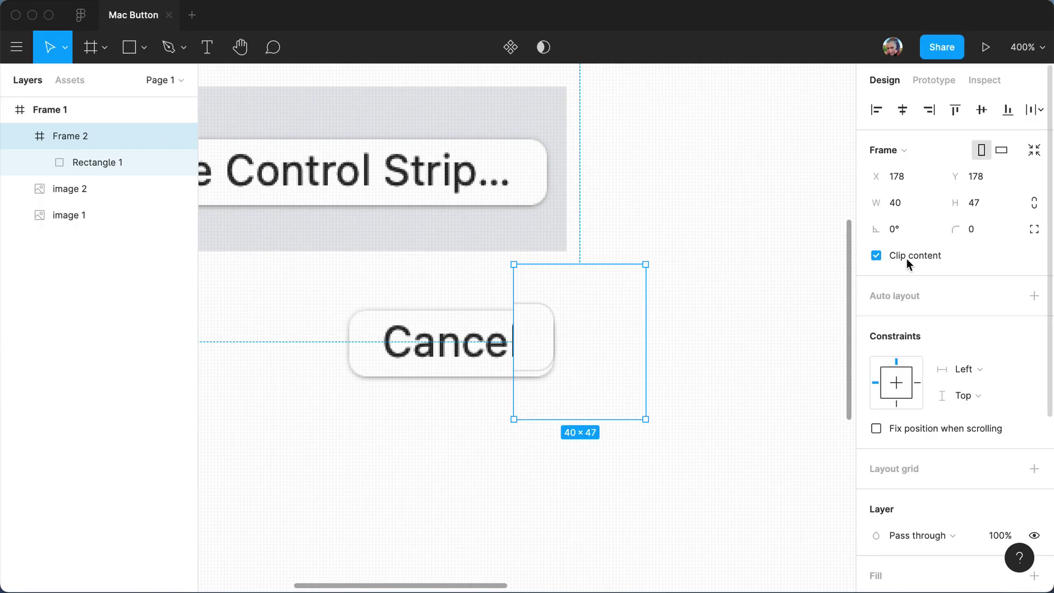
Align the new frame at X 180, Y 180 so the rectangle's top border meets the Cancel button's top border.
{"action": "left_click", "coordinate": [729, 292]}
{"action": "key", "text": "z"}
{"action": "left_click", "coordinate": [531, 327]}
{"action": "left_click", "coordinate": [529, 324]}
{"action": "left_click_drag", "start_coordinate": [519, 295], "coordinate": [520, 327]}
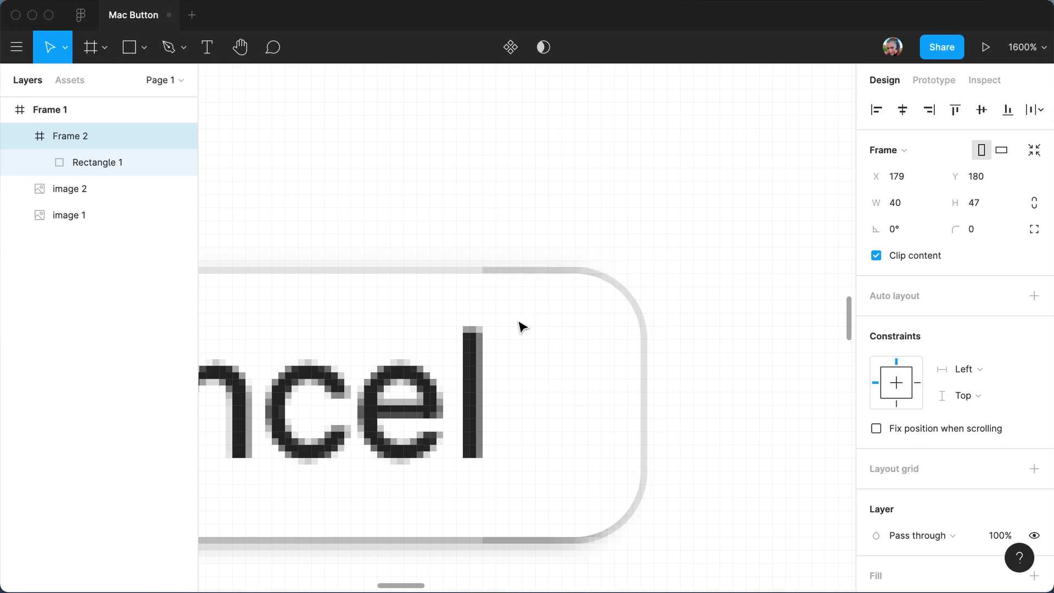
{"action": "left_click", "coordinate": [306, 196]}
{"action": "left_click", "coordinate": [388, 139]}
{"action": "left_click_drag", "start_coordinate": [517, 332], "coordinate": [559, 291]}
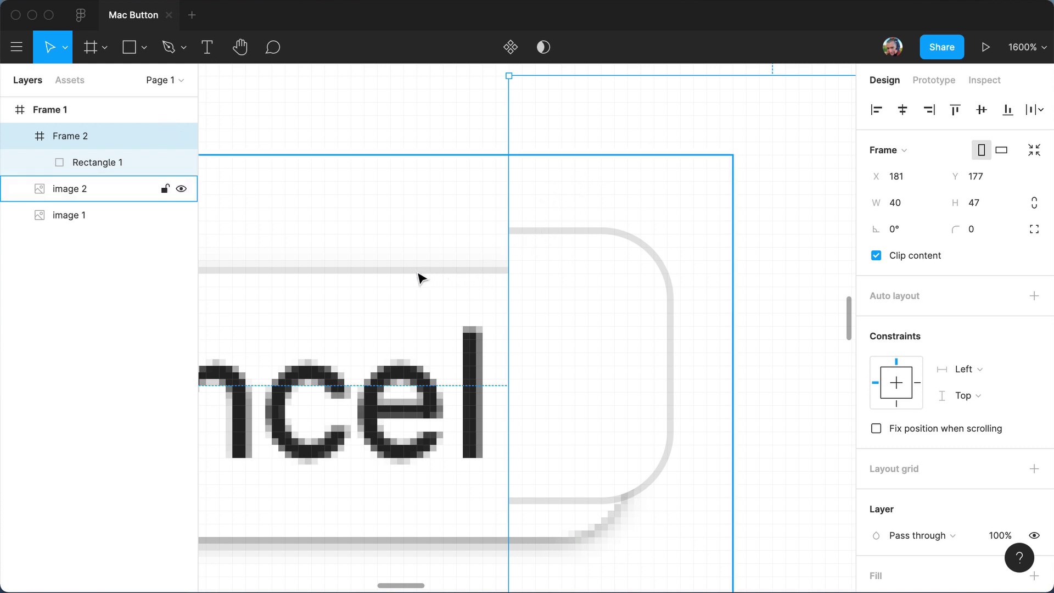
{"action": "left_click_drag", "start_coordinate": [571, 241], "coordinate": [555, 275]}
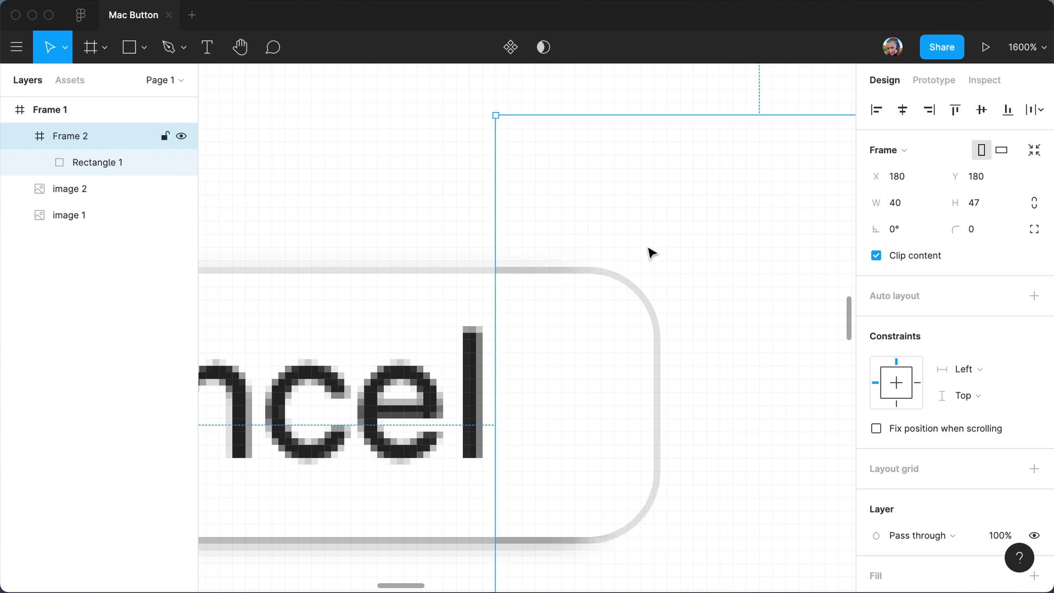
Add a white FFFFFF fill at 100% to the frame holding the rectangle.
{"action": "scroll", "coordinate": [922, 340], "scroll_direction": "down", "scroll_amount": 5}
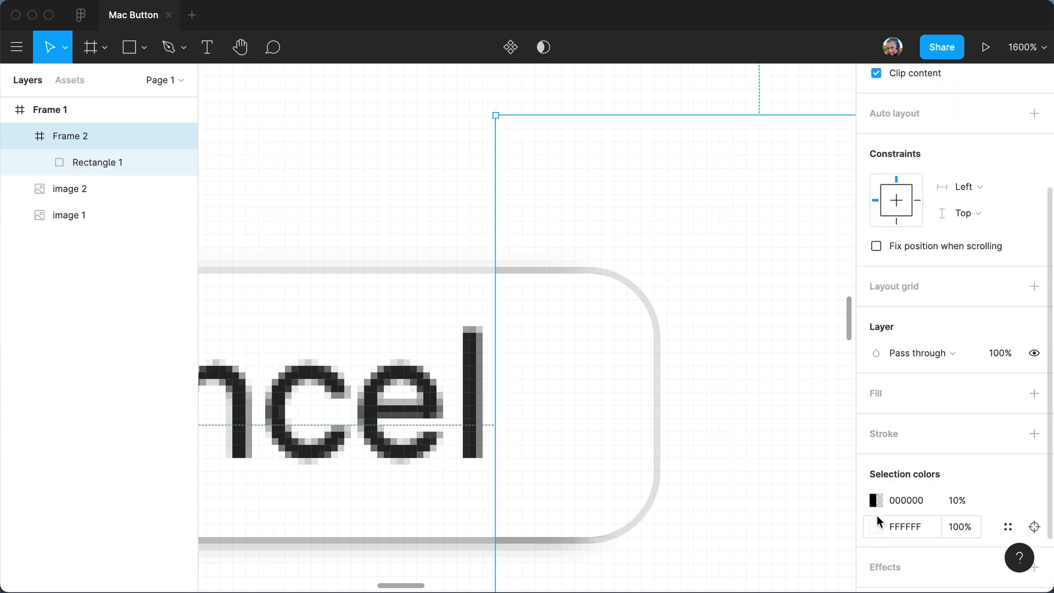
{"action": "left_click", "coordinate": [1034, 392]}
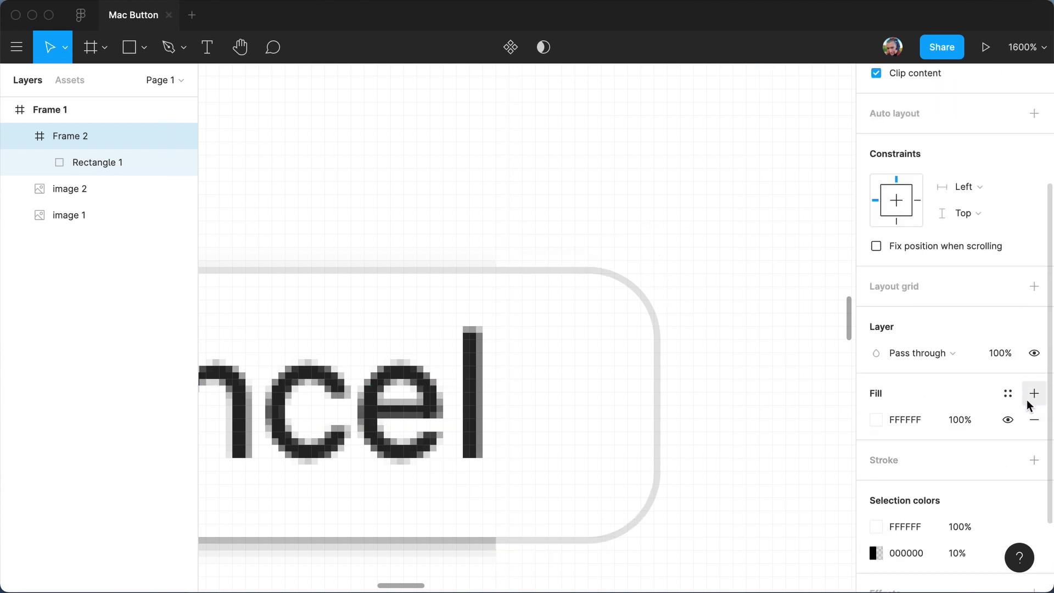
{"action": "left_click", "coordinate": [877, 420]}
{"action": "left_click_drag", "start_coordinate": [775, 306], "coordinate": [632, 179]}
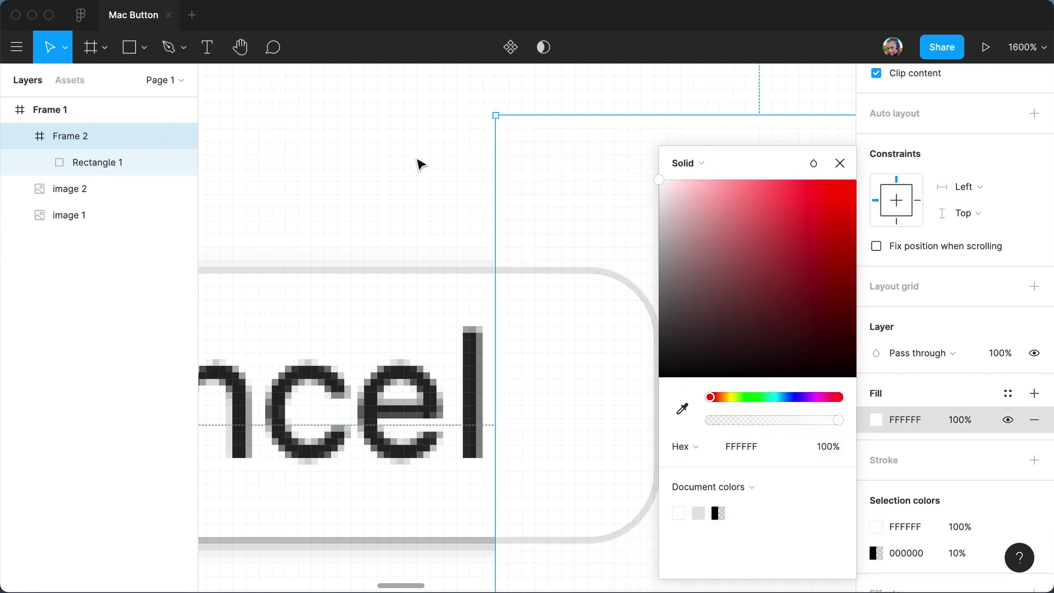
Sample the border colour where the rectangle's top stroke meets the Cancel button's top border.
{"action": "left_click", "coordinate": [567, 313]}
{"action": "left_click", "coordinate": [577, 326]}
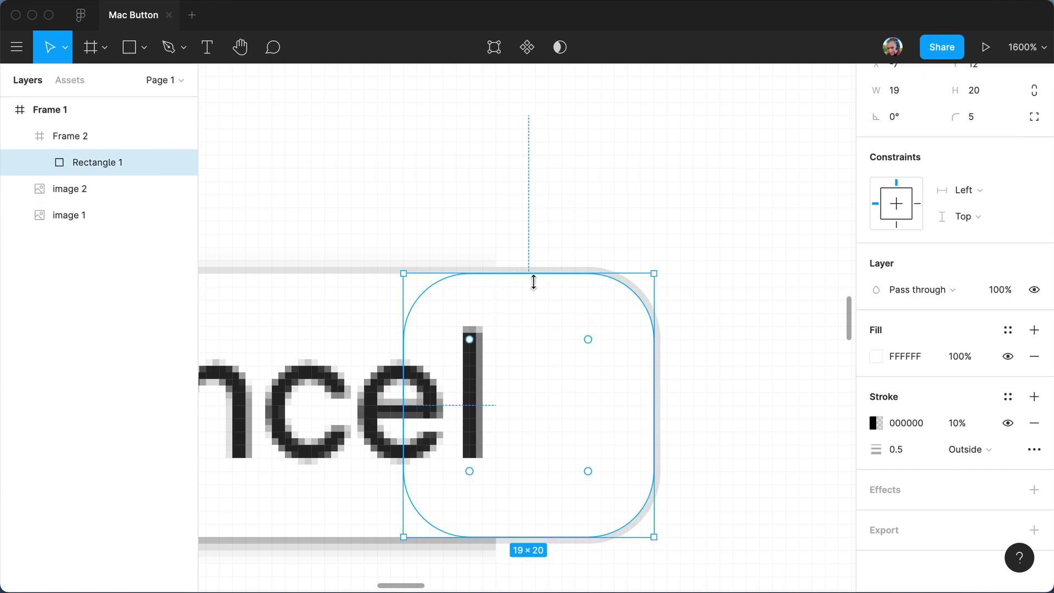
{"action": "left_click", "coordinate": [355, 123]}
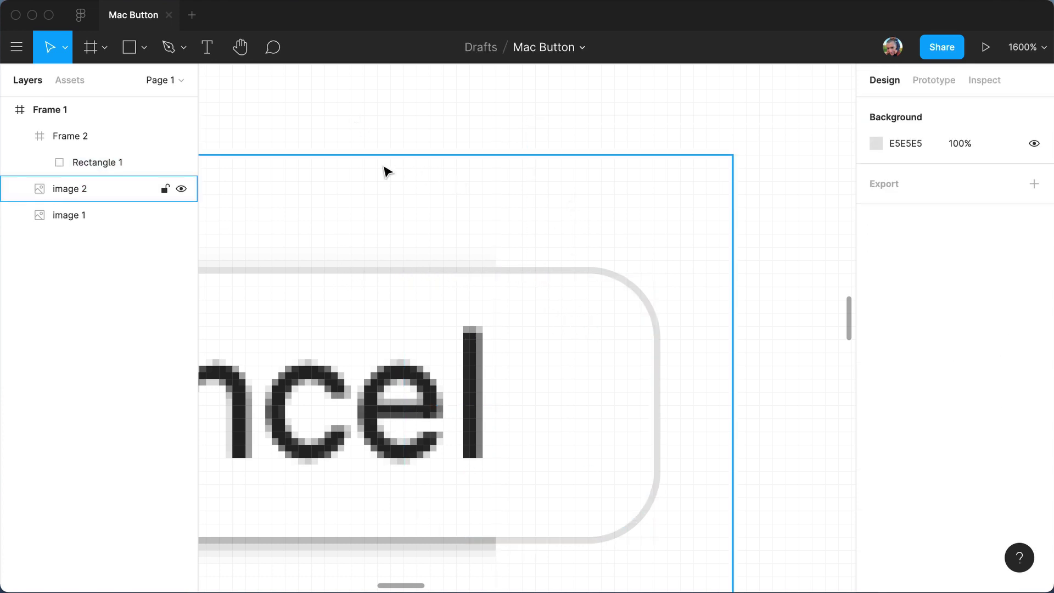
{"action": "left_click", "coordinate": [499, 284]}
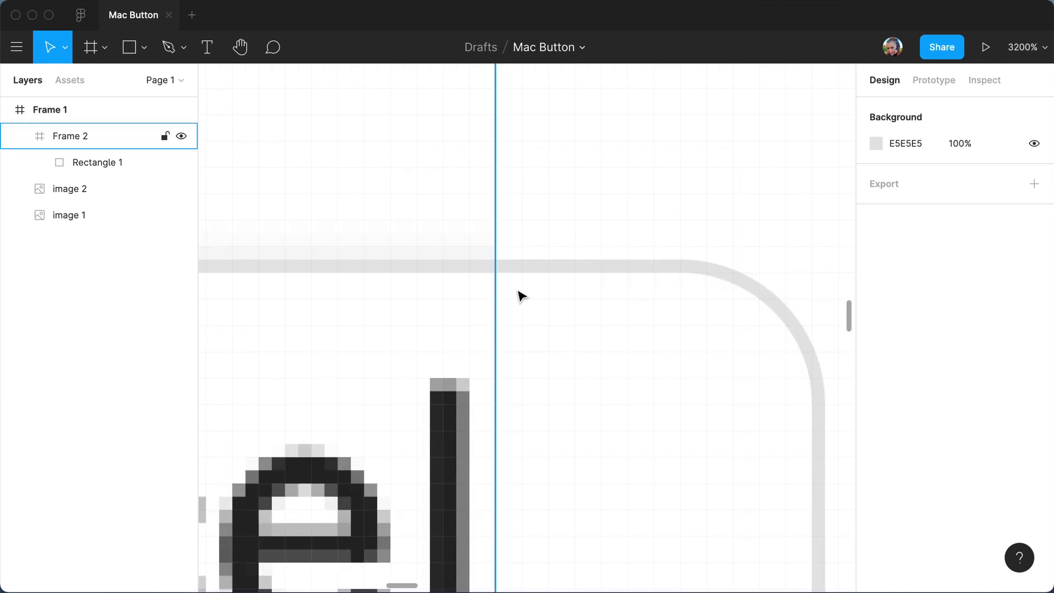
{"action": "left_click", "coordinate": [519, 299]}
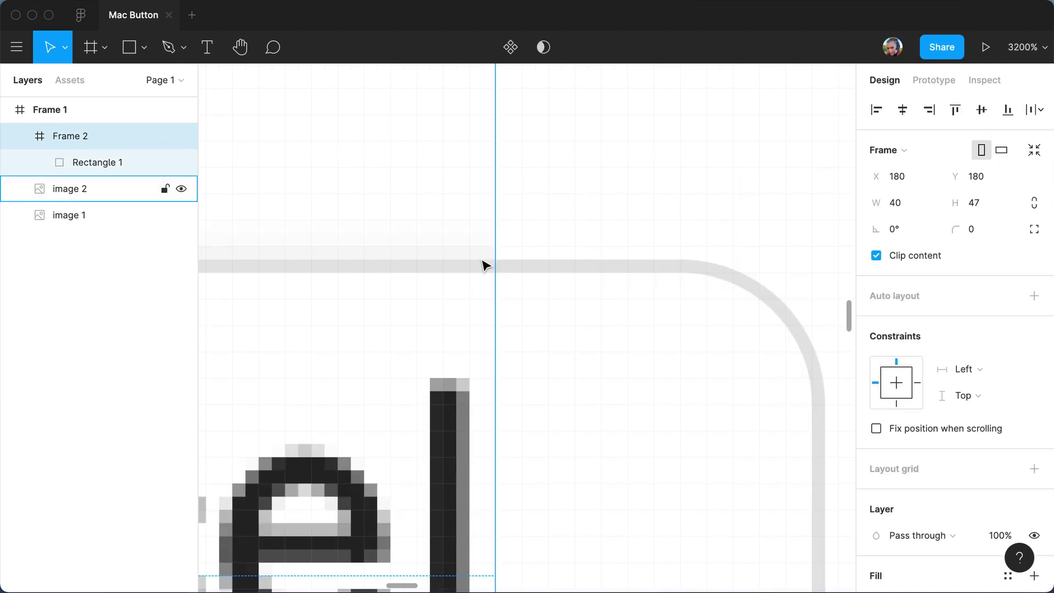
{"action": "key", "text": "i"}
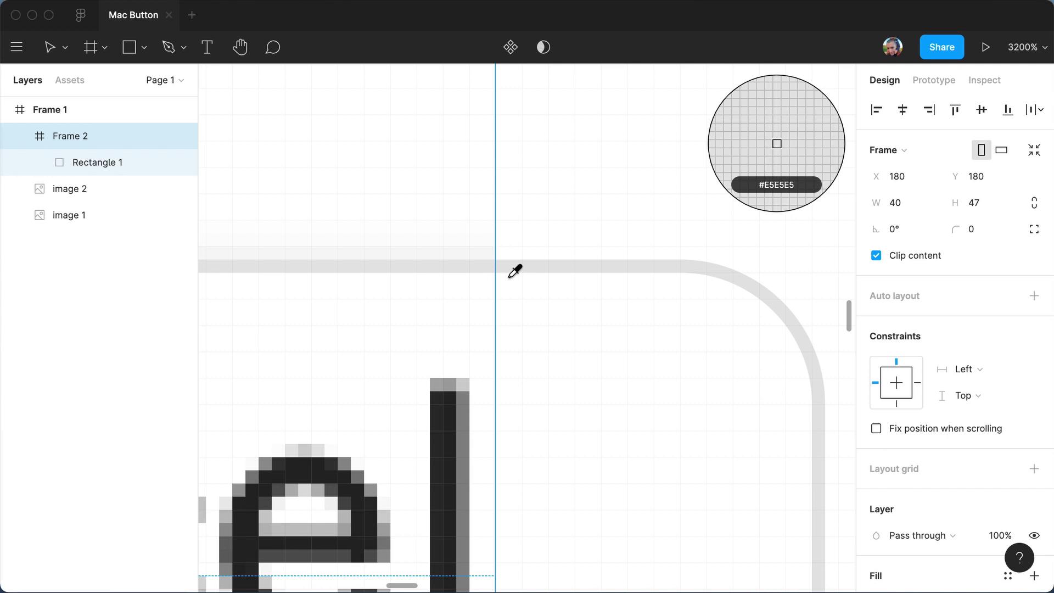
{"action": "key", "text": "Escape"}
Try raising the rectangle's stroke opacity up to 14% while sampling the border colours at the join.
{"action": "left_click", "coordinate": [426, 160]}
{"action": "left_click", "coordinate": [530, 301]}
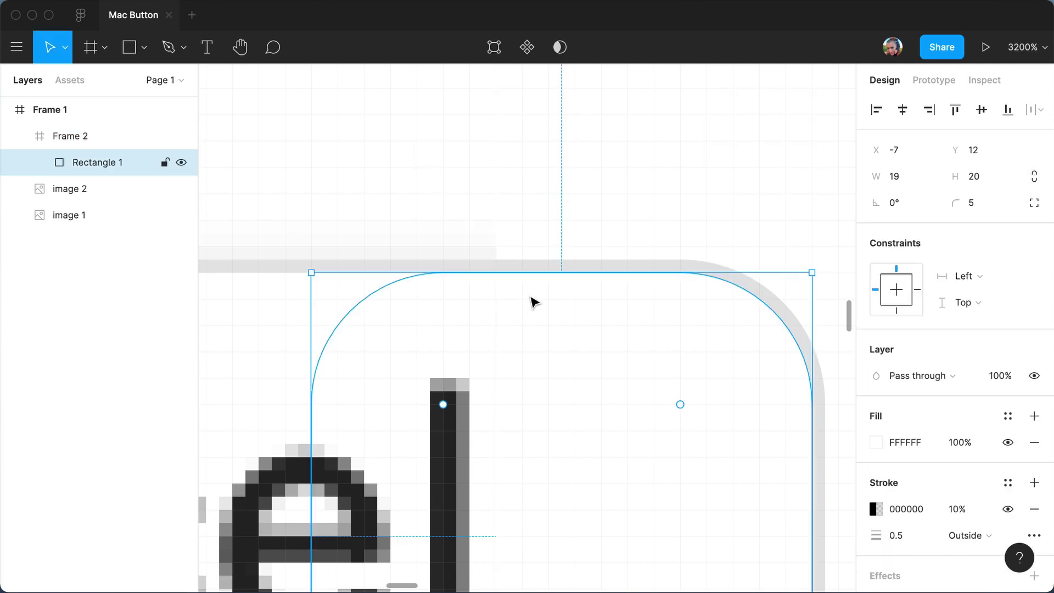
{"action": "left_click", "coordinate": [956, 509]}
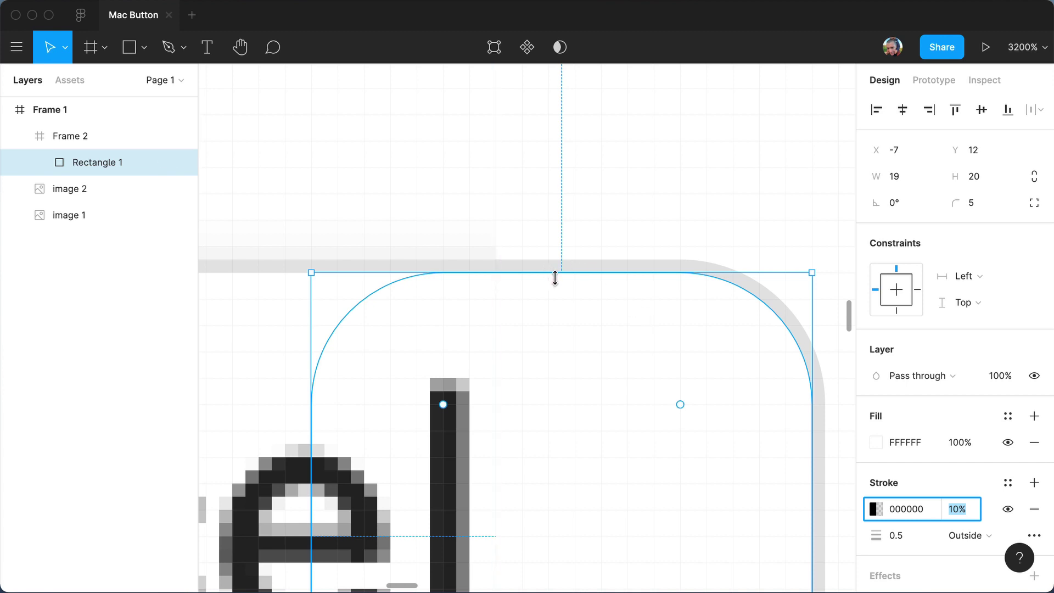
{"action": "key", "text": "i"}
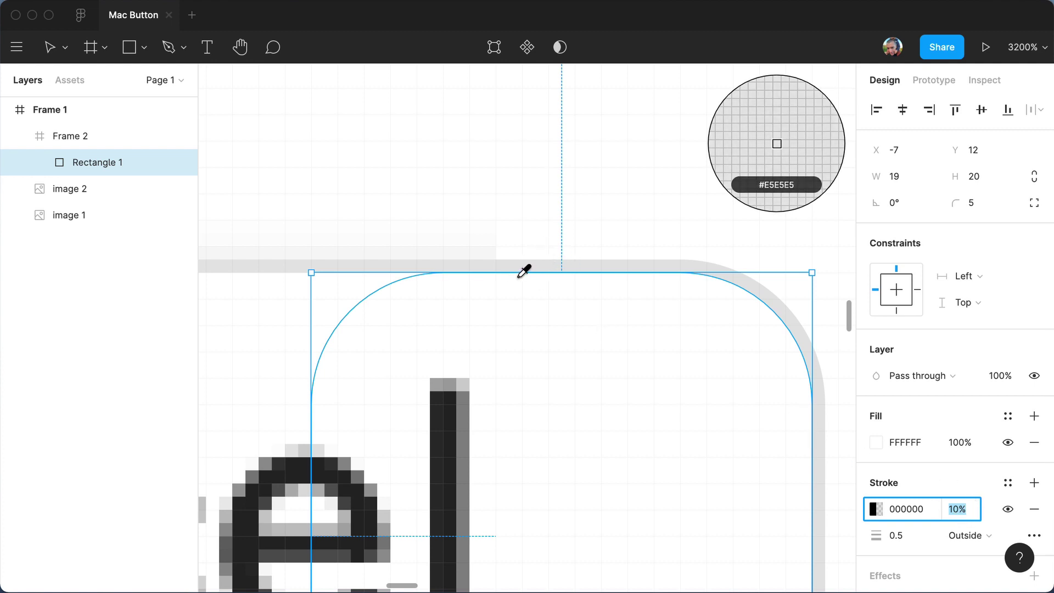
{"action": "key", "text": "Up"}
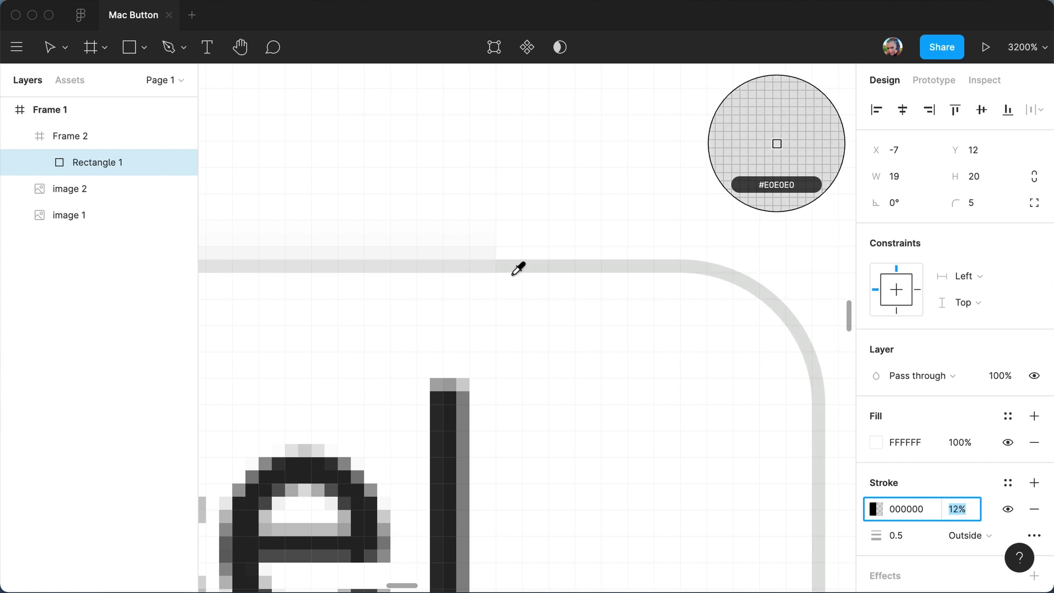
{"action": "key", "text": "Up"}
{"action": "key", "text": "Up"}
{"action": "key", "text": "Up"}
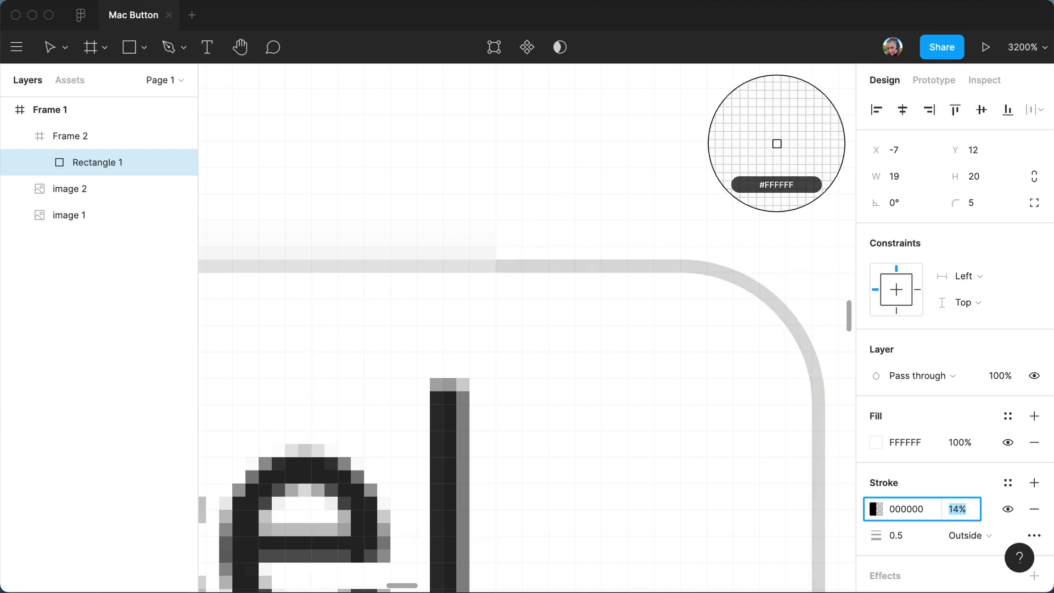
Try lowering the stroke opacity to 6%, and return it to 10% while comparing the sampled stroke colour with the Cancel border.
{"action": "key", "text": "Down"}
{"action": "key", "text": "Down"}
{"action": "key", "text": "Down"}
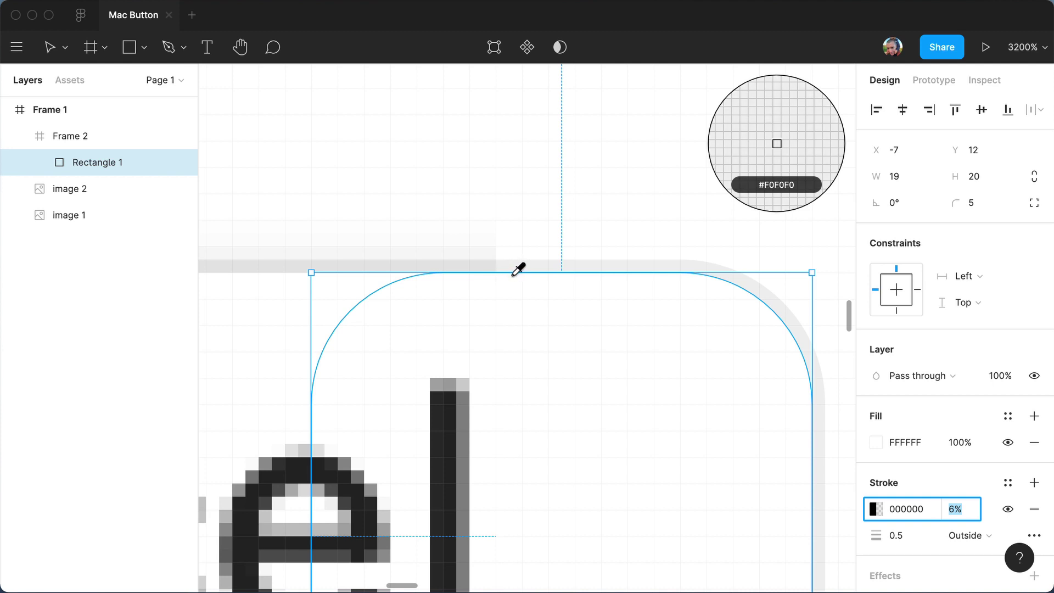
{"action": "key", "text": "Up"}
{"action": "key", "text": "Up"}
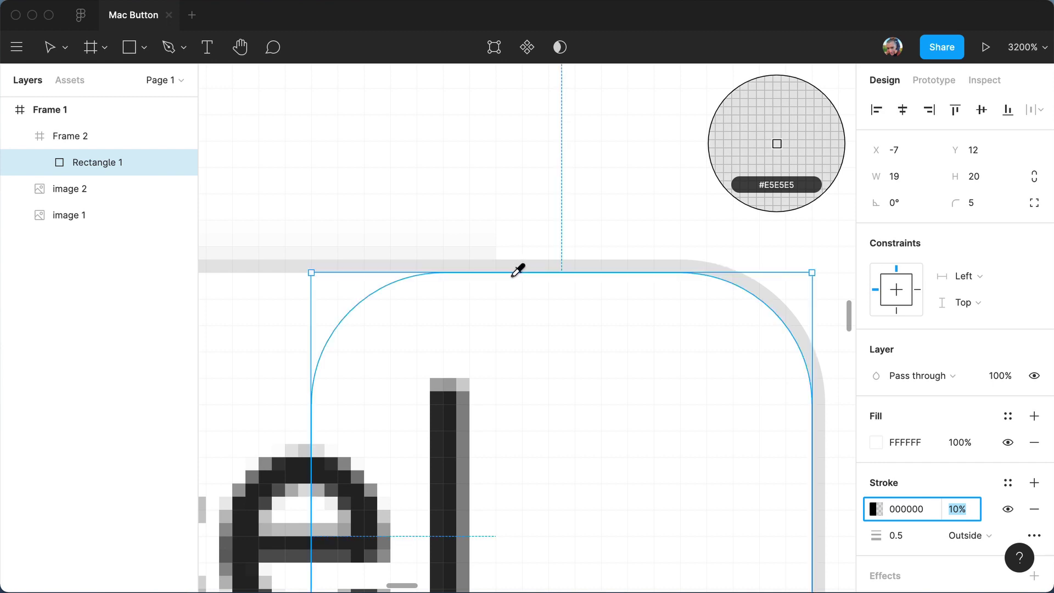
{"action": "key", "text": "Up"}
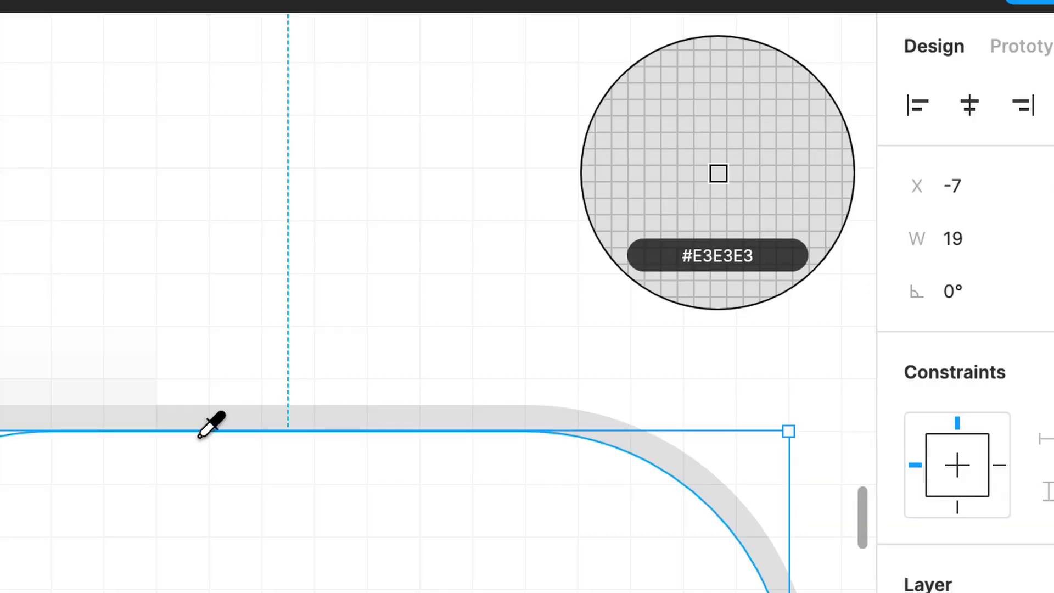
{"action": "key", "text": "Up"}
{"action": "key", "text": "Up"}
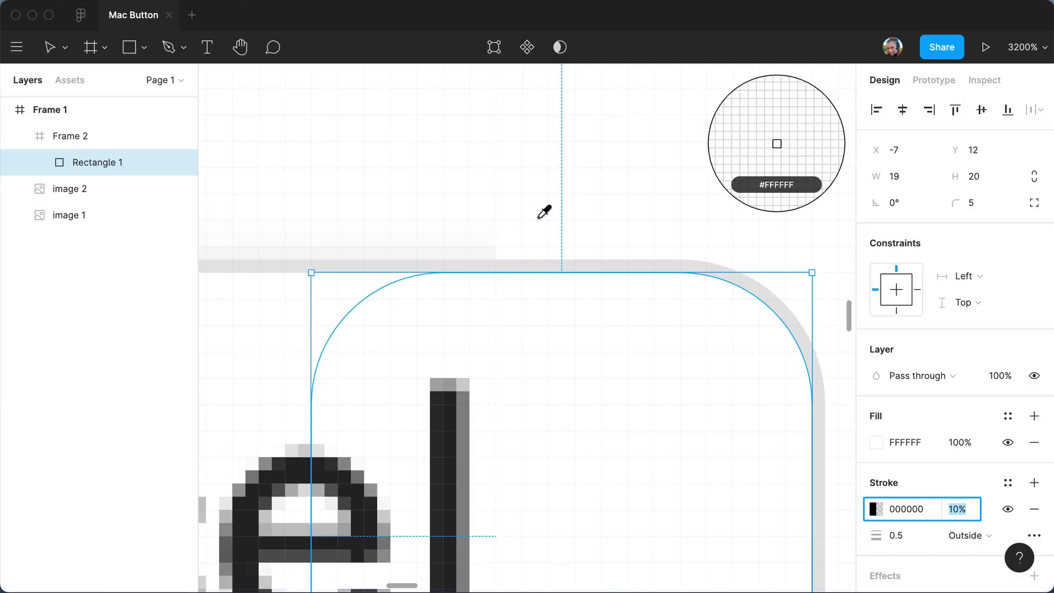
{"action": "key", "text": "Escape"}
{"action": "key", "text": "Escape"}
{"action": "left_click", "coordinate": [413, 143]}
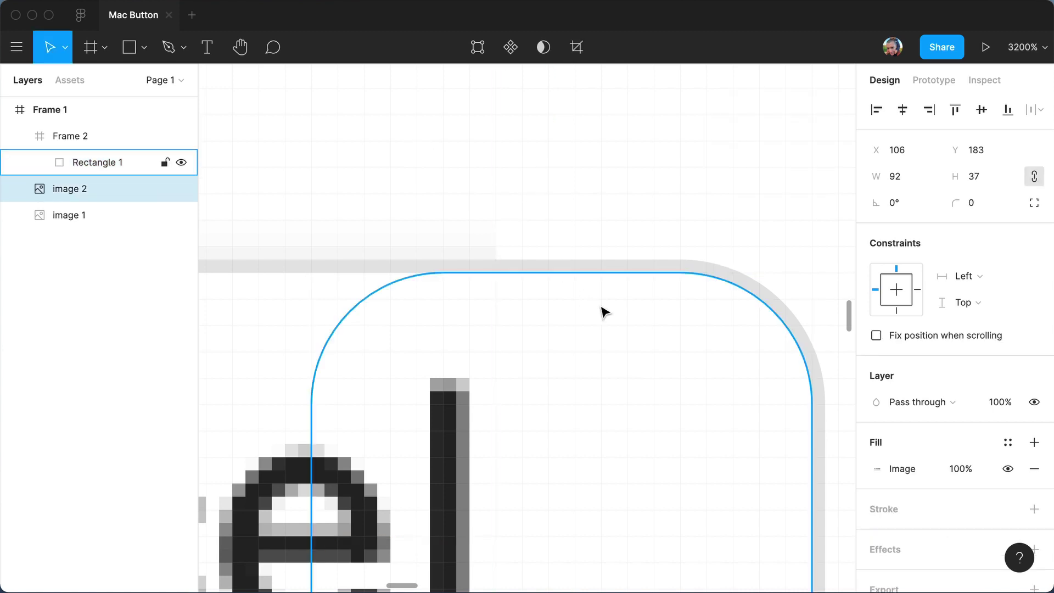
Compare the framed rectangle with the Cancel button both at 100% zoom and magnified.
{"action": "left_click", "coordinate": [604, 308], "text": "super"}
{"action": "left_click", "coordinate": [614, 302]}
{"action": "left_click", "coordinate": [616, 304], "text": "super"}
{"action": "left_click", "coordinate": [629, 356]}
{"action": "left_click", "coordinate": [631, 355], "text": "super"}
{"action": "key", "text": "shift+0"}
{"action": "left_click", "coordinate": [619, 352]}
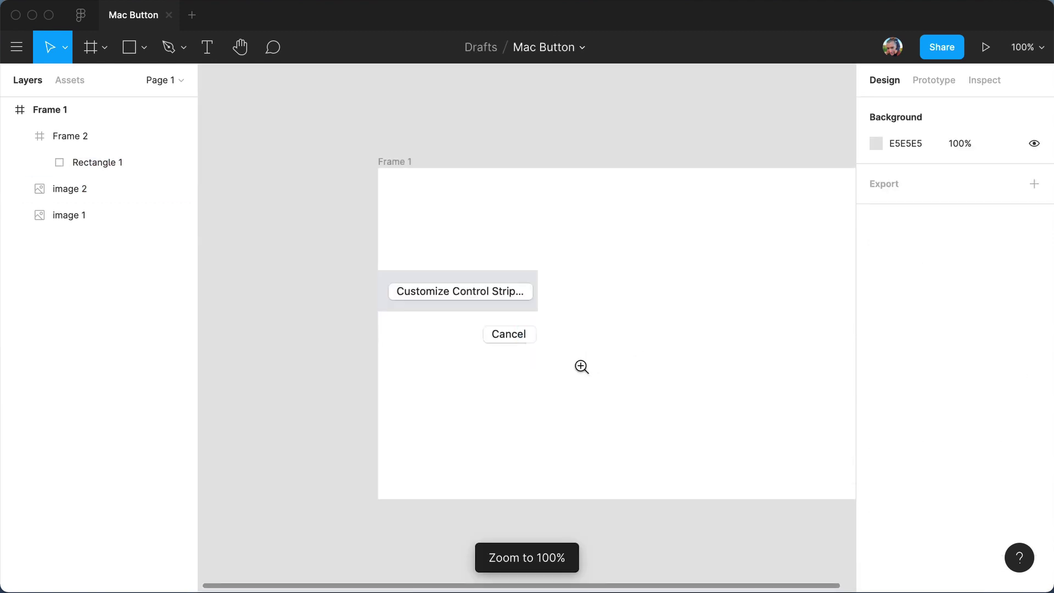
{"action": "left_click", "coordinate": [536, 342]}
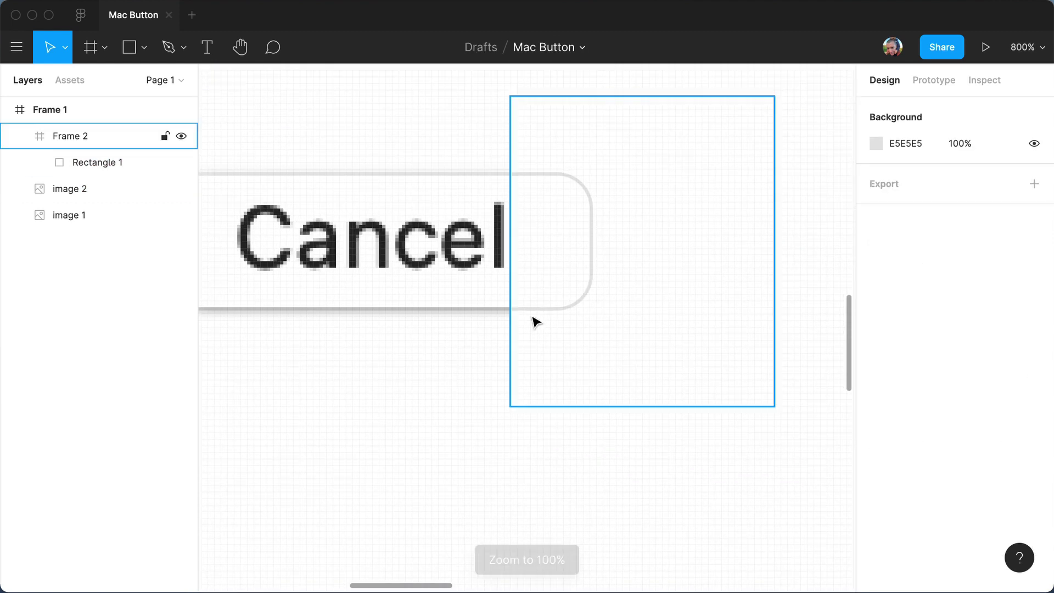
{"action": "left_click", "coordinate": [513, 317]}
{"action": "left_click", "coordinate": [510, 313]}
{"action": "left_click", "coordinate": [558, 319]}
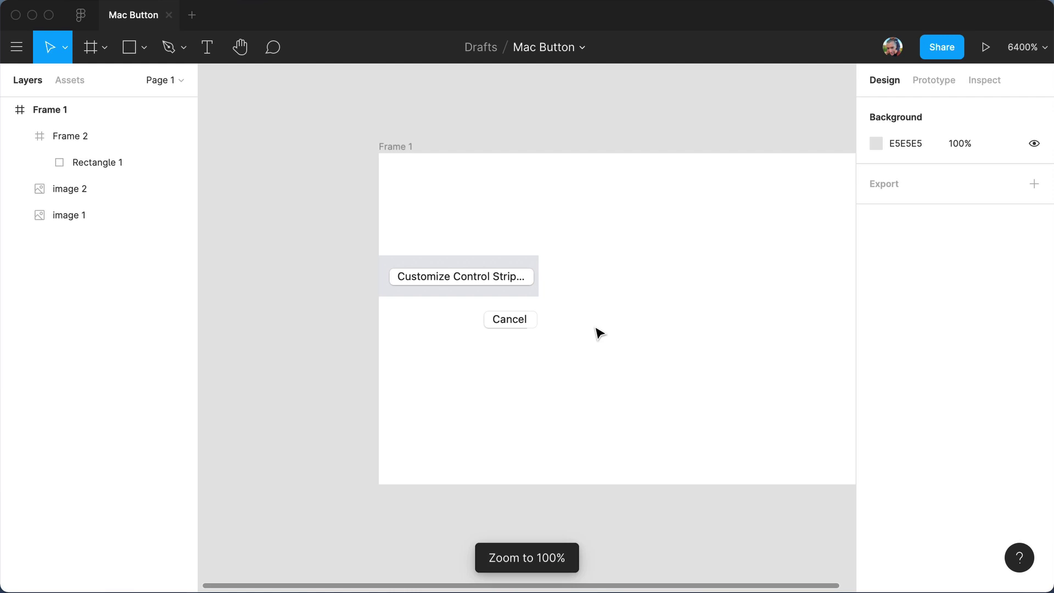
{"action": "key", "text": "shift+0"}
{"action": "triple_click", "coordinate": [539, 317]}
{"action": "left_click_drag", "start_coordinate": [459, 337], "coordinate": [534, 327]}
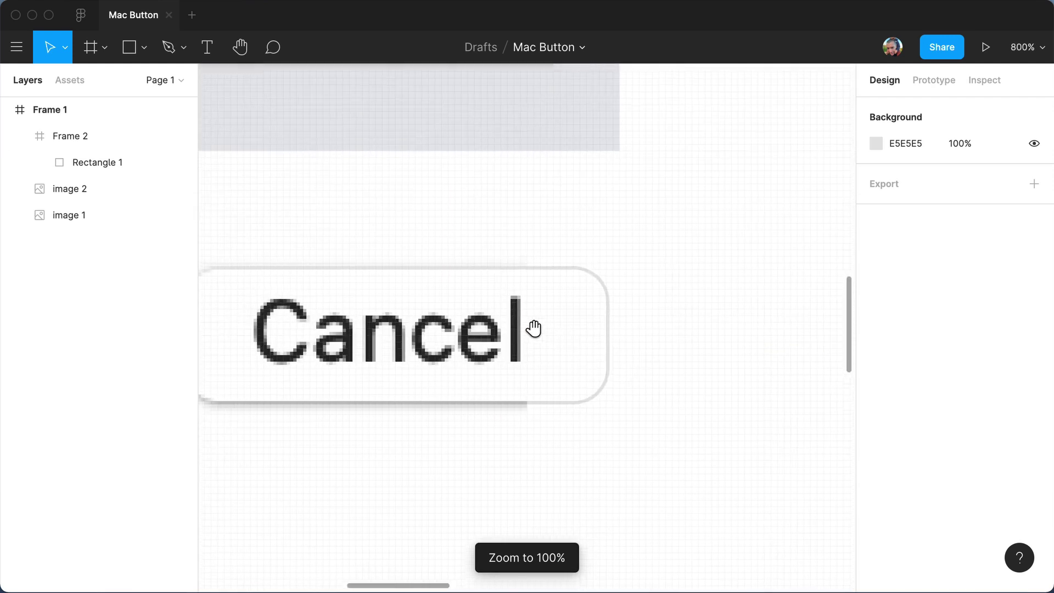
Sample the shading along the Cancel button's bottom border and inspect where it meets the rectangle's bottom edge.
{"action": "left_click", "coordinate": [491, 242]}
{"action": "scroll", "coordinate": [477, 269], "scroll_direction": "left", "scroll_amount": 5}
{"action": "key", "text": "i"}
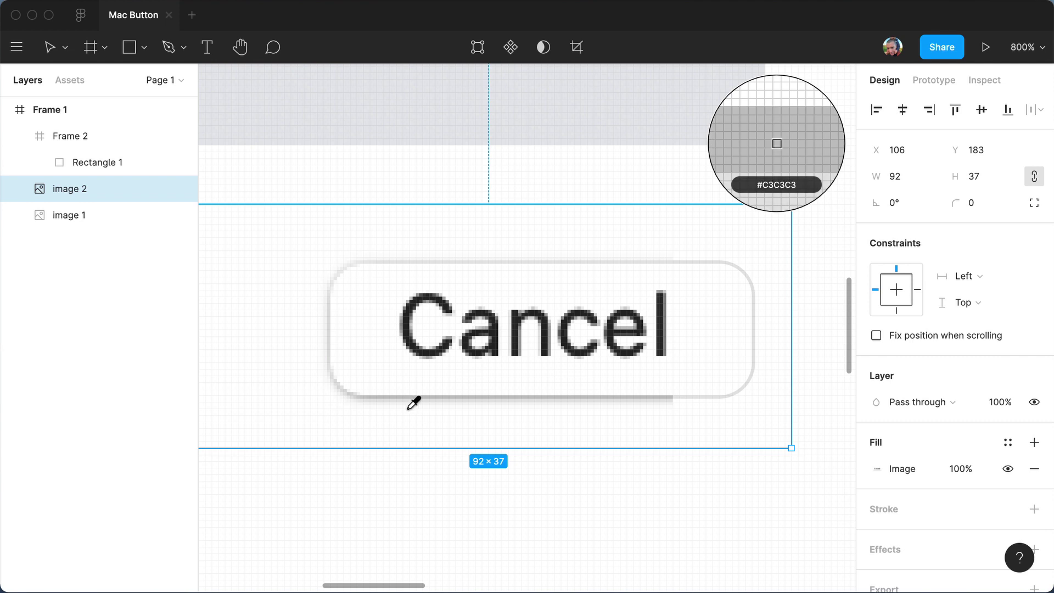
{"action": "key", "text": "Escape"}
{"action": "left_click", "coordinate": [748, 240]}
{"action": "scroll", "coordinate": [604, 214], "scroll_direction": "right", "scroll_amount": 3}
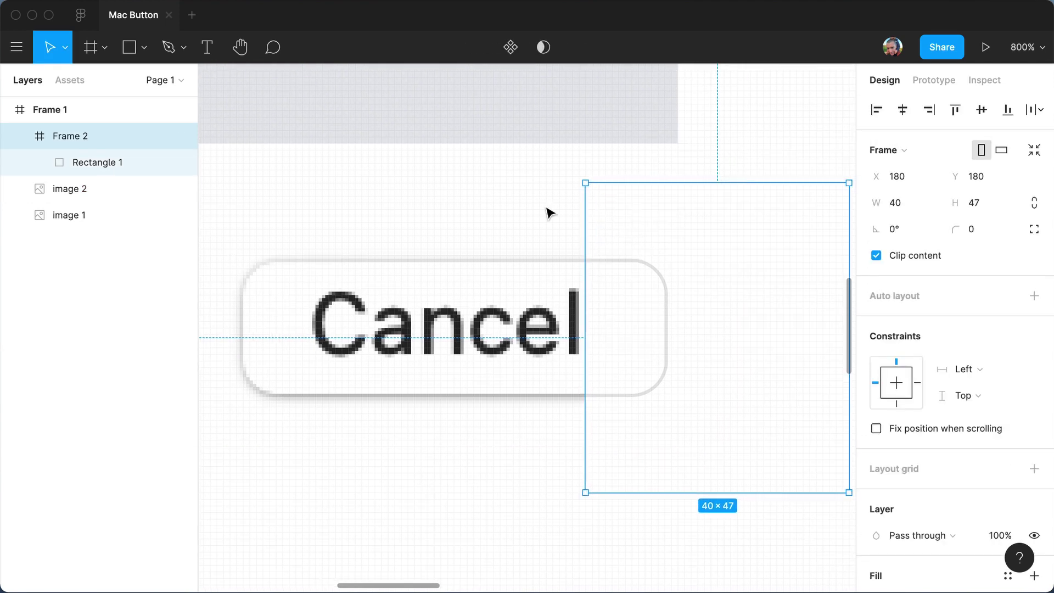
{"action": "left_click", "coordinate": [458, 187]}
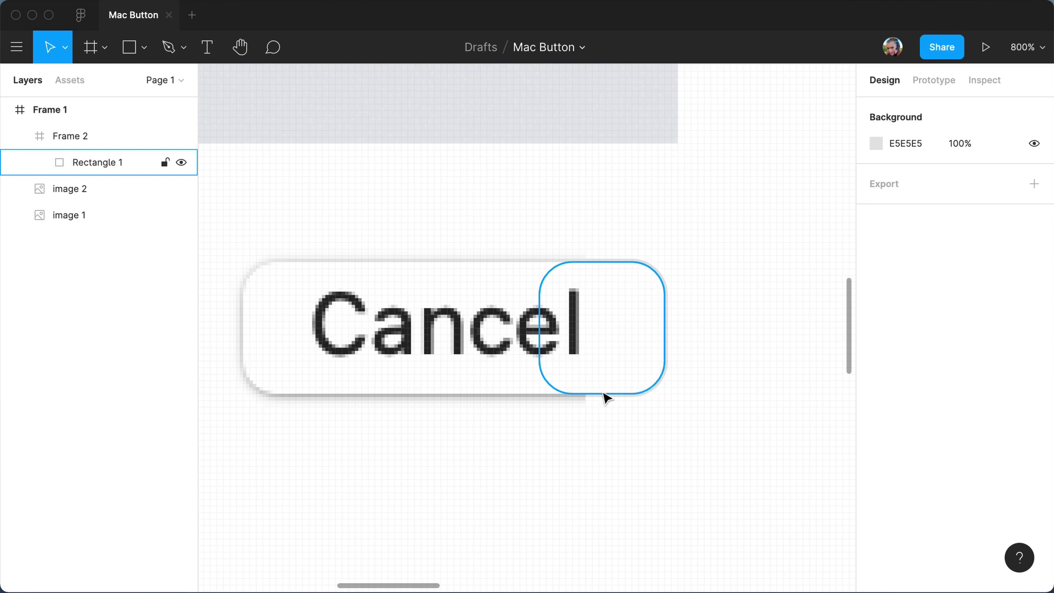
Change the rectangle's stroke from solid to a linear gradient and set its top stop to 10% opacity.
{"action": "left_click", "coordinate": [609, 362]}
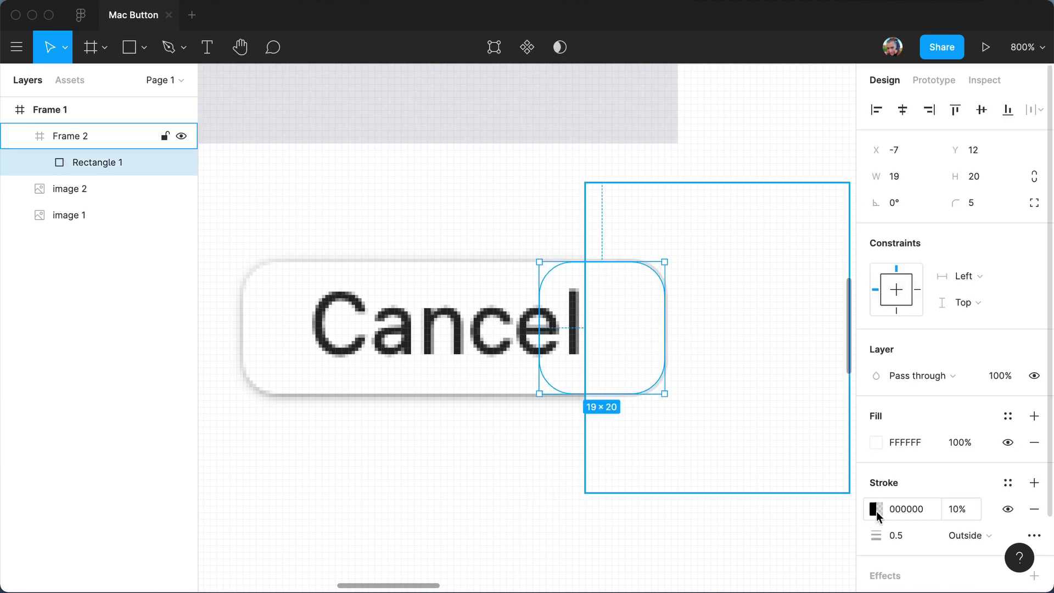
{"action": "left_click", "coordinate": [876, 510]}
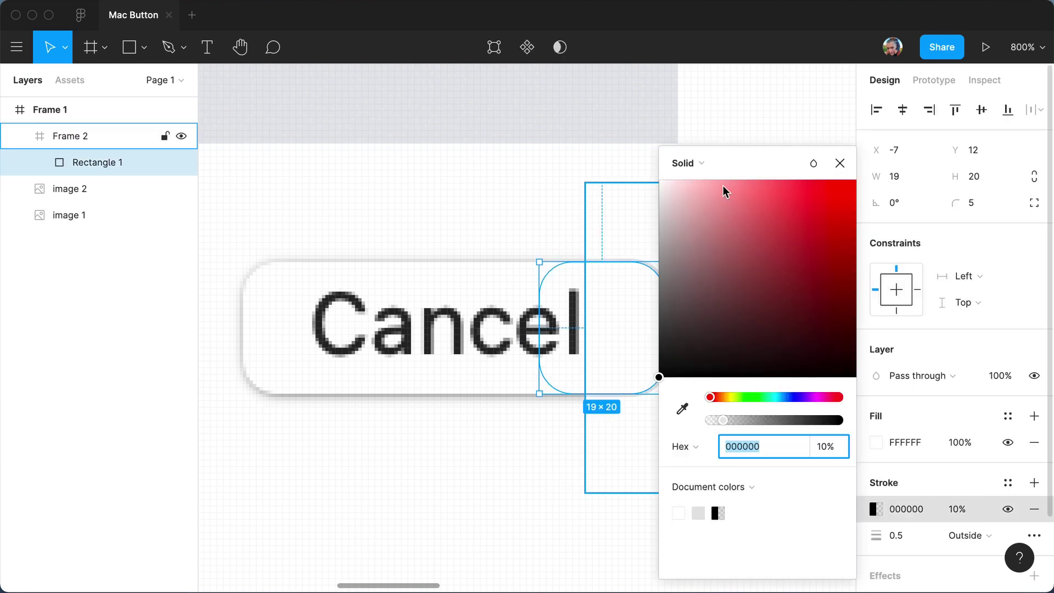
{"action": "left_click", "coordinate": [692, 163]}
{"action": "left_click", "coordinate": [715, 181]}
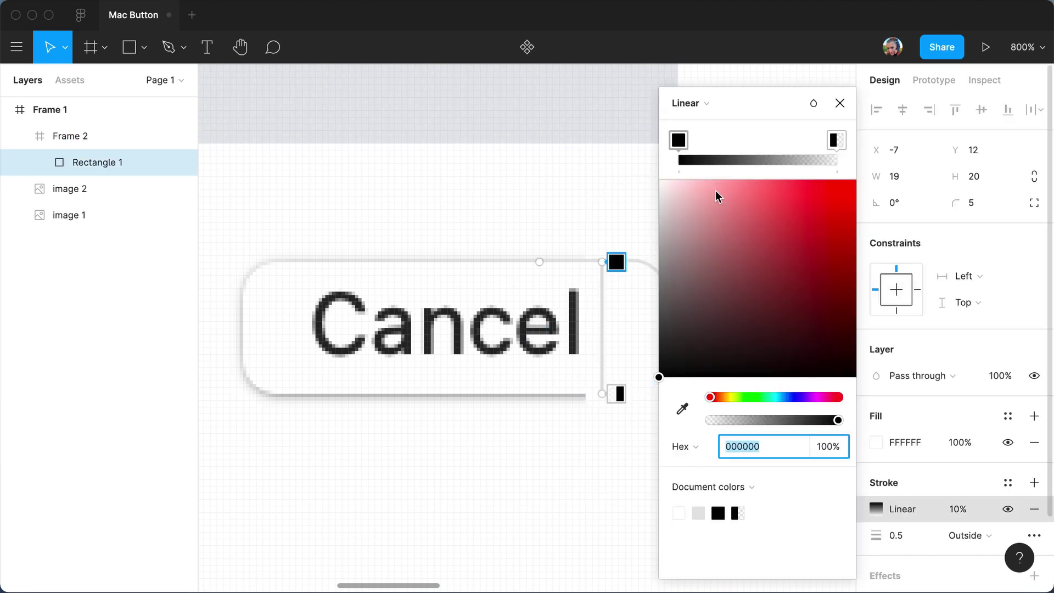
{"action": "left_click", "coordinate": [619, 268]}
{"action": "left_click", "coordinate": [828, 447]}
{"action": "type", "text": "10"}
{"action": "key", "text": "Tab"}
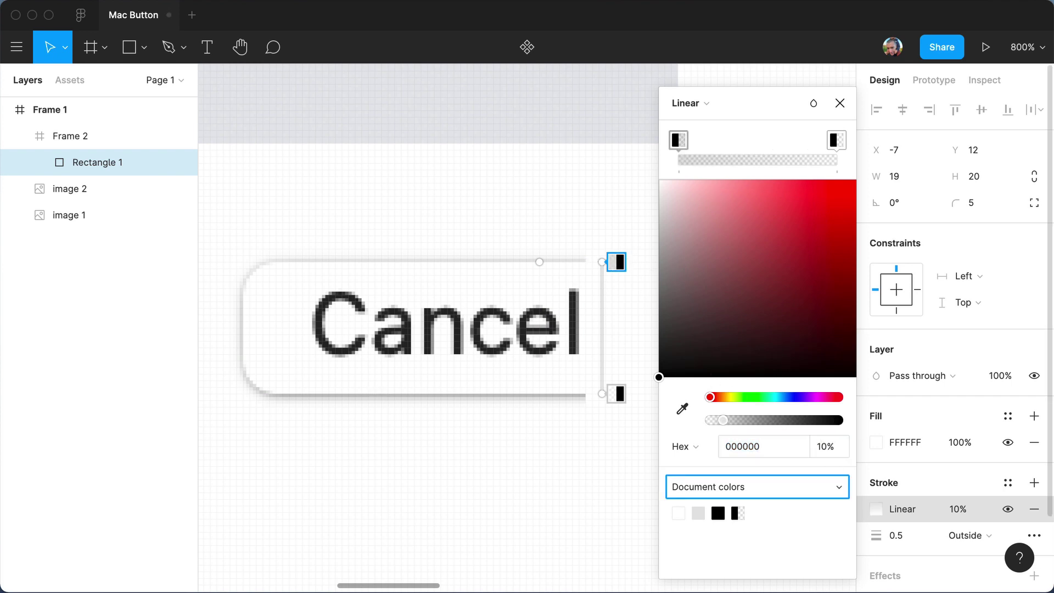
Set the stroke gradient's bottom stop to 10% opacity and the overall stroke opacity to 100%.
{"action": "left_click", "coordinate": [623, 398]}
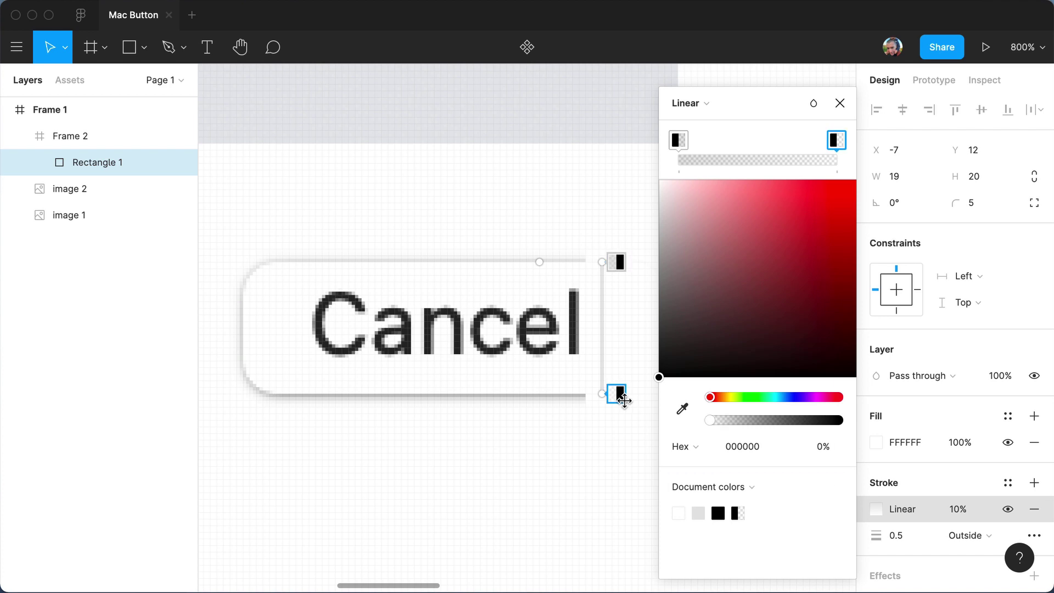
{"action": "left_click", "coordinate": [832, 454]}
{"action": "type", "text": "1"}
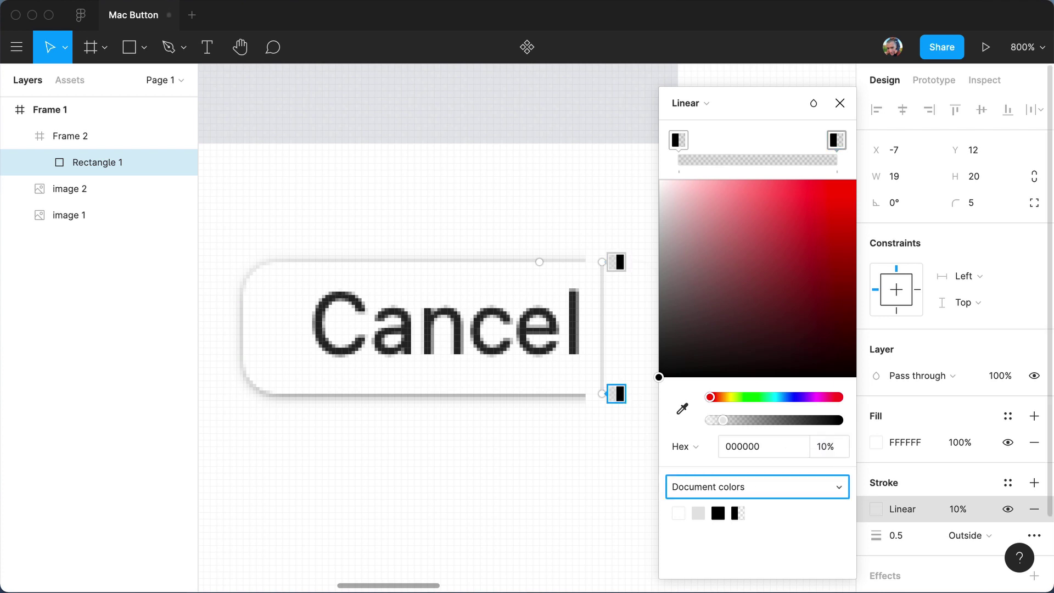
{"action": "type", "text": "0"}
{"action": "scroll", "coordinate": [576, 274], "scroll_direction": "right", "scroll_amount": 2}
{"action": "left_click", "coordinate": [568, 275]}
{"action": "left_click", "coordinate": [573, 413]}
{"action": "left_click", "coordinate": [823, 446]}
Raise the bottom gradient stop to 23% opacity while sampling it against the Cancel button's bottom border.
{"action": "key", "text": "i"}
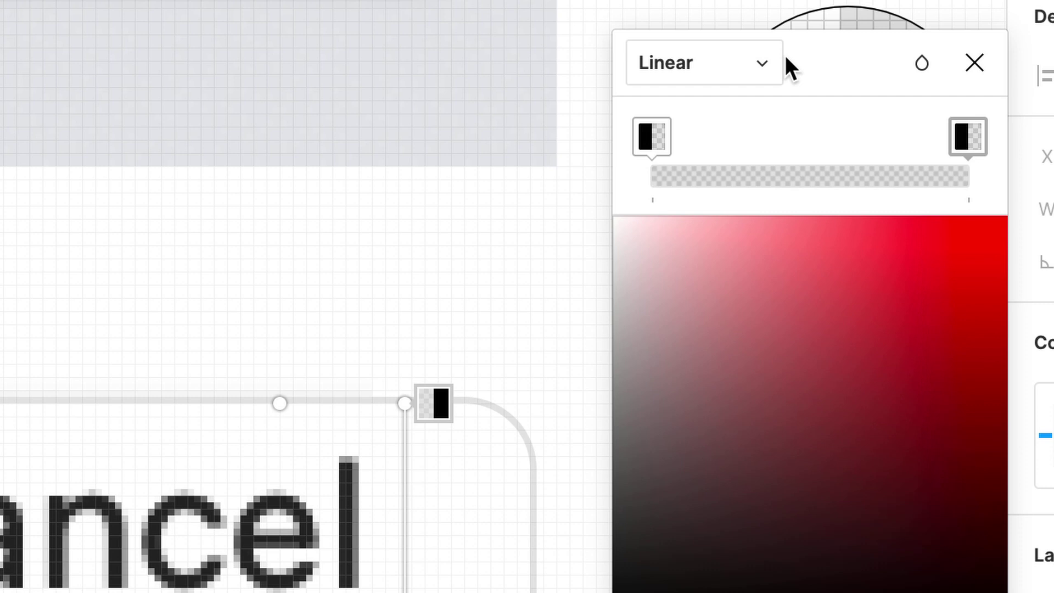
{"action": "left_click", "coordinate": [738, 103]}
{"action": "key", "text": "Escape"}
{"action": "left_click_drag", "start_coordinate": [835, 67], "coordinate": [831, 149]}
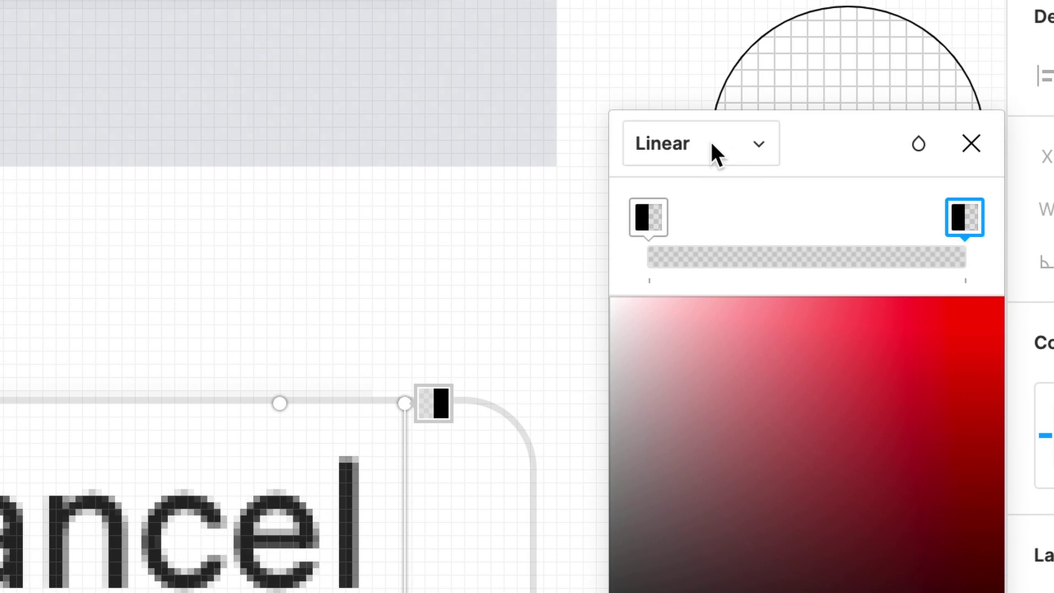
{"action": "left_click_drag", "start_coordinate": [827, 170], "coordinate": [826, 180]}
{"action": "left_click", "coordinate": [804, 565]}
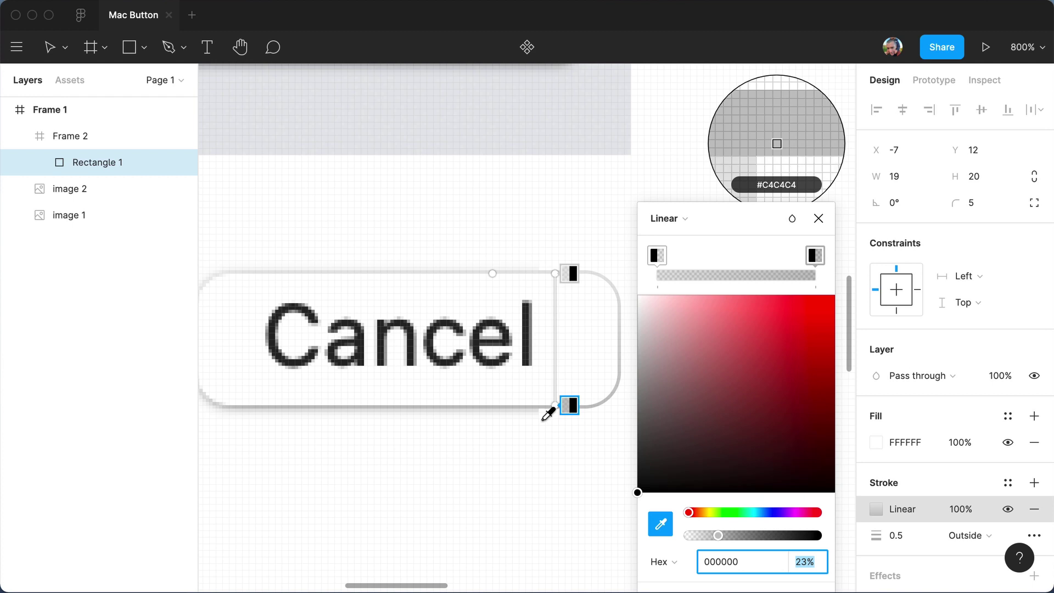
{"action": "key", "text": "Escape"}
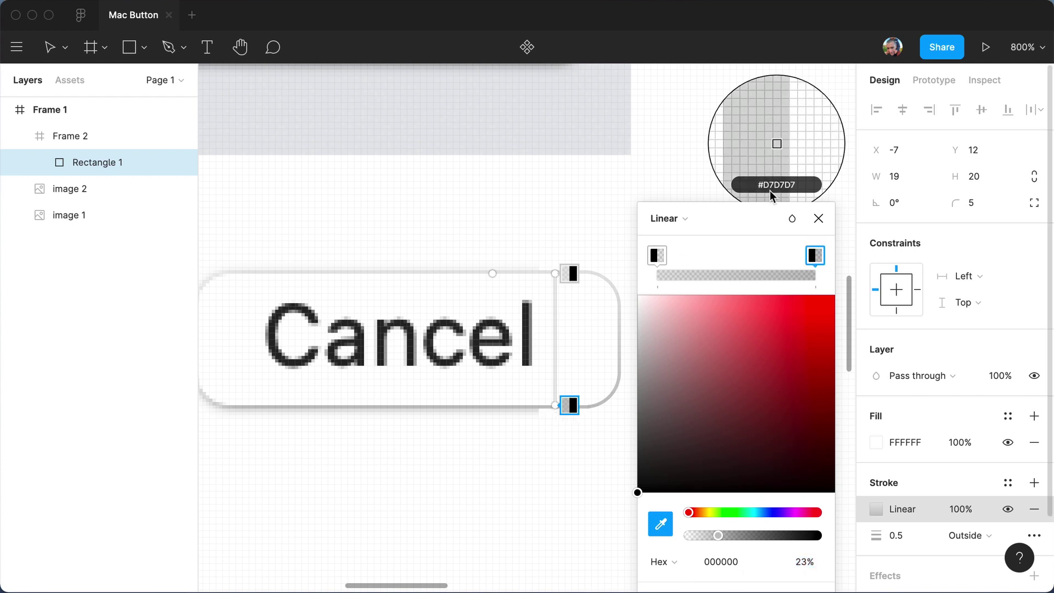
Close the stroke settings and move the rectangle to X 5, clear of the Cancel button's border.
{"action": "left_click", "coordinate": [819, 221]}
{"action": "left_click", "coordinate": [519, 508]}
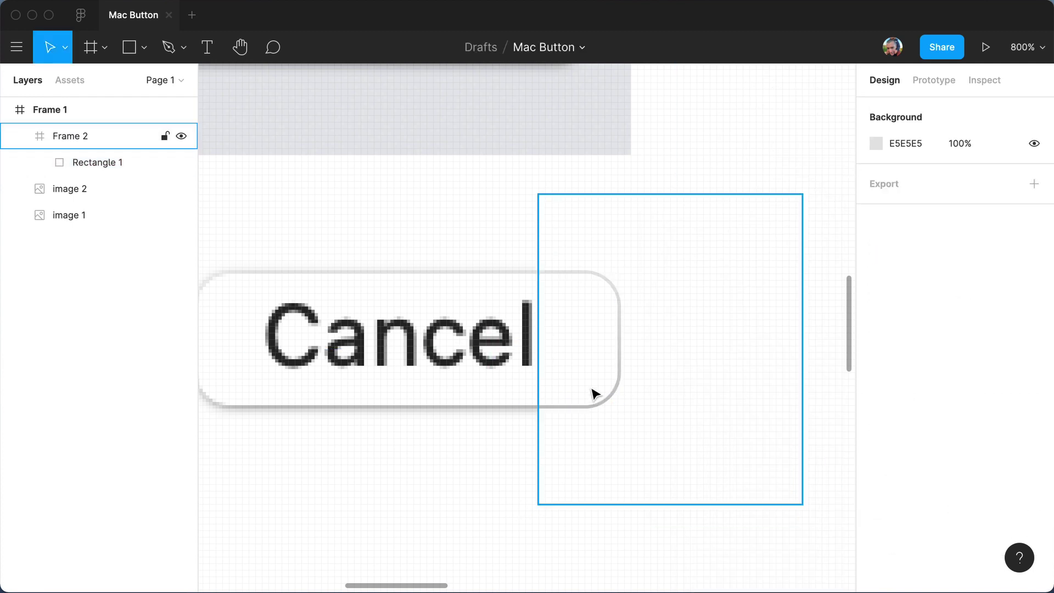
{"action": "left_click", "coordinate": [538, 446]}
{"action": "left_click", "coordinate": [508, 516]}
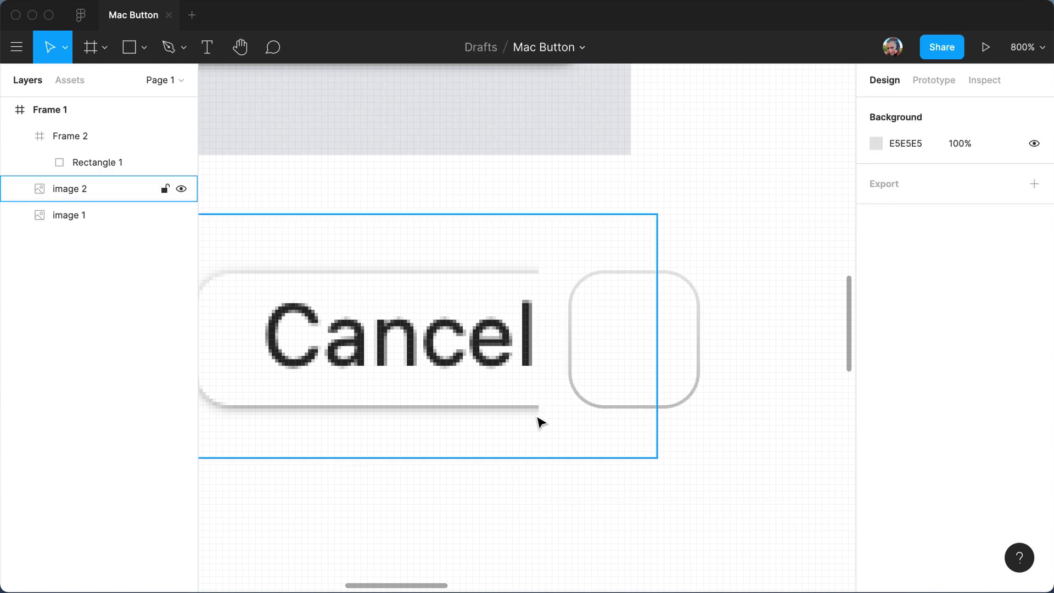
{"action": "left_click", "coordinate": [1017, 54]}
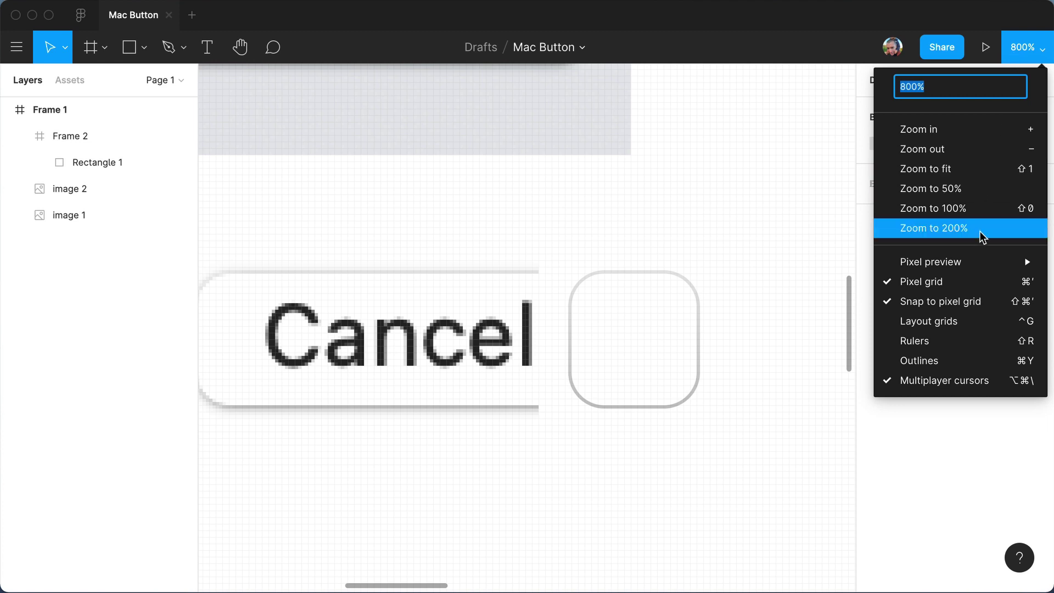
{"action": "mouse_move", "coordinate": [956, 269]}
{"action": "left_click", "coordinate": [503, 218]}
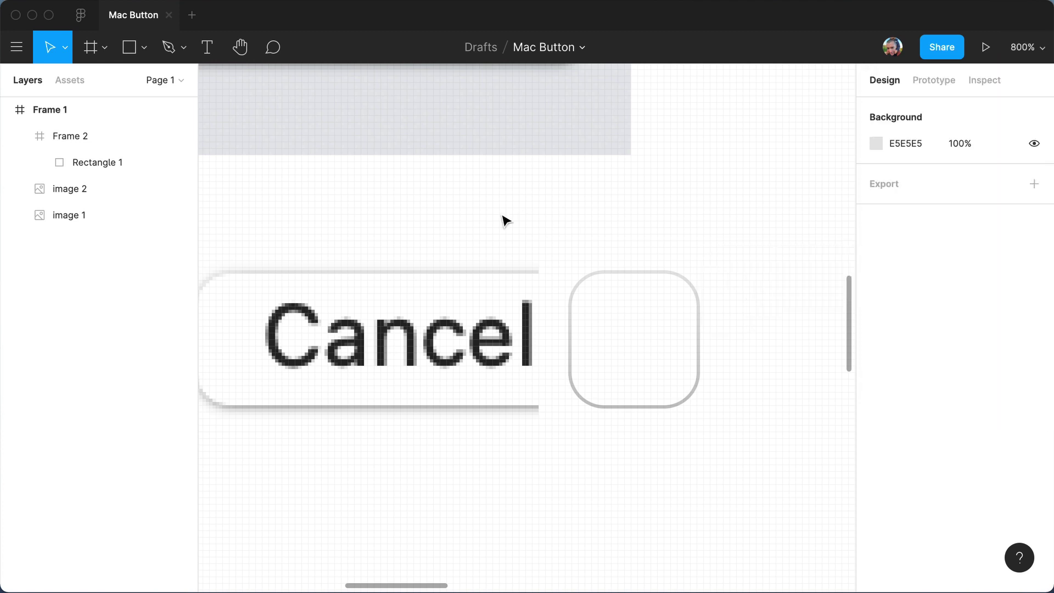
Add a drop shadow effect to the rectangle.
{"action": "key", "text": "z"}
{"action": "left_click", "coordinate": [546, 402]}
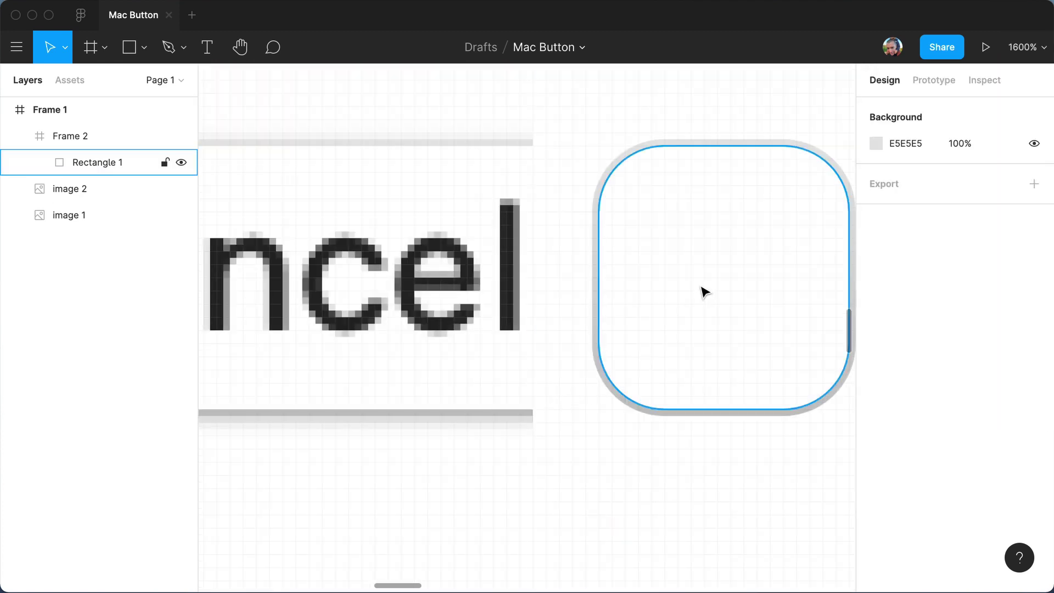
{"action": "left_click", "coordinate": [704, 292]}
{"action": "scroll", "coordinate": [920, 462], "scroll_direction": "down", "scroll_amount": 2}
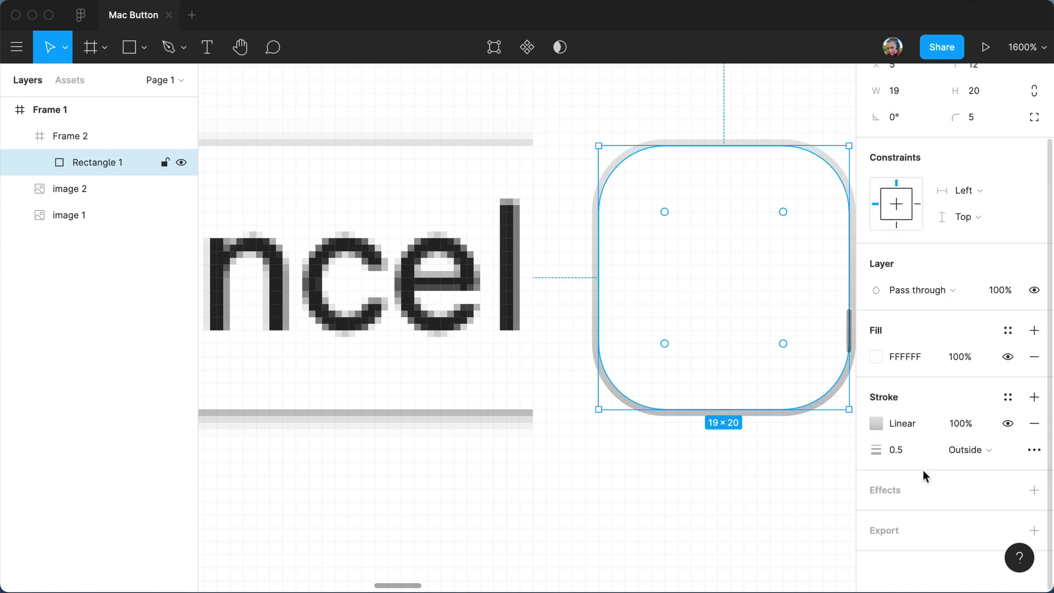
{"action": "left_click", "coordinate": [1033, 490]}
{"action": "scroll", "coordinate": [956, 462], "scroll_direction": "down", "scroll_amount": 1}
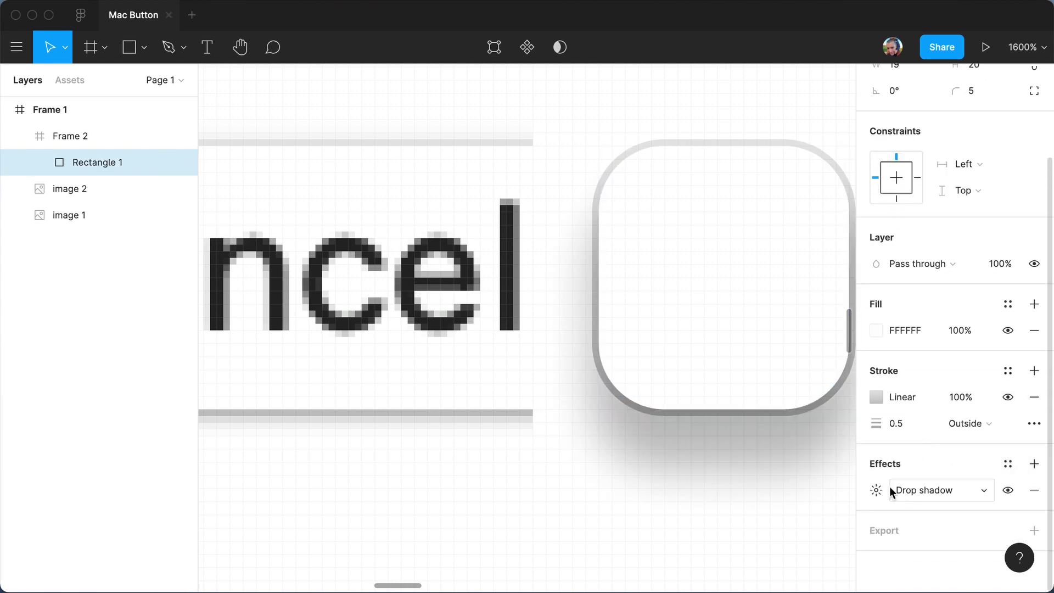
Turn on pixel preview for the canvas and set it to 2x.
{"action": "left_click", "coordinate": [350, 545]}
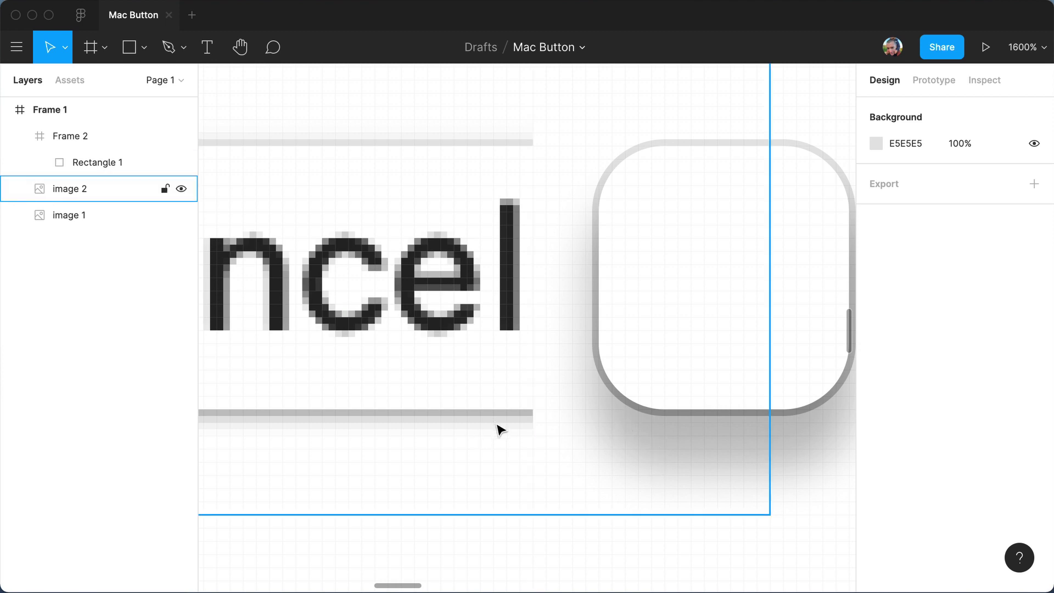
{"action": "left_click", "coordinate": [679, 371]}
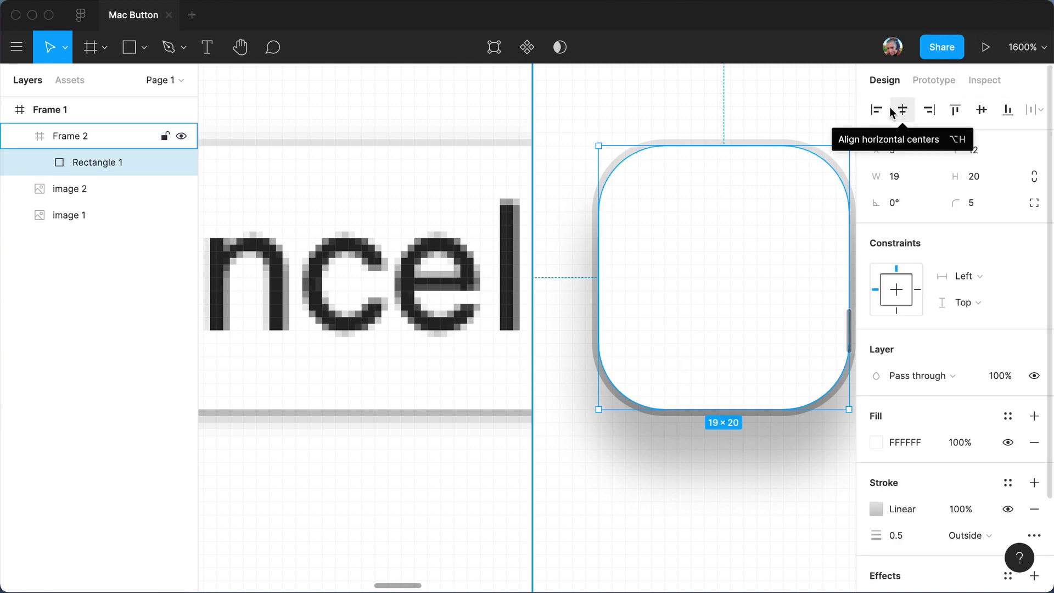
{"action": "key", "text": "super+slash"}
{"action": "type", "text": "pixel"}
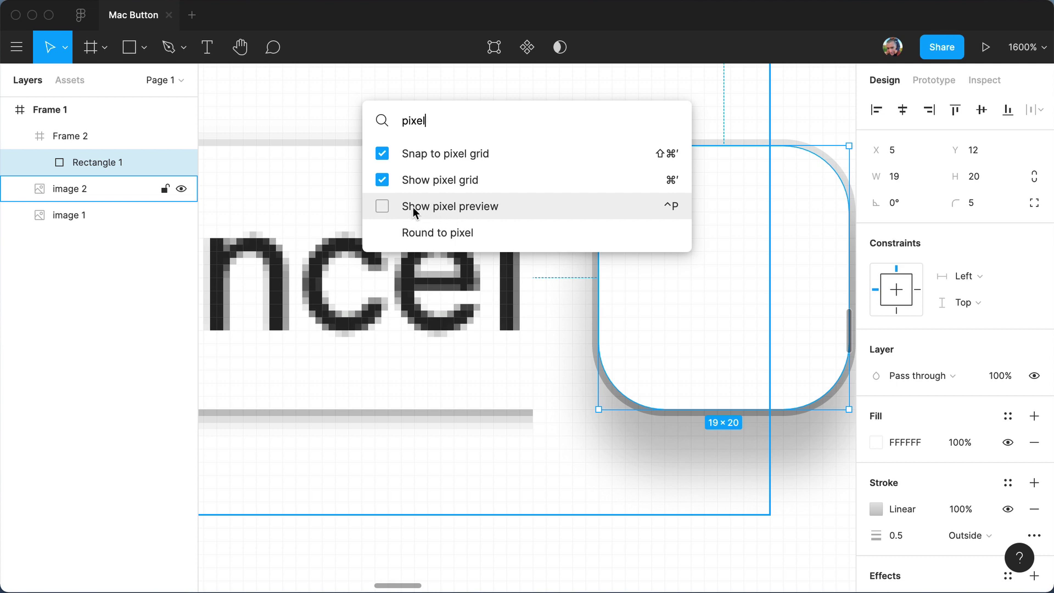
{"action": "left_click", "coordinate": [383, 209]}
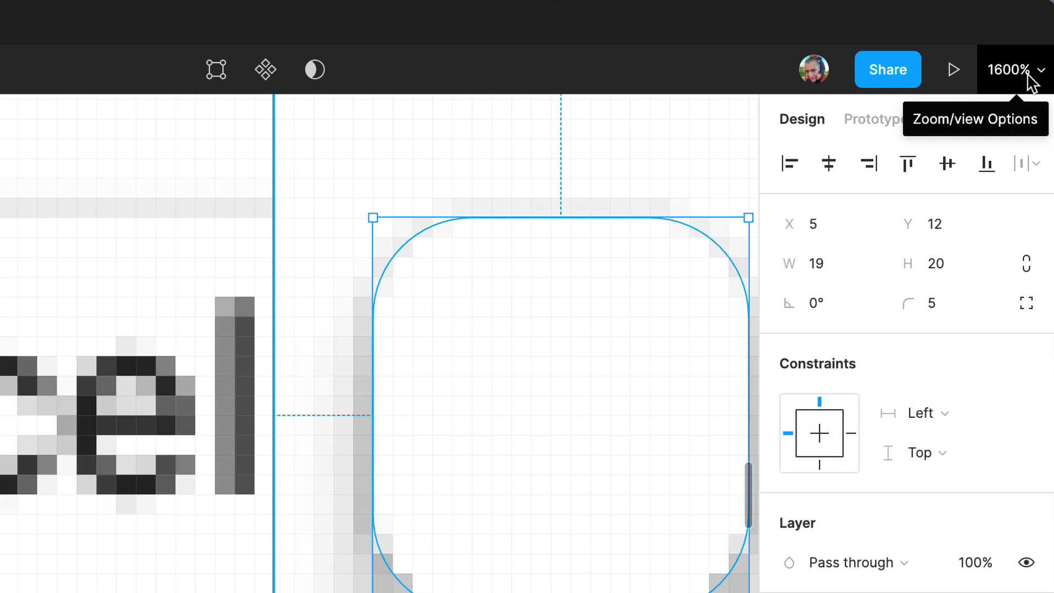
{"action": "left_click", "coordinate": [1023, 80]}
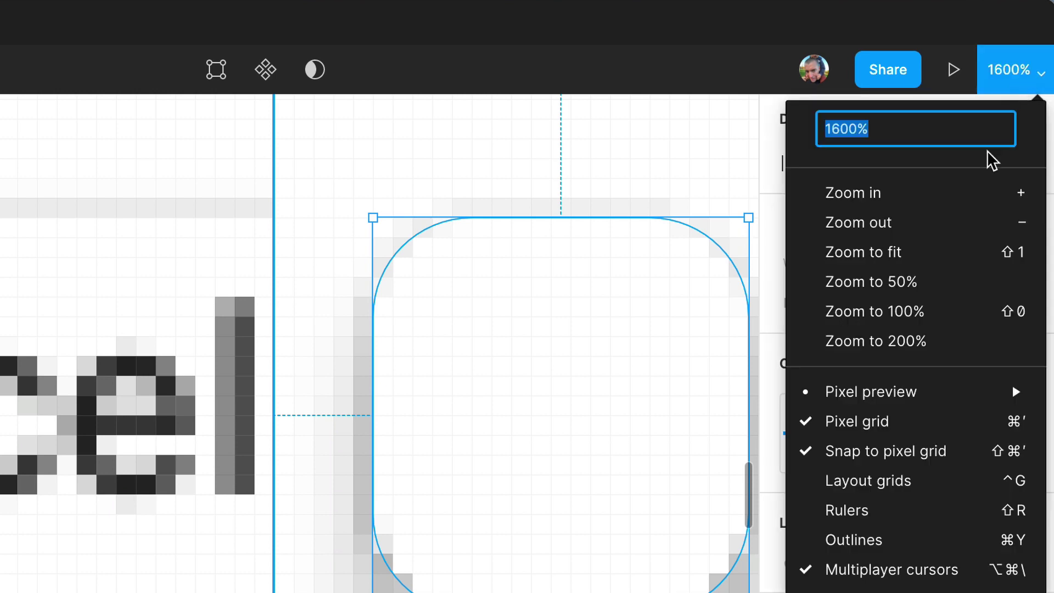
{"action": "mouse_move", "coordinate": [896, 406]}
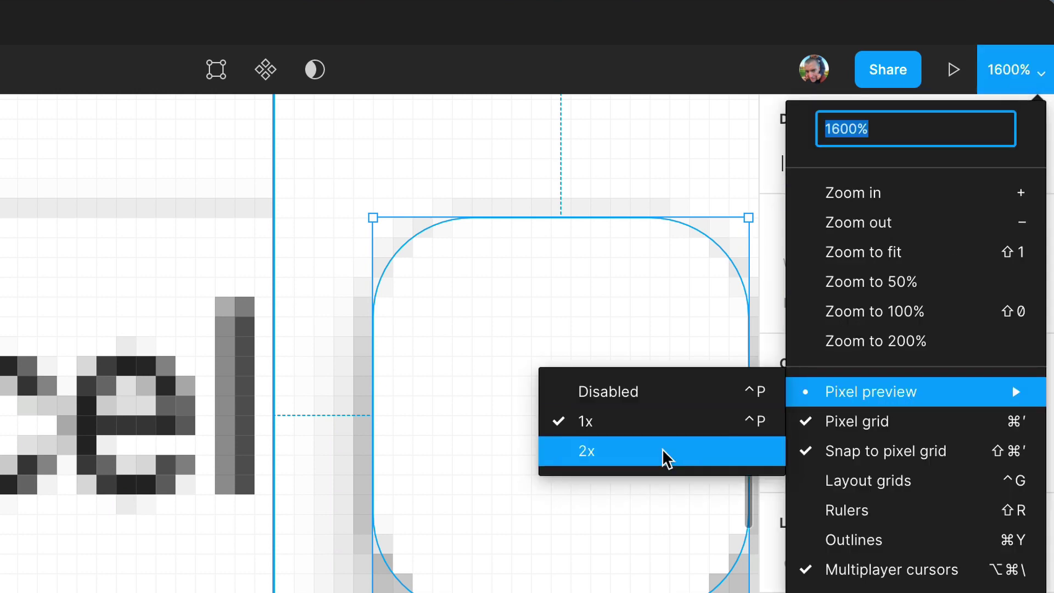
{"action": "left_click", "coordinate": [628, 461]}
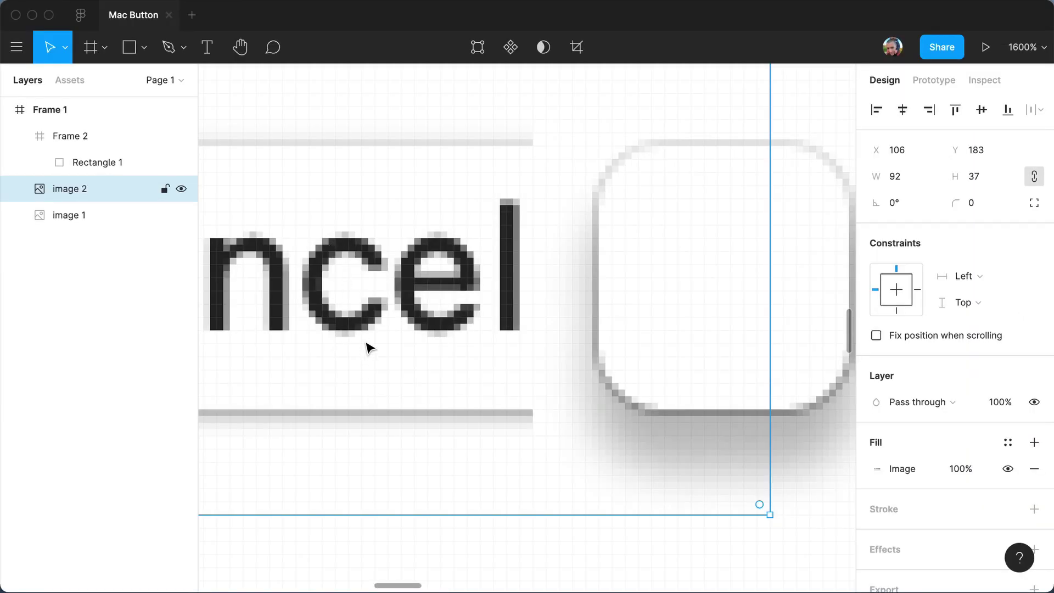
Set the rectangle's drop shadow to a blur of 1 and a Y offset of 1.
{"action": "left_click", "coordinate": [667, 335]}
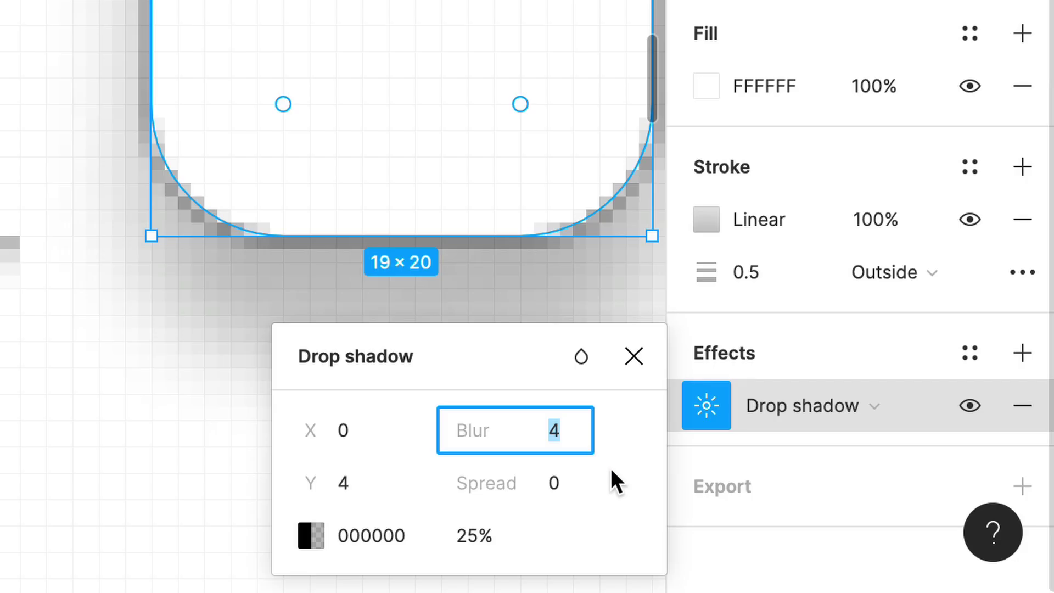
{"action": "key", "text": "Down"}
{"action": "key", "text": "Down"}
{"action": "key", "text": "Down"}
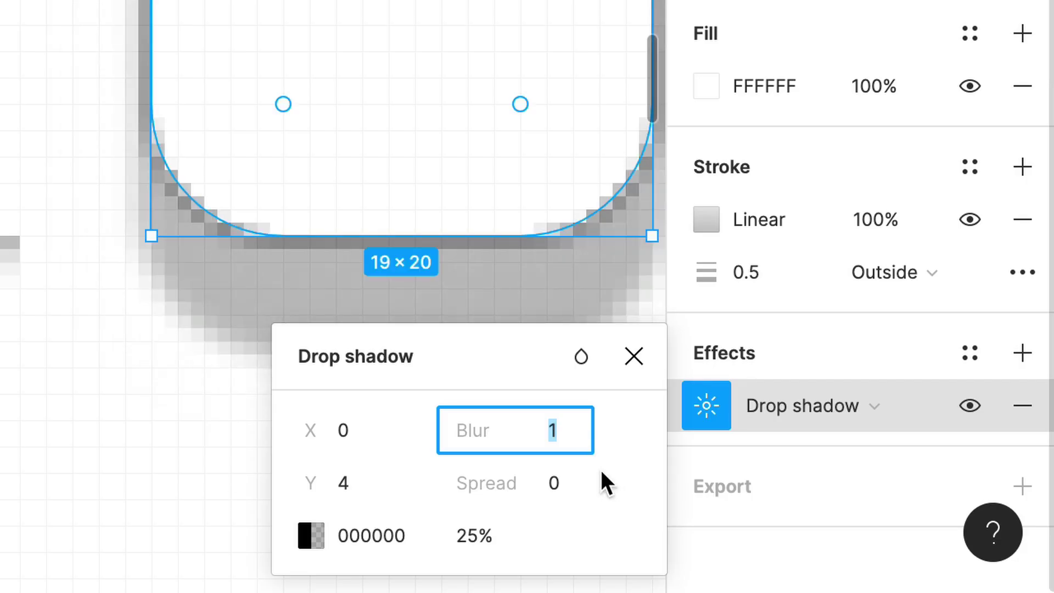
{"action": "key", "text": "Up"}
{"action": "key", "text": "Down"}
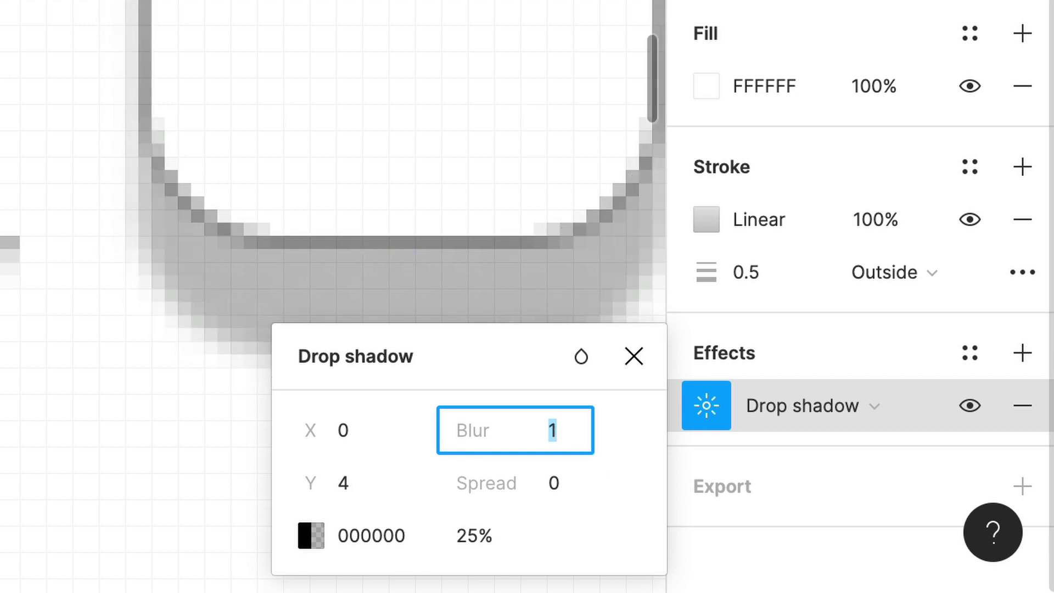
{"action": "left_click", "coordinate": [380, 495]}
{"action": "type", "text": "1"}
{"action": "key", "text": "Tab"}
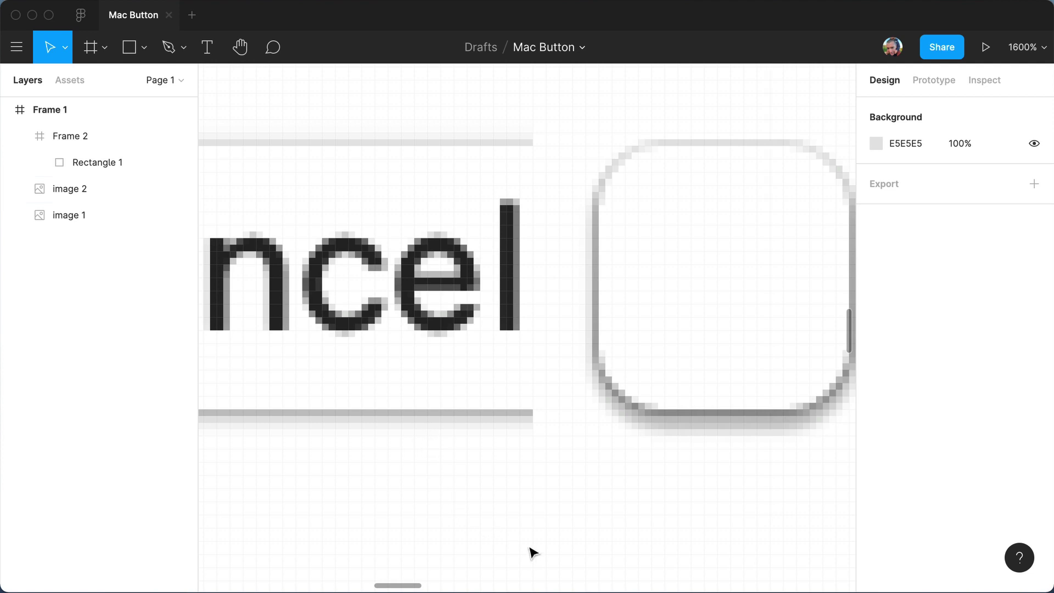
Place a 2 × 2 measuring square on the Cancel button's top border and a copy over the shading below its bottom border.
{"action": "scroll", "coordinate": [485, 522], "scroll_direction": "up", "scroll_amount": 2}
{"action": "scroll", "coordinate": [485, 522], "scroll_direction": "left", "scroll_amount": 2}
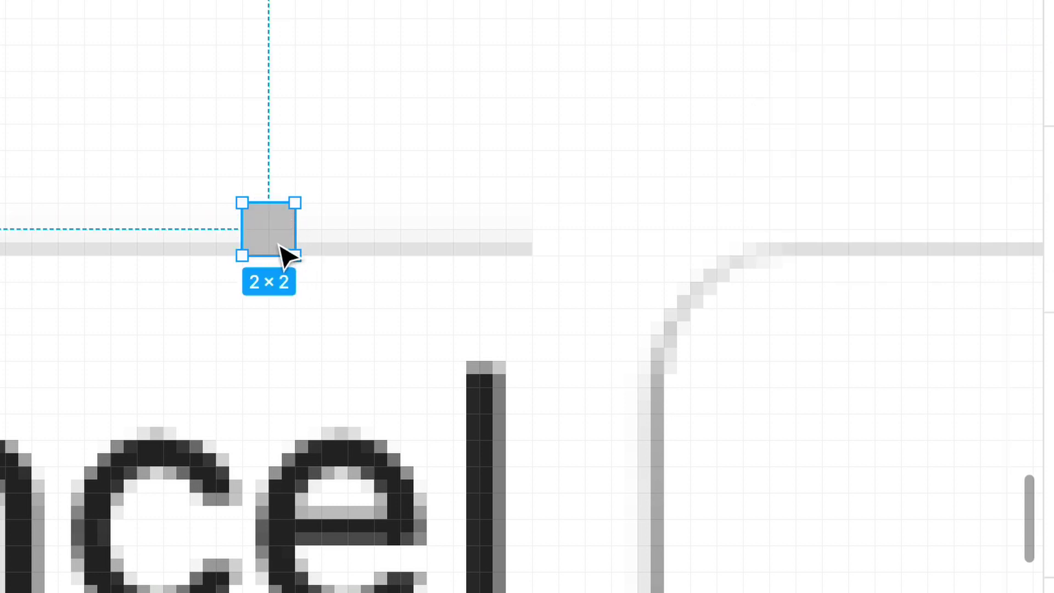
{"action": "key", "text": "z"}
{"action": "left_click", "coordinate": [278, 240]}
{"action": "left_click_drag", "start_coordinate": [320, 271], "coordinate": [110, 355]}
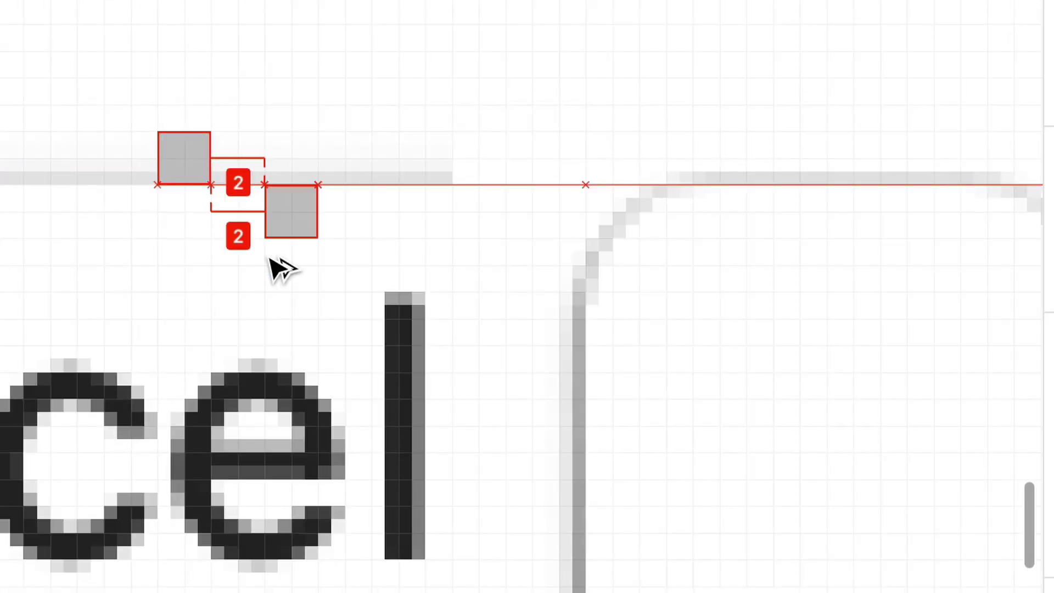
{"action": "left_click_drag", "start_coordinate": [269, 258], "coordinate": [477, 372]}
Sample the shading bands beneath the Cancel button's bottom border, and delete the measuring square placed over them.
{"action": "left_click", "coordinate": [431, 448]}
{"action": "double_click", "coordinate": [431, 447]}
{"action": "key", "text": "i"}
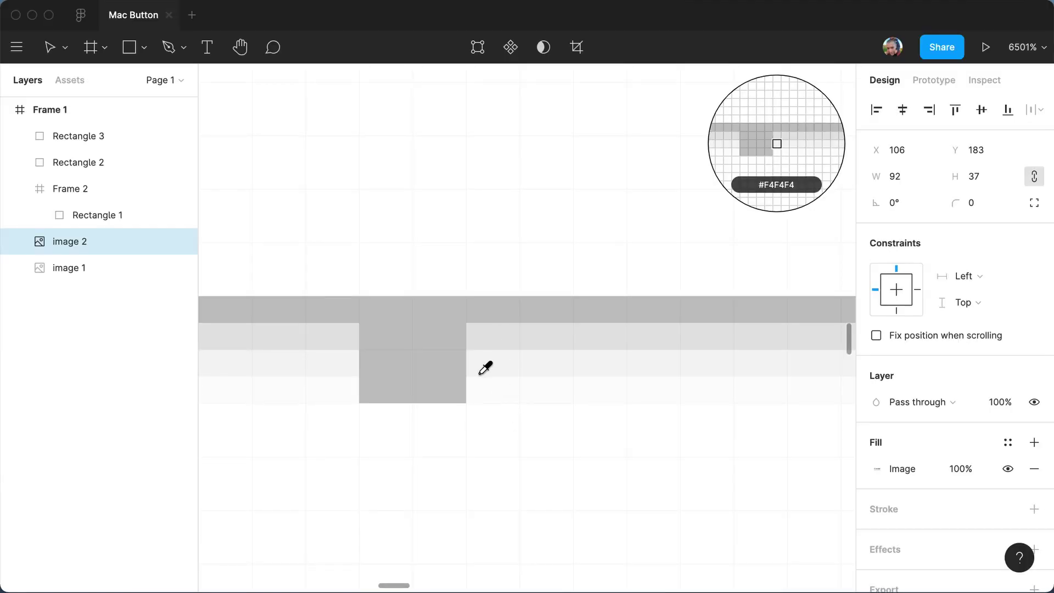
{"action": "key", "text": "Escape"}
{"action": "key", "text": "Escape"}
{"action": "left_click", "coordinate": [435, 370]}
{"action": "key", "text": "Delete"}
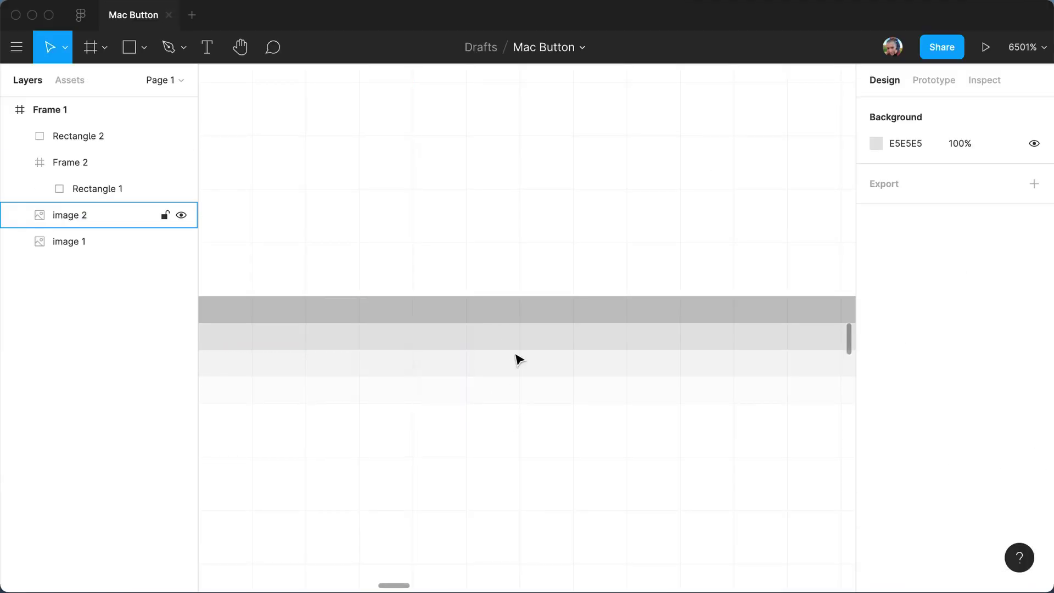
Compare the shadowed rectangle's edges with the Cancel button's border at 100% zoom and magnified.
{"action": "key", "text": "super+0"}
{"action": "key", "text": "z"}
{"action": "left_click", "coordinate": [547, 317]}
{"action": "left_click", "coordinate": [547, 317]}
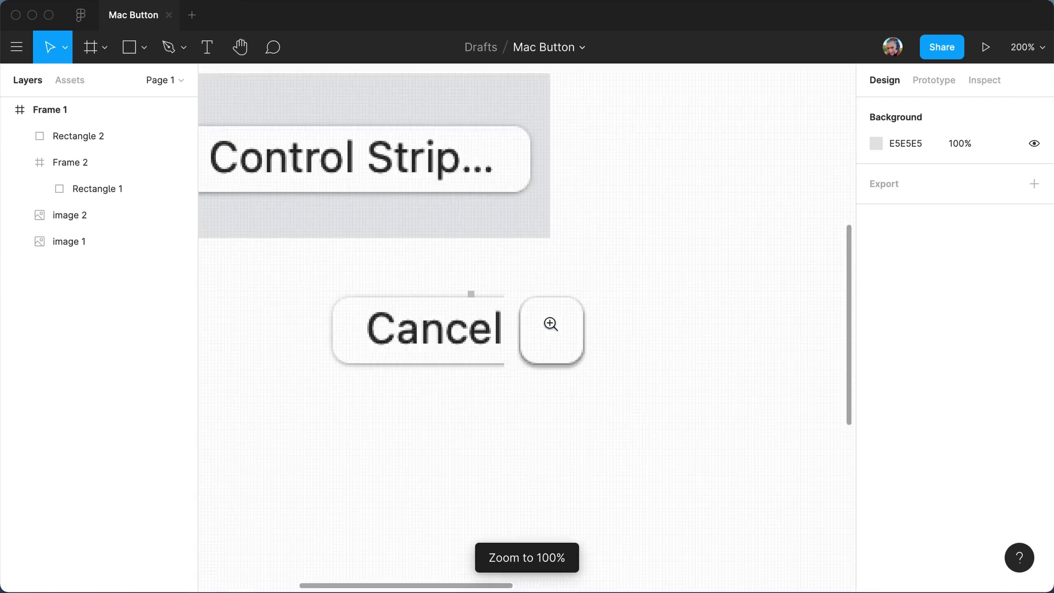
{"action": "left_click", "coordinate": [547, 317]}
{"action": "left_click", "coordinate": [430, 236]}
{"action": "left_click_drag", "start_coordinate": [430, 207], "coordinate": [436, 151]}
{"action": "key", "text": "Escape"}
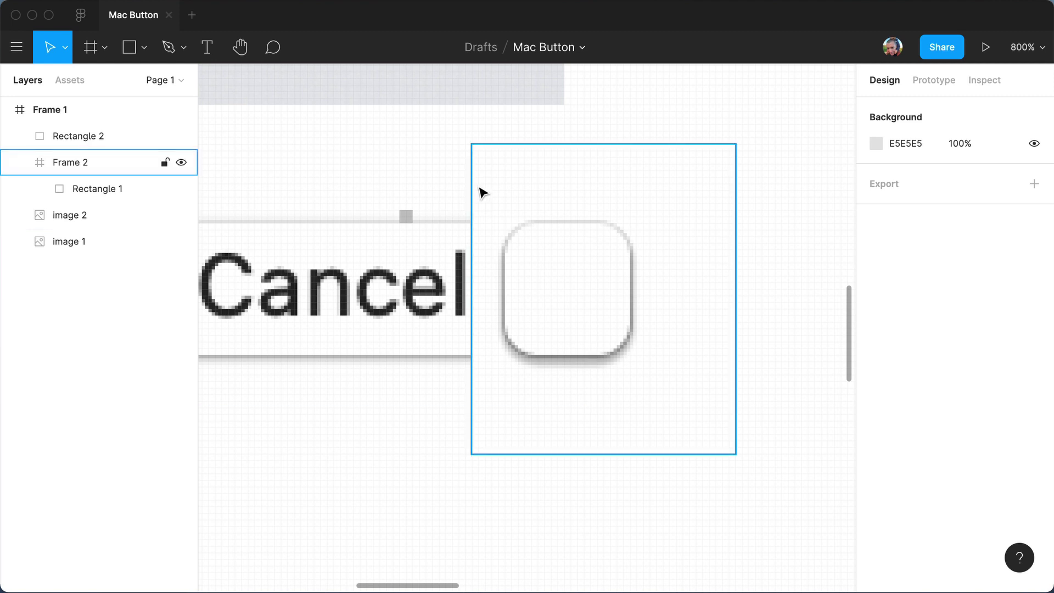
{"action": "left_click", "coordinate": [406, 216]}
{"action": "key", "text": "Escape"}
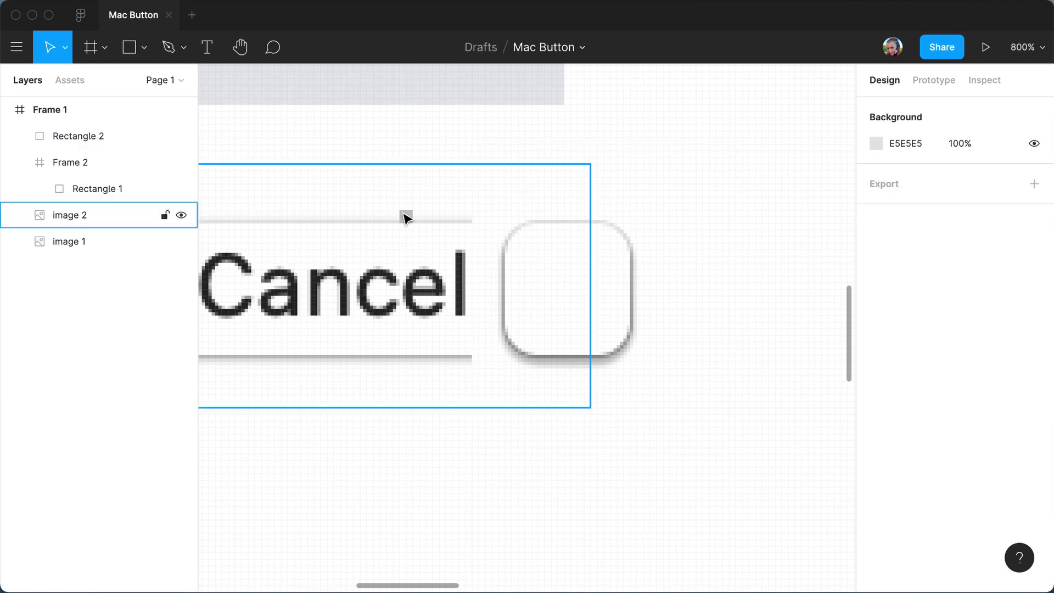
Delete the 2 × 2 measuring square on the Cancel button's top border.
{"action": "left_click", "coordinate": [405, 216]}
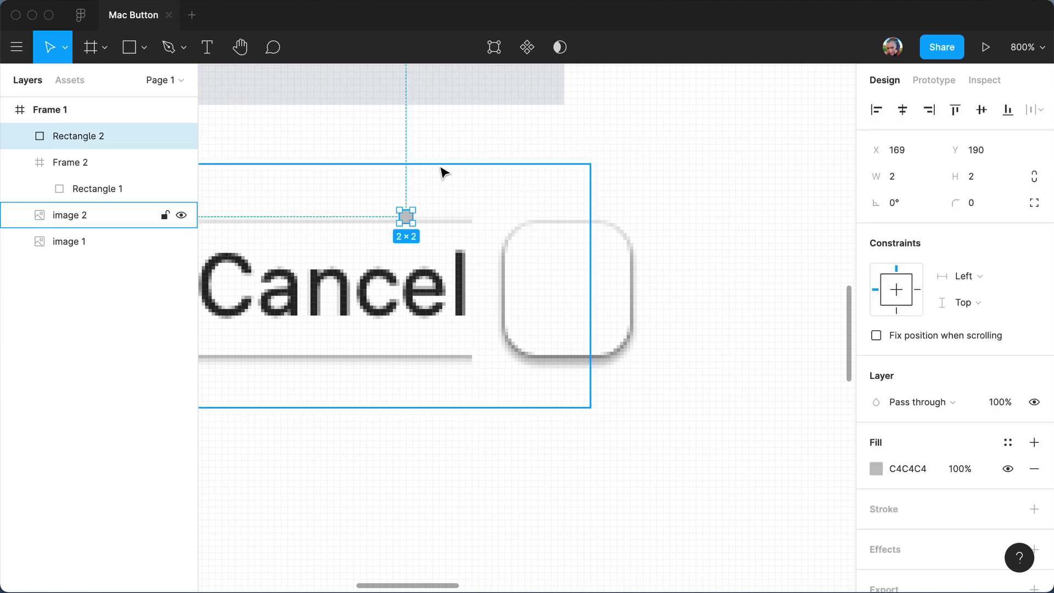
{"action": "key", "text": "Delete"}
Set the rectangle's drop shadow to a Y offset of 0 and a blur of 2.
{"action": "left_click", "coordinate": [591, 247]}
{"action": "double_click", "coordinate": [537, 259]}
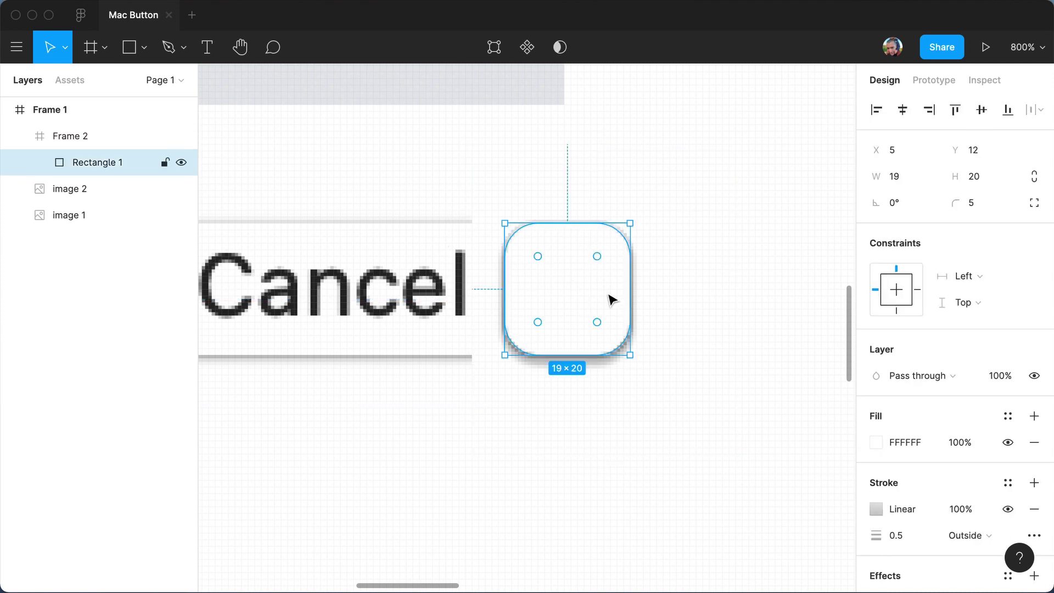
{"action": "scroll", "coordinate": [932, 444], "scroll_direction": "down", "scroll_amount": 2}
{"action": "left_click", "coordinate": [876, 490]}
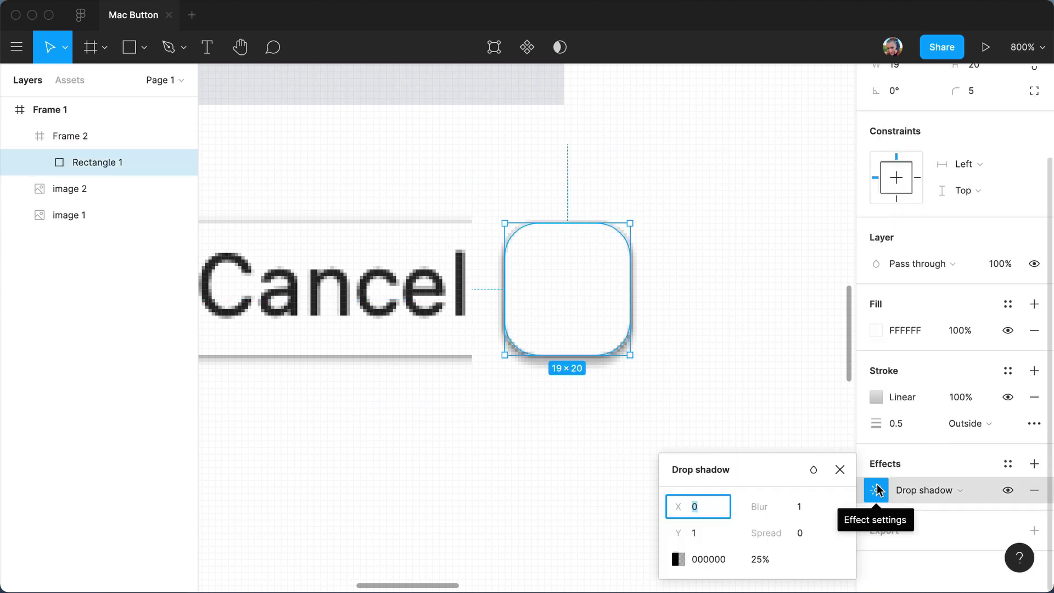
{"action": "left_click", "coordinate": [713, 531]}
{"action": "type", "text": "0"}
{"action": "key", "text": "Tab"}
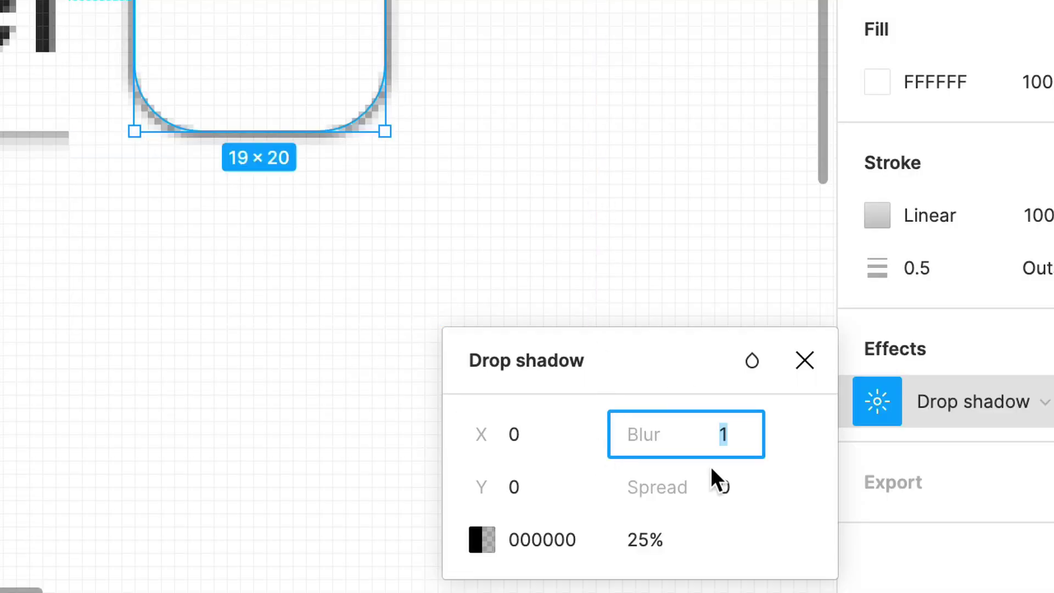
{"action": "left_click", "coordinate": [743, 441]}
{"action": "key", "text": "Up"}
Place a 3 × 2 measuring square over the shading above the rectangle's top edge.
{"action": "left_click", "coordinate": [646, 41]}
{"action": "key", "text": "z"}
{"action": "left_click", "coordinate": [563, 235]}
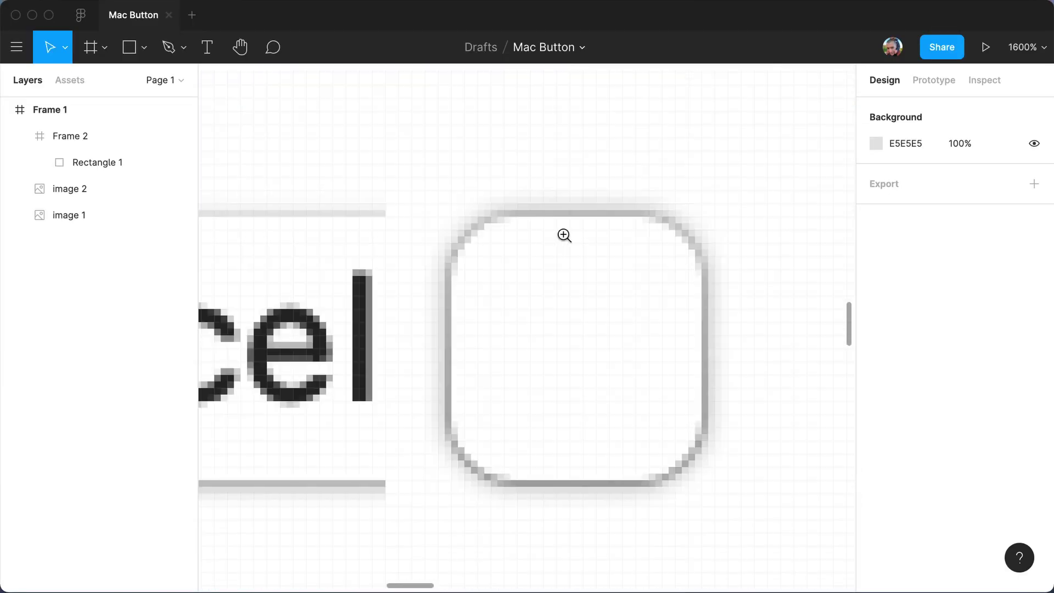
{"action": "key", "text": "r"}
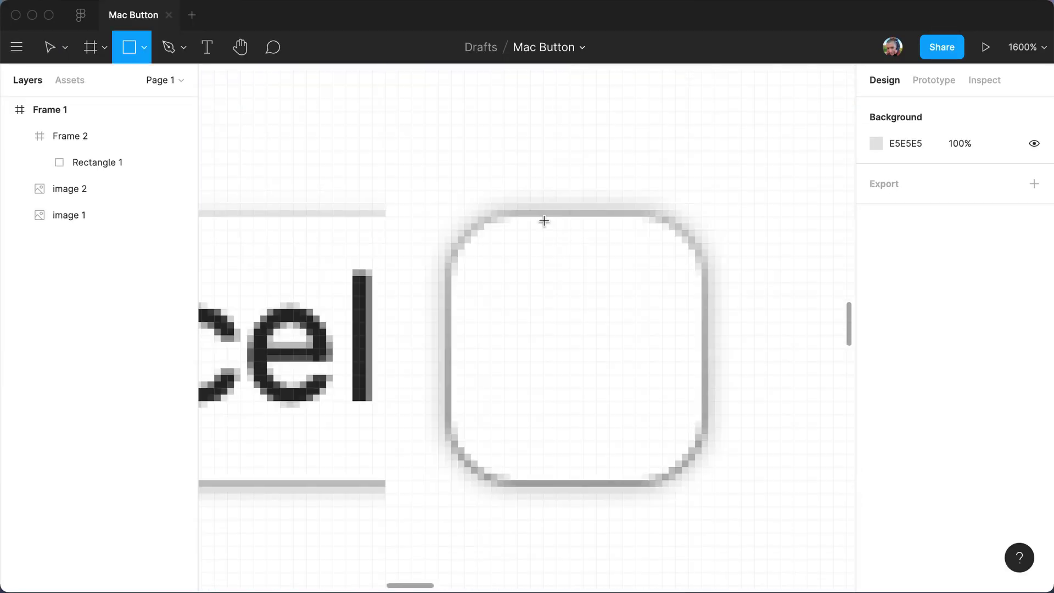
{"action": "left_click_drag", "start_coordinate": [531, 216], "coordinate": [571, 195]}
Compare the rectangle with the Cancel button at 100% zoom and magnified, and delete the measuring square above it.
{"action": "scroll", "coordinate": [584, 207], "scroll_direction": "up", "scroll_amount": 4}
{"action": "key", "text": "shift+0"}
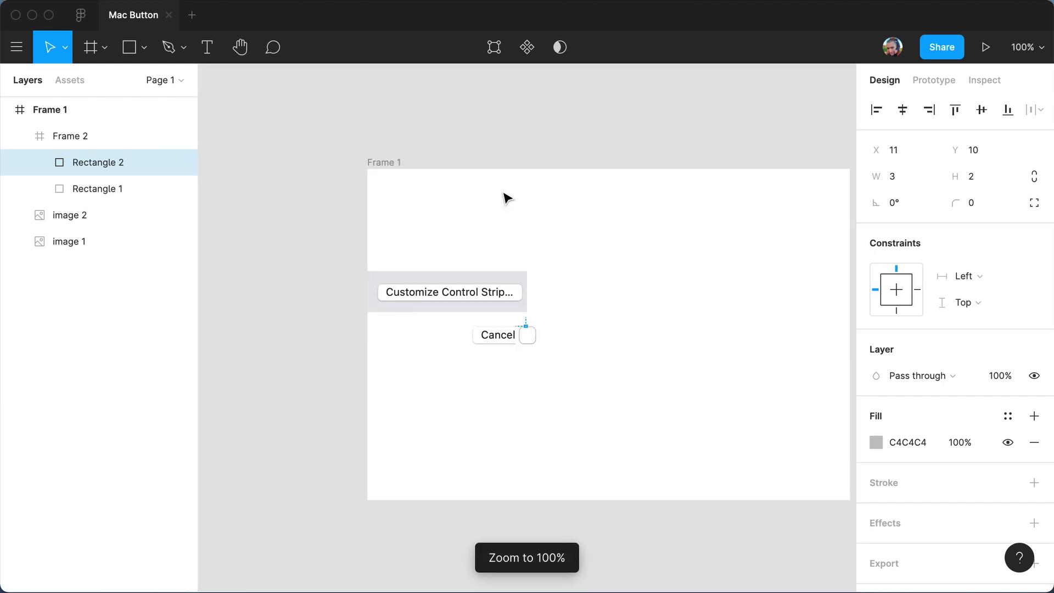
{"action": "left_click", "coordinate": [548, 327]}
{"action": "scroll", "coordinate": [529, 344], "scroll_direction": "up", "scroll_amount": 8}
{"action": "scroll", "coordinate": [603, 286], "scroll_direction": "left", "scroll_amount": 3}
{"action": "left_click", "coordinate": [712, 202]}
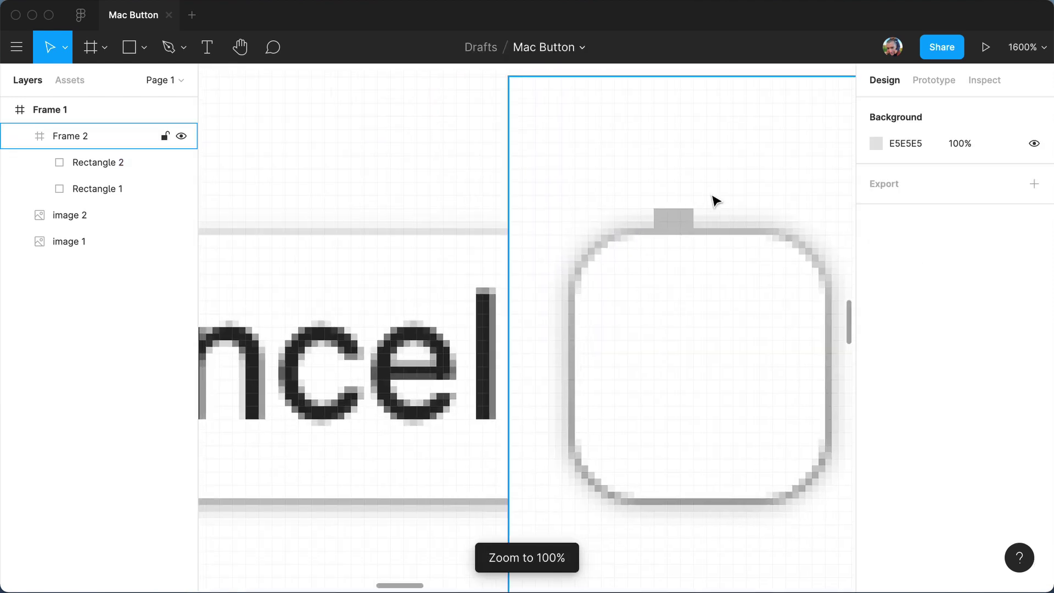
{"action": "left_click", "coordinate": [677, 224]}
{"action": "key", "text": "Delete"}
Move the rectangle over the Cancel button's right end to X -7 and lower its drop shadow's opacity to 14%.
{"action": "left_click", "coordinate": [752, 298], "text": "super"}
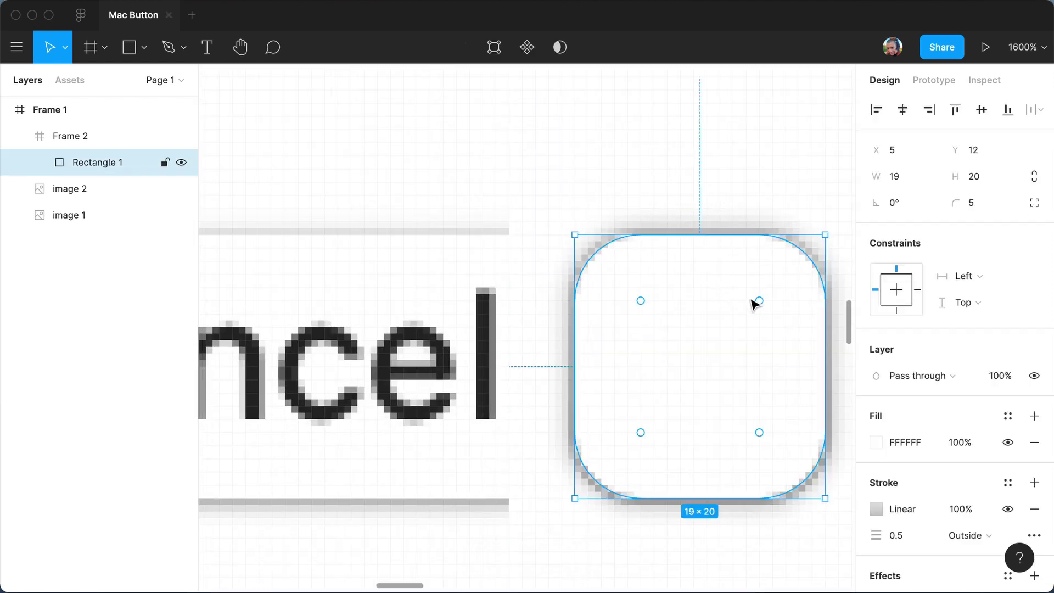
{"action": "left_click_drag", "start_coordinate": [751, 298], "coordinate": [603, 311]}
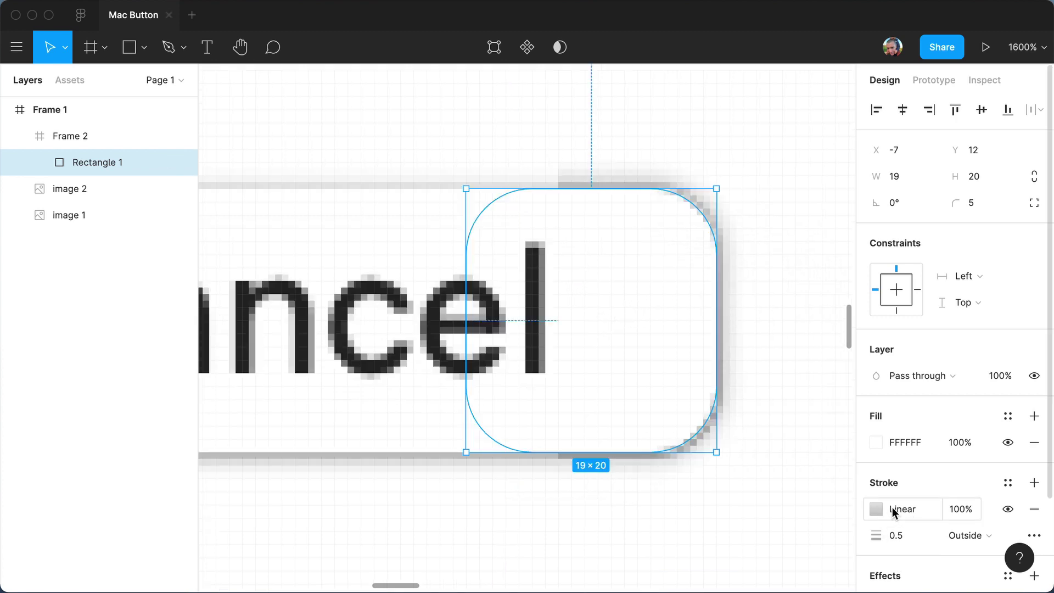
{"action": "scroll", "coordinate": [893, 506], "scroll_direction": "down", "scroll_amount": 2}
{"action": "left_click", "coordinate": [876, 490]}
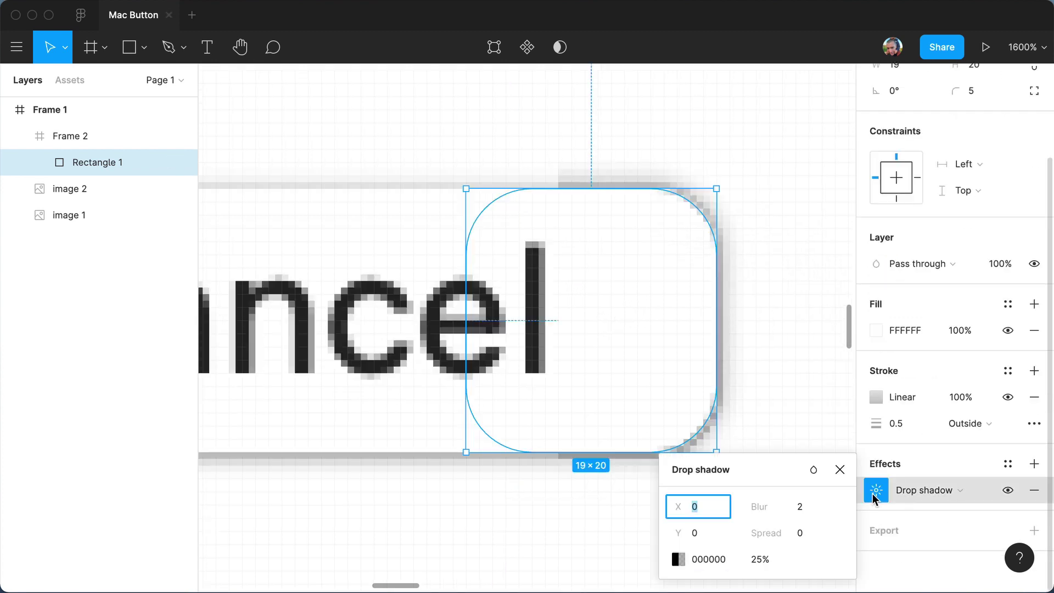
{"action": "left_click", "coordinate": [762, 559]}
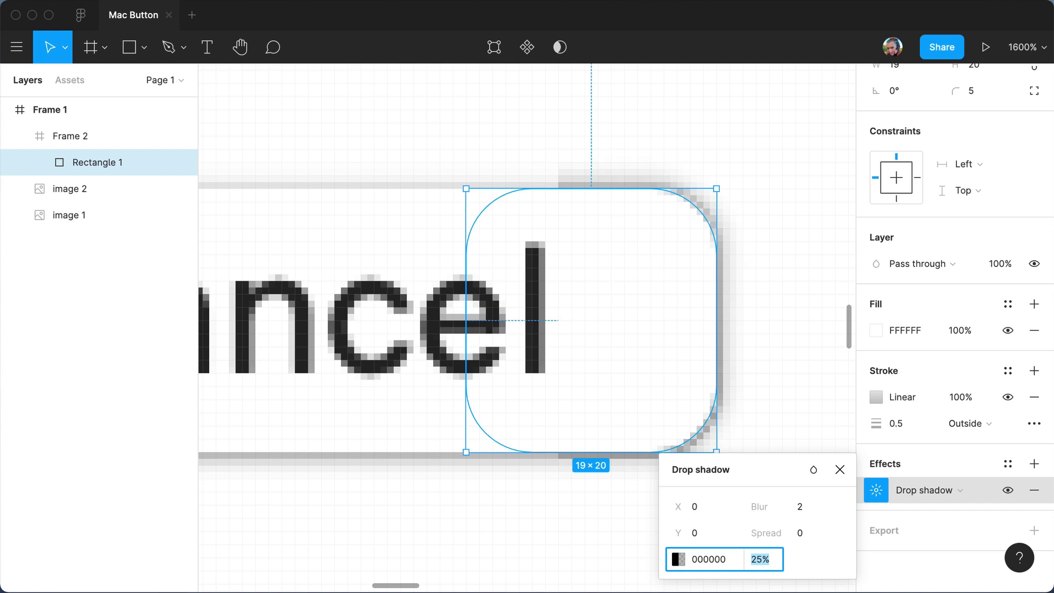
{"action": "key", "text": "Down"}
{"action": "key", "text": "Down"}
{"action": "key", "text": "Down"}
{"action": "key", "text": "Down"}
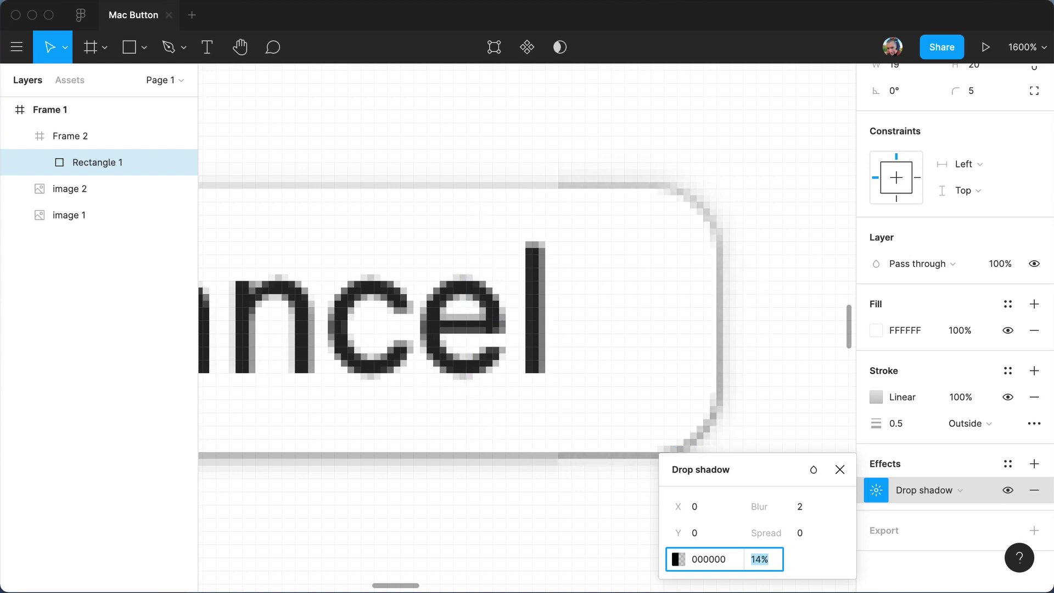
Compare the rectangle's border and shadow with the Cancel button's edges where the two meet.
{"action": "key", "text": "i"}
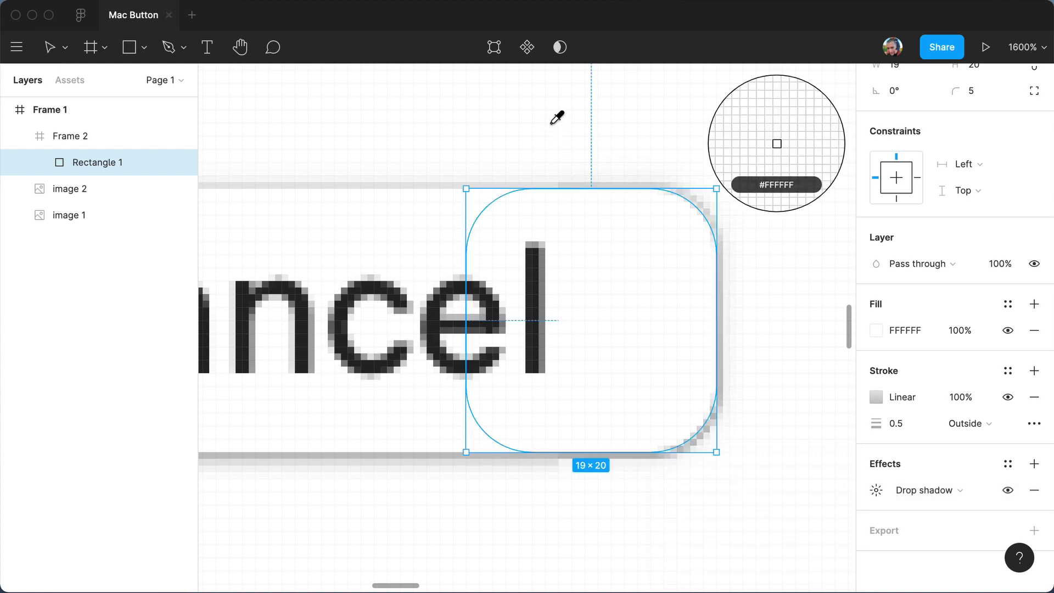
{"action": "key", "text": "Escape"}
{"action": "left_click", "coordinate": [556, 116]}
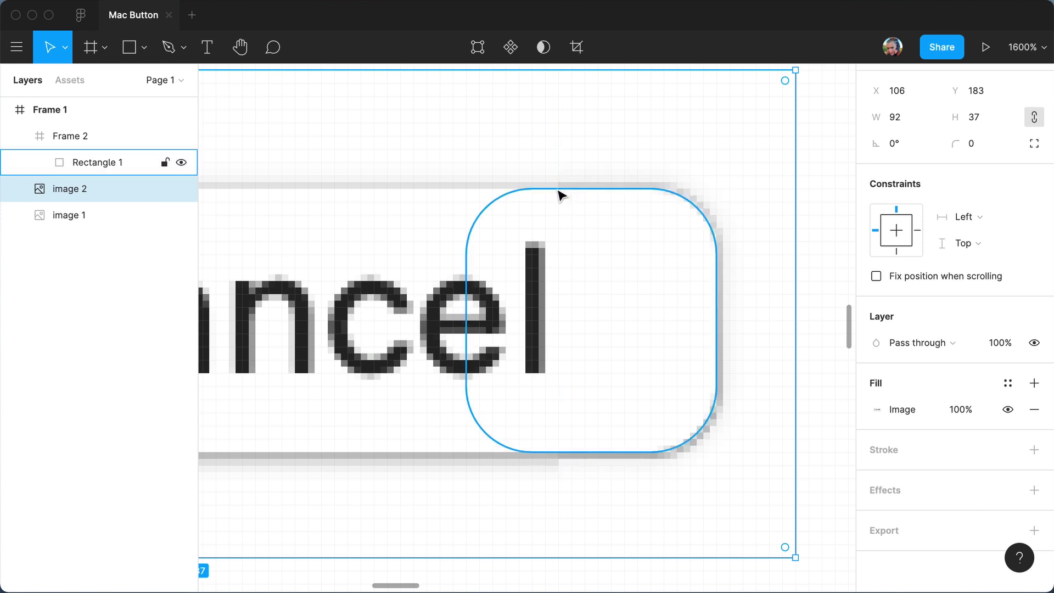
{"action": "left_click", "coordinate": [486, 565]}
{"action": "left_click", "coordinate": [487, 541]}
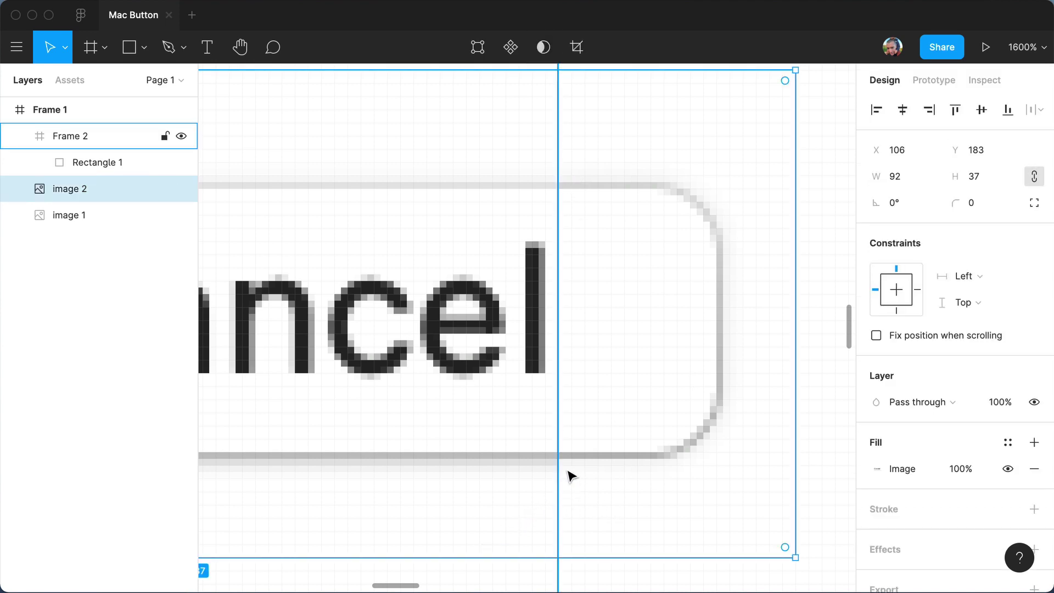
{"action": "left_click_drag", "start_coordinate": [588, 469], "coordinate": [557, 476]}
Move the rectangle back beside the Cancel button to X 3 and remove its drop shadow.
{"action": "double_click", "coordinate": [653, 344]}
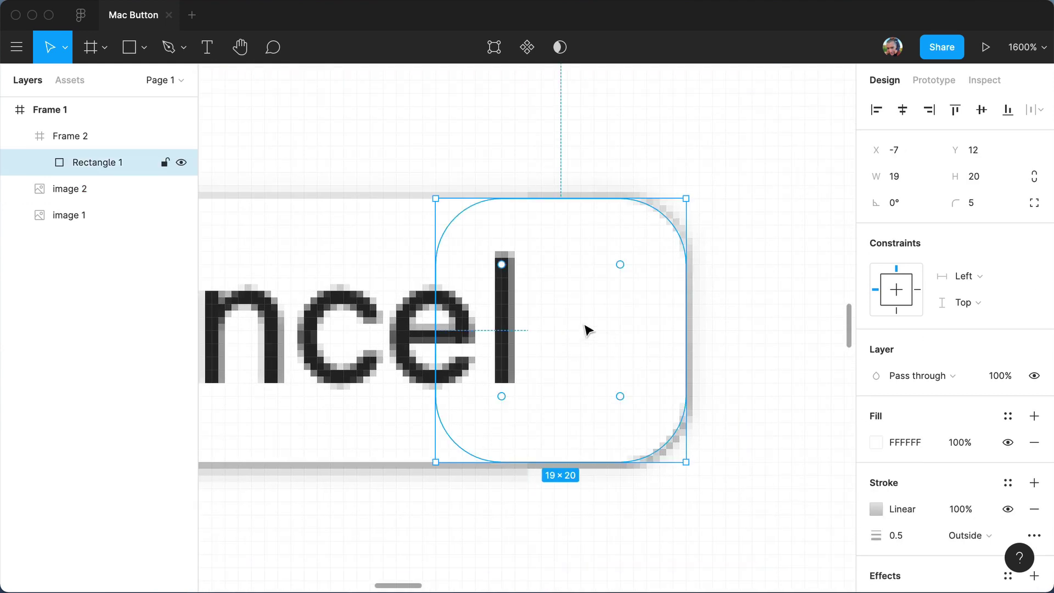
{"action": "key", "text": "shift+Right"}
{"action": "left_click_drag", "start_coordinate": [583, 324], "coordinate": [345, 306]}
{"action": "scroll", "coordinate": [954, 479], "scroll_direction": "down", "scroll_amount": 3}
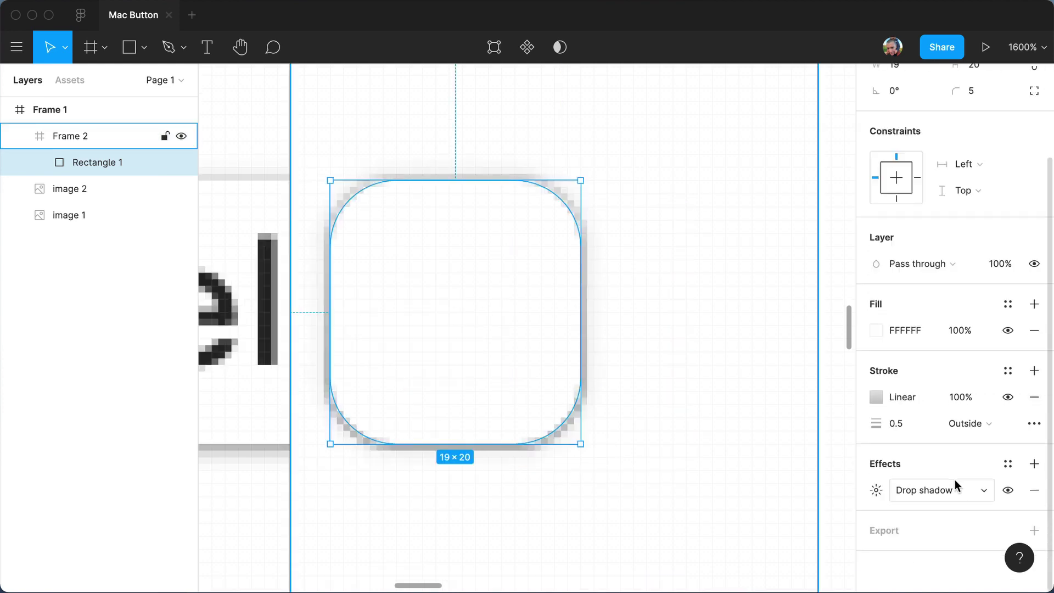
{"action": "left_click", "coordinate": [1034, 489]}
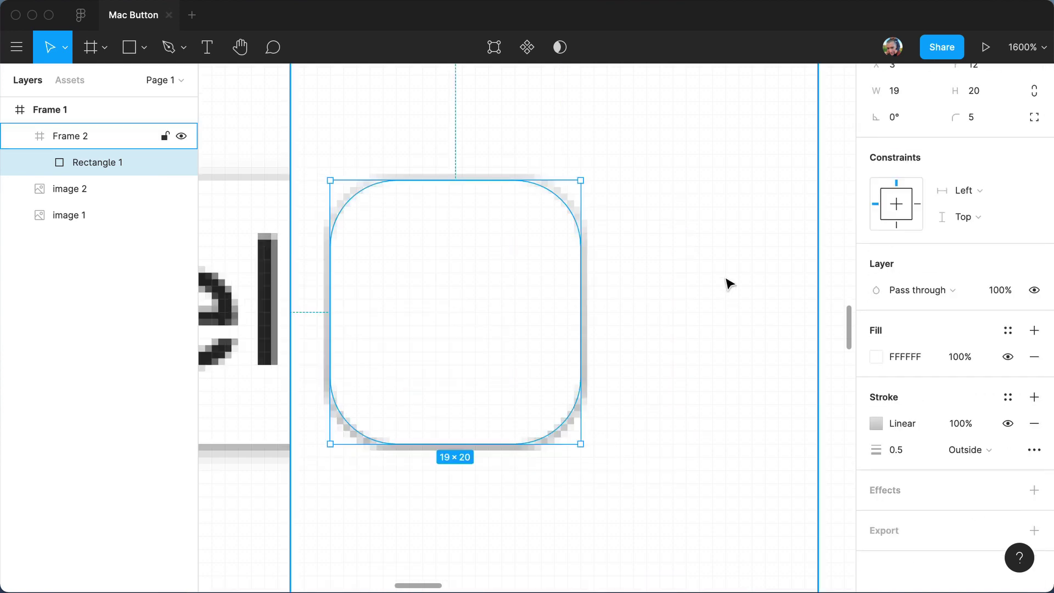
Duplicate the rectangle, offset the copy to X 13, Y 15, and remove the copy's stroke.
{"action": "key", "text": "Escape"}
{"action": "left_click", "coordinate": [384, 285]}
{"action": "key", "text": "super+d"}
{"action": "left_click_drag", "start_coordinate": [423, 289], "coordinate": [559, 328]}
{"action": "left_click", "coordinate": [1034, 423]}
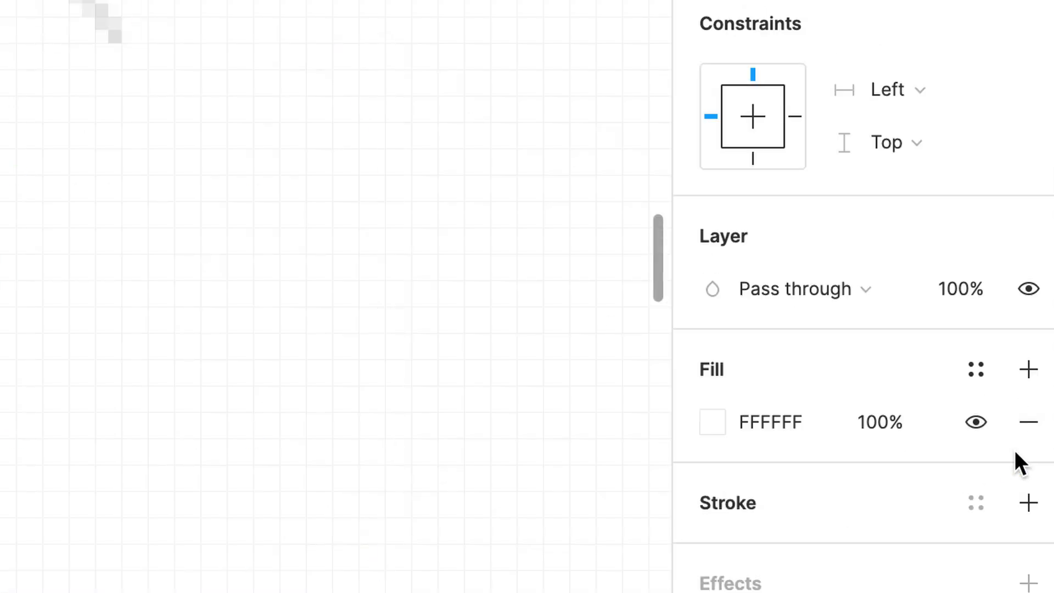
Set the duplicate rectangle's fill color to 000000.
{"action": "left_click", "coordinate": [714, 423]}
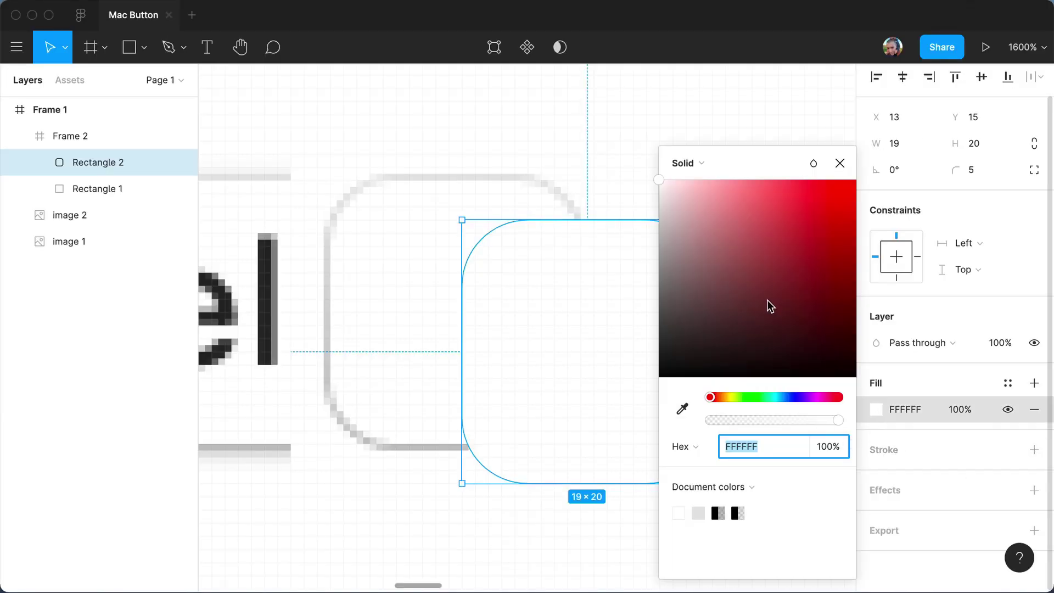
{"action": "type", "text": "000000"}
{"action": "key", "text": "Return"}
{"action": "left_click", "coordinate": [616, 116]}
Add an effect to the black rectangle and change its type to Layer blur.
{"action": "double_click", "coordinate": [623, 258]}
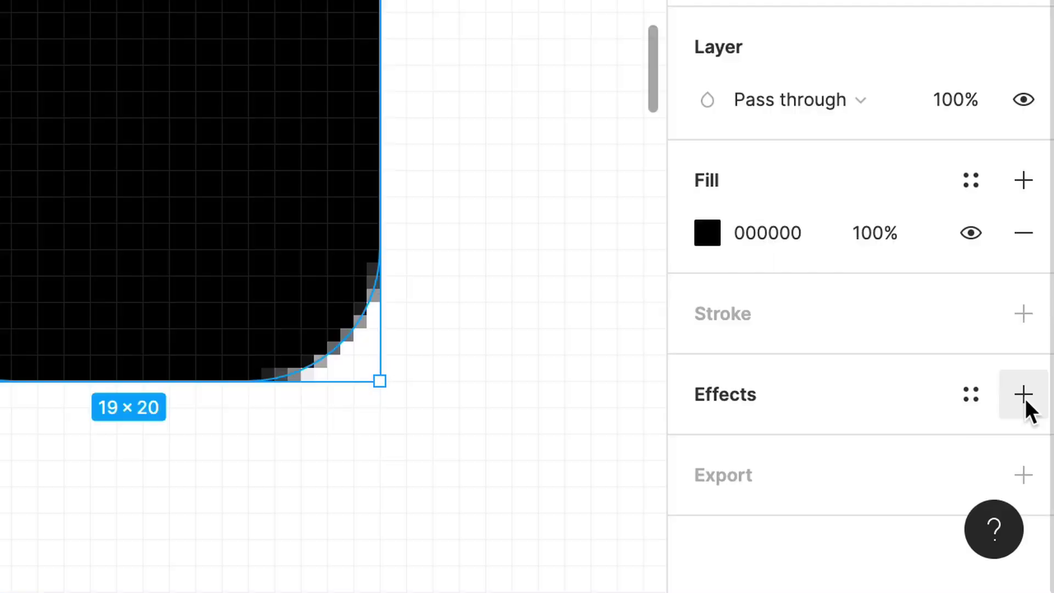
{"action": "left_click", "coordinate": [1023, 393]}
{"action": "left_click", "coordinate": [828, 440]}
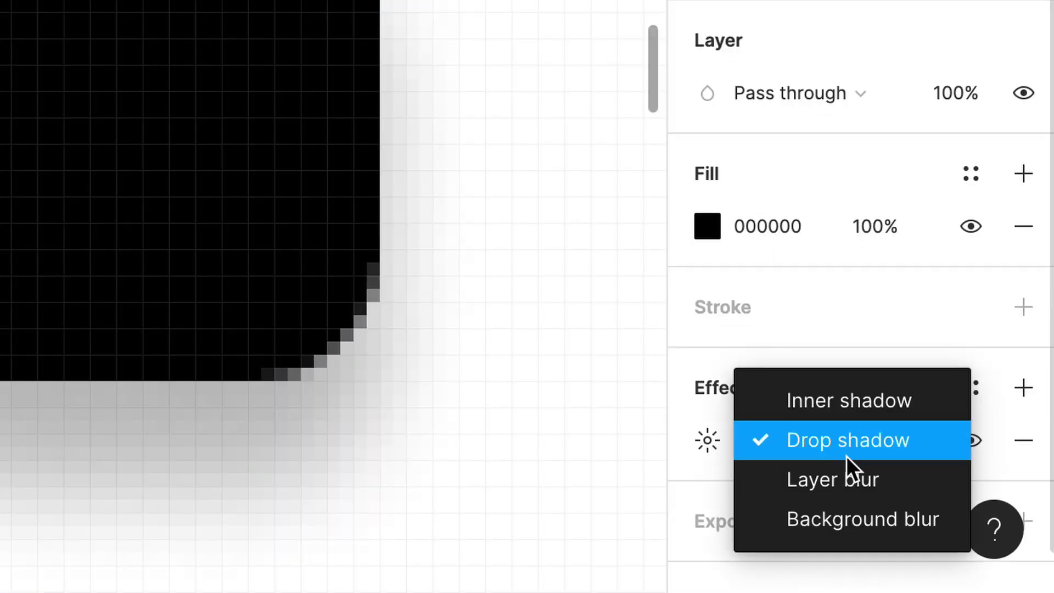
{"action": "left_click", "coordinate": [847, 488]}
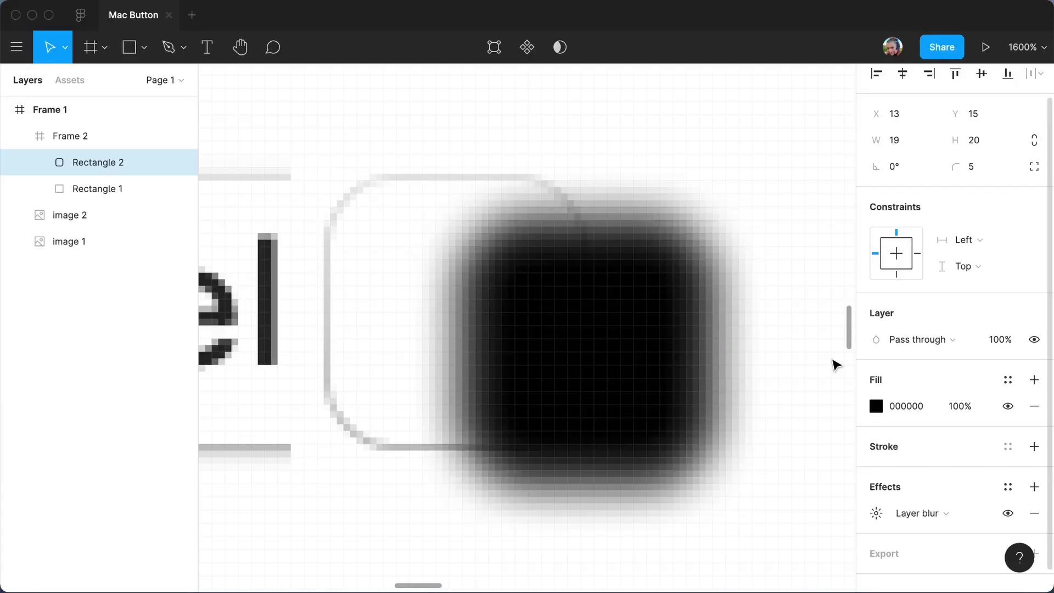
Reorder the layers so the blurred black rectangle sits directly beneath the white rectangle.
{"action": "left_click", "coordinate": [207, 60]}
{"action": "double_click", "coordinate": [174, 107]}
{"action": "left_click_drag", "start_coordinate": [70, 166], "coordinate": [105, 202]}
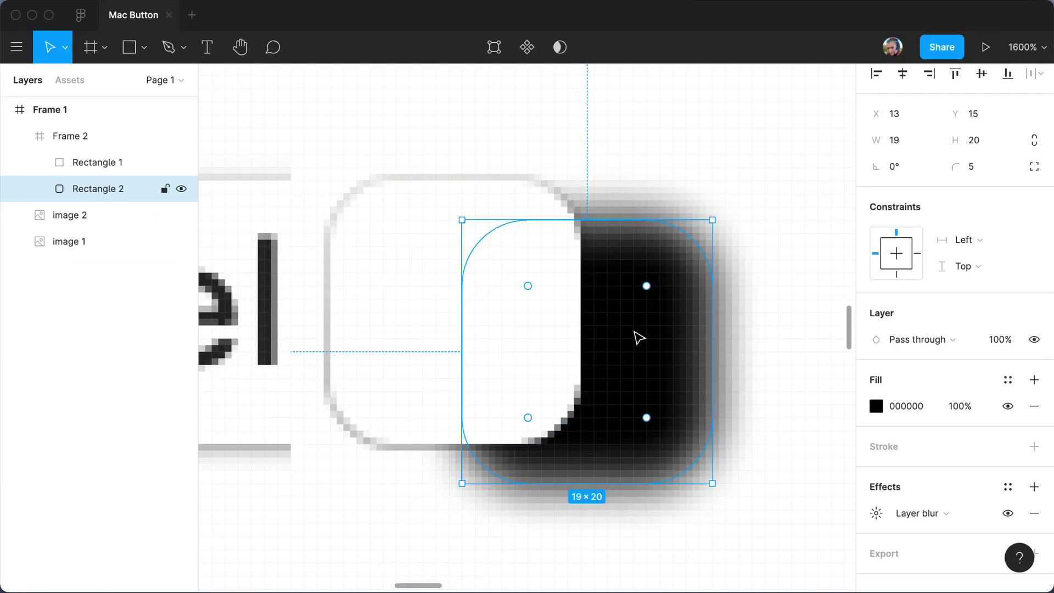
Align the black rectangle behind the white one at X 3, Y 12, and set its layer blur to 2.
{"action": "left_click_drag", "start_coordinate": [633, 332], "coordinate": [510, 306]}
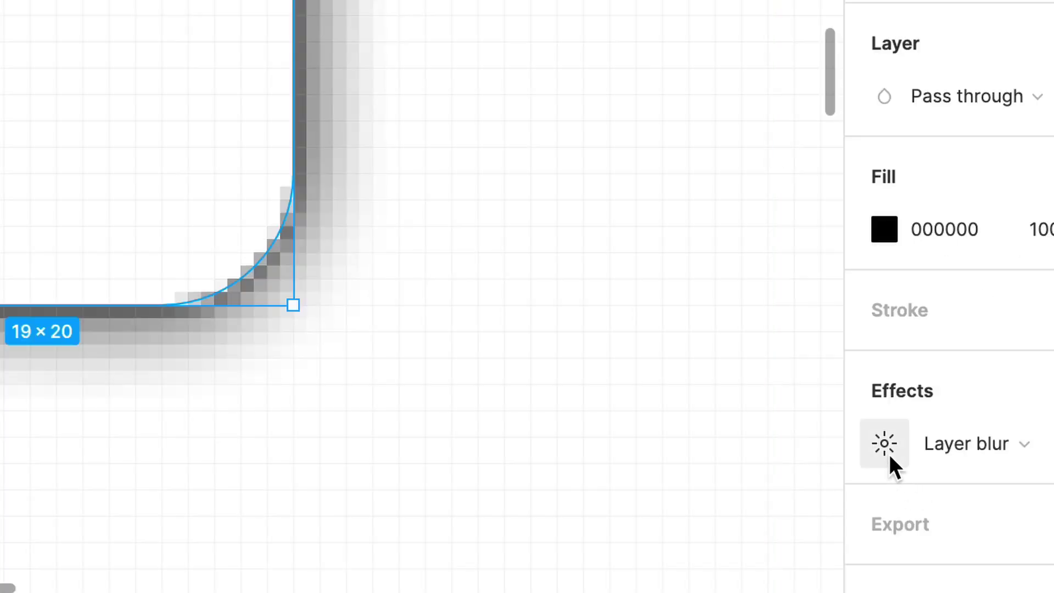
{"action": "left_click", "coordinate": [875, 512]}
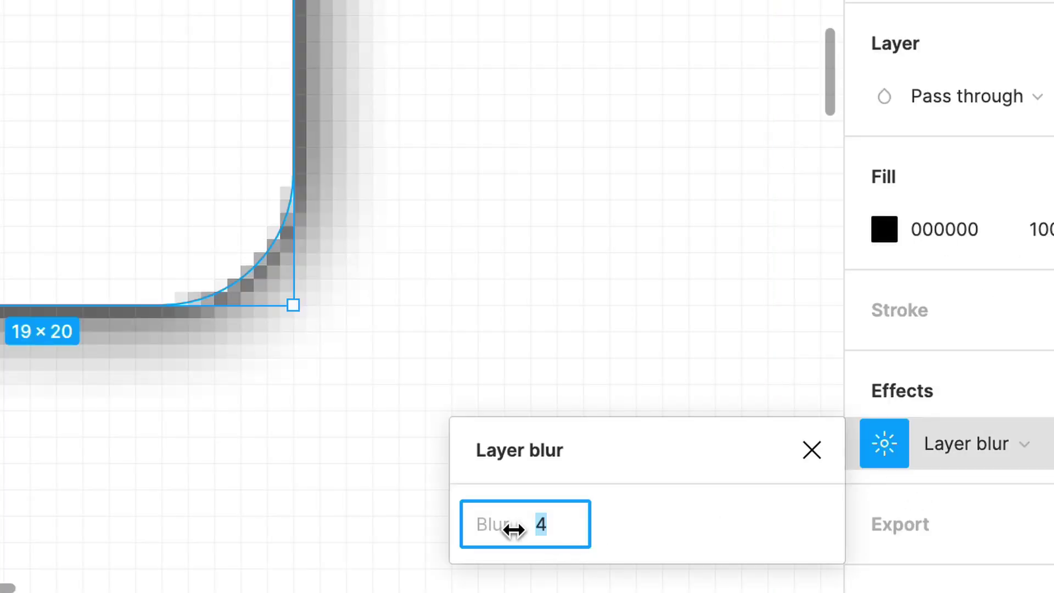
{"action": "type", "text": "2"}
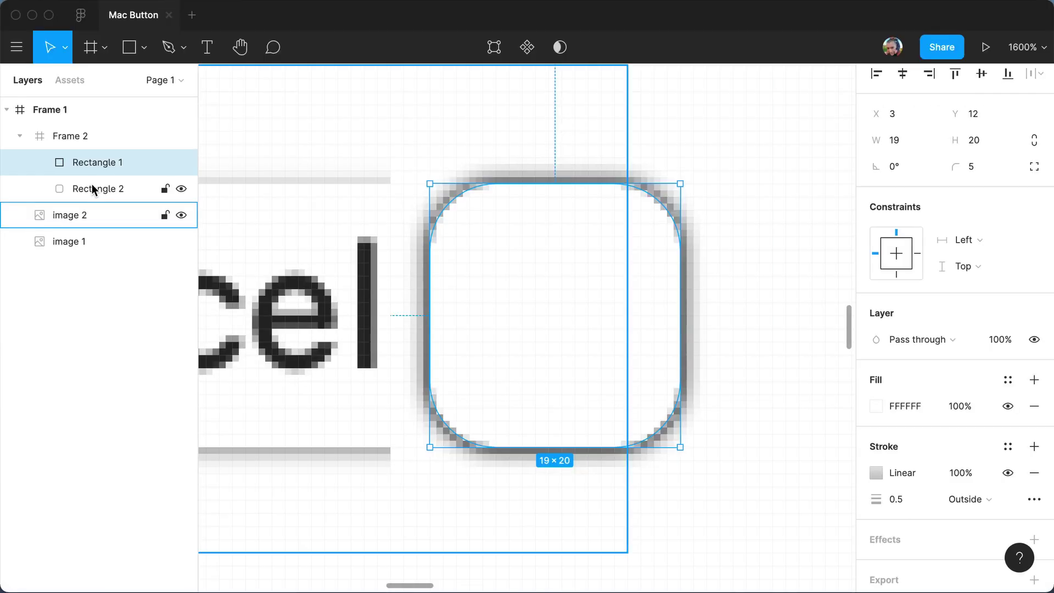
Move both rectangles together over the Cancel button's right end to X -8 and compare their edges with its border.
{"action": "left_click", "coordinate": [92, 186], "text": "shift"}
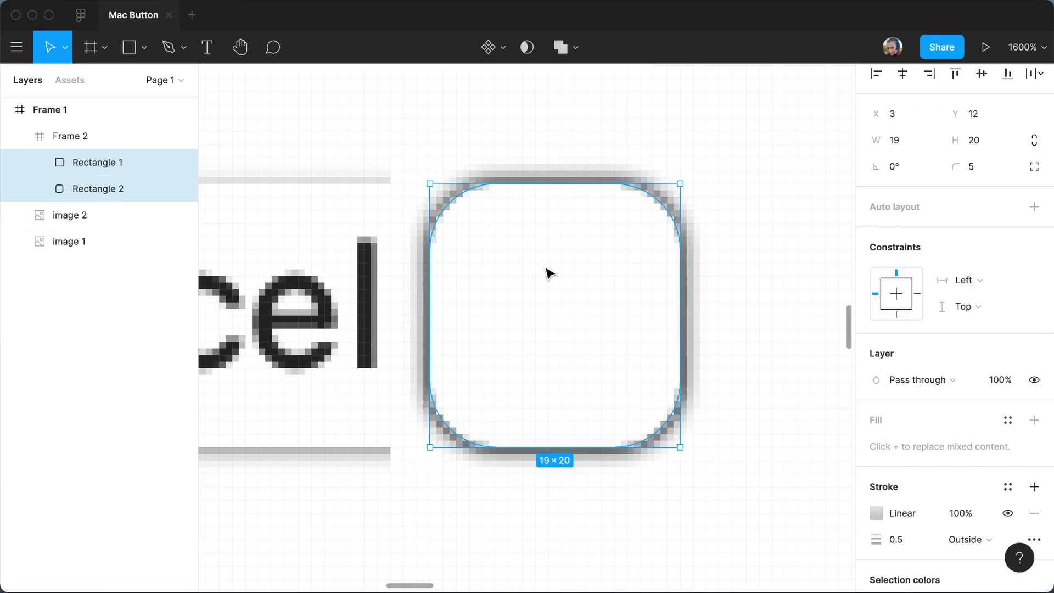
{"action": "left_click_drag", "start_coordinate": [545, 266], "coordinate": [404, 265]}
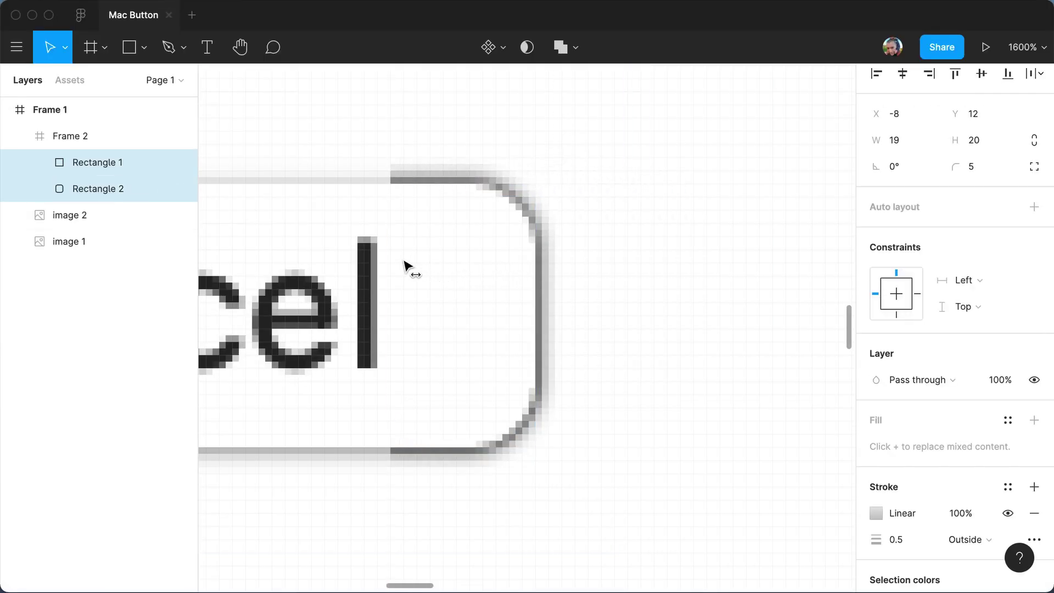
{"action": "left_click", "coordinate": [273, 106]}
{"action": "left_click_drag", "start_coordinate": [316, 136], "coordinate": [454, 163]}
{"action": "left_click_drag", "start_coordinate": [454, 163], "coordinate": [476, 147]}
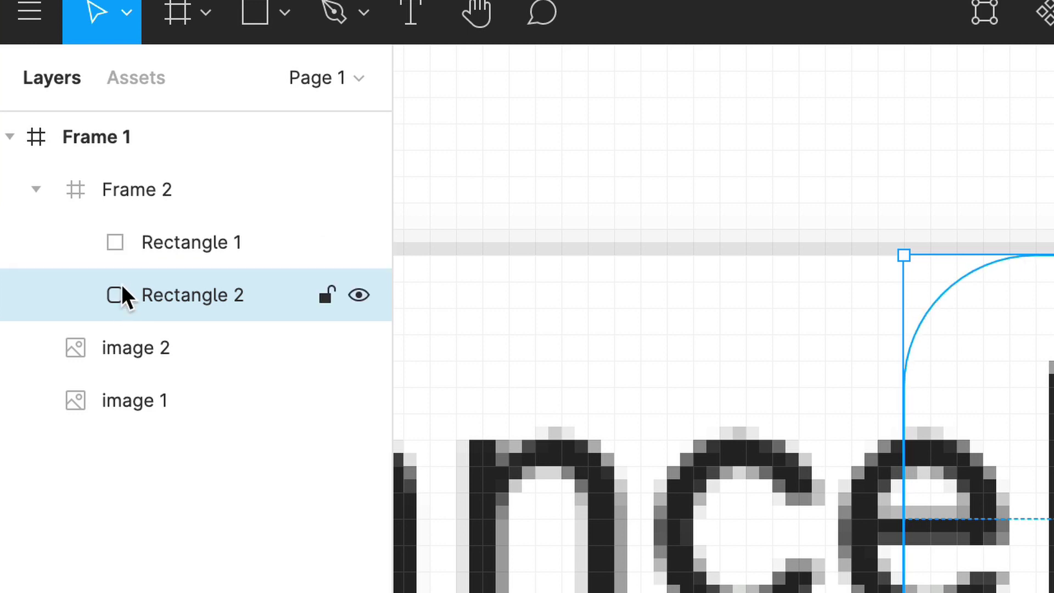
Rename the white rectangle's layer to "fill" and select the blurred rectangle's layer beneath it.
{"action": "left_click", "coordinate": [184, 246]}
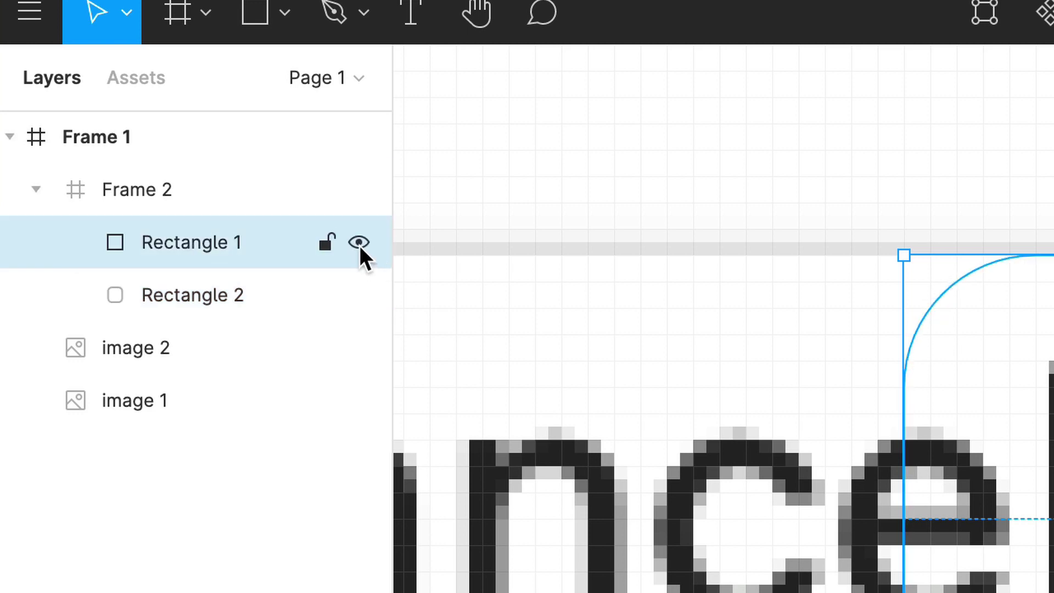
{"action": "double_click", "coordinate": [159, 252]}
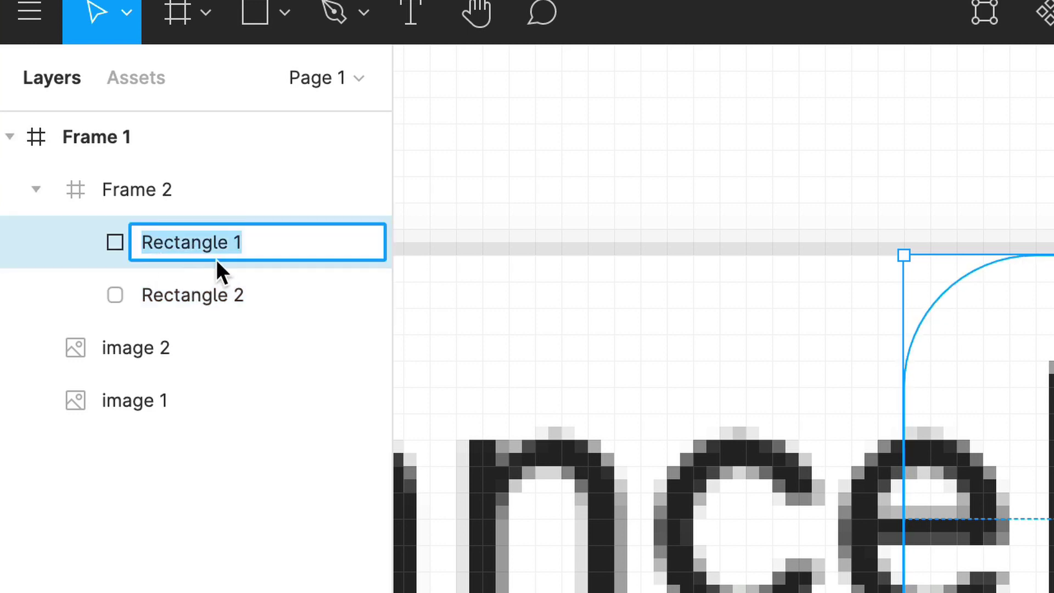
{"action": "type", "text": "top"}
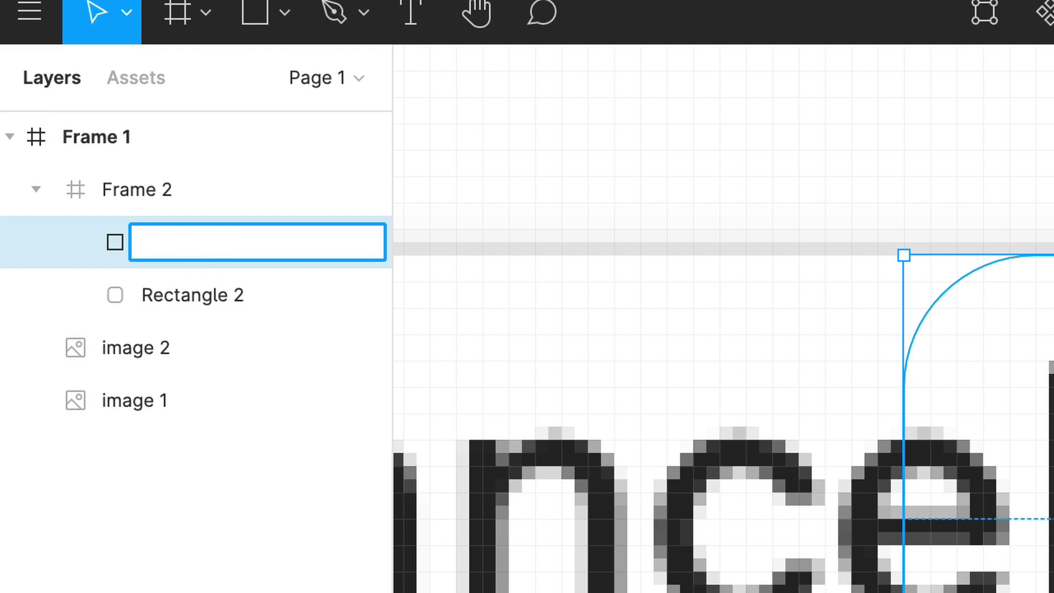
{"action": "key", "text": "Return"}
{"action": "left_click", "coordinate": [209, 291]}
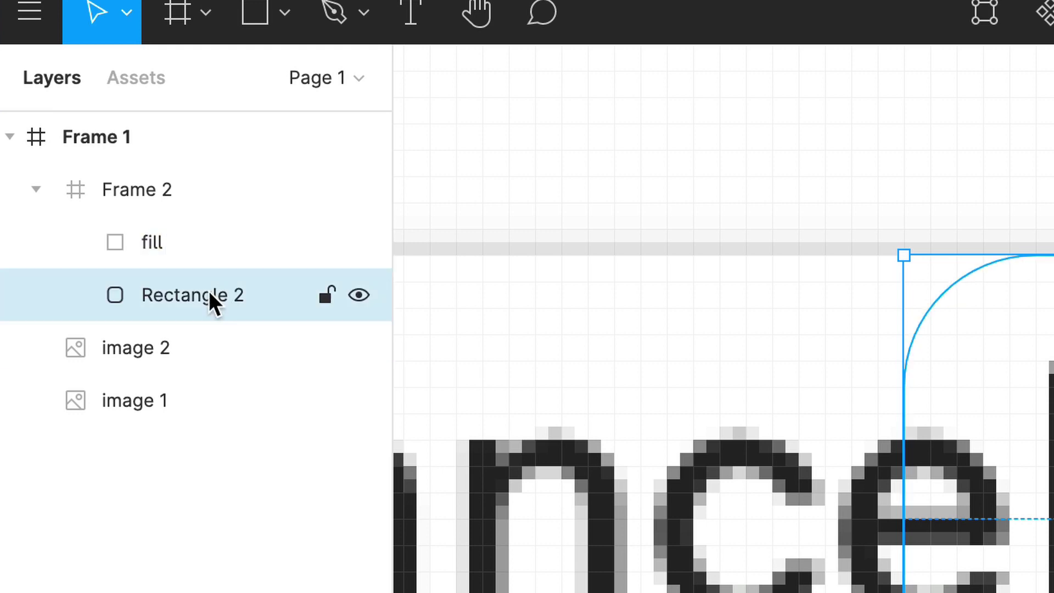
Rename the blurred rectangle's layer to "shadow" and select it again.
{"action": "double_click", "coordinate": [208, 290]}
{"action": "type", "text": "shadow"}
{"action": "key", "text": "Return"}
{"action": "left_click", "coordinate": [220, 347]}
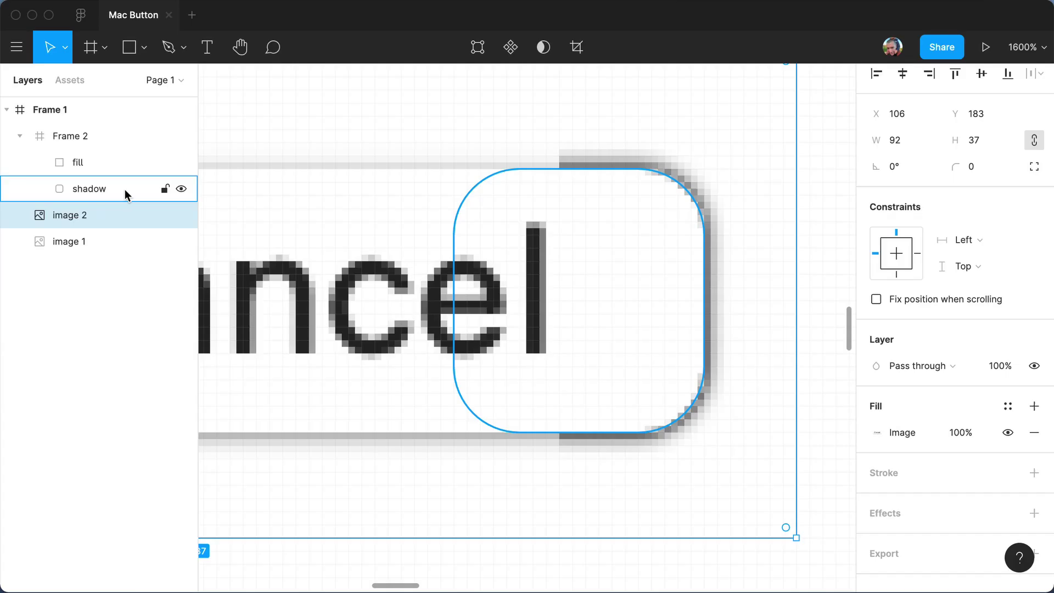
{"action": "left_click", "coordinate": [121, 192]}
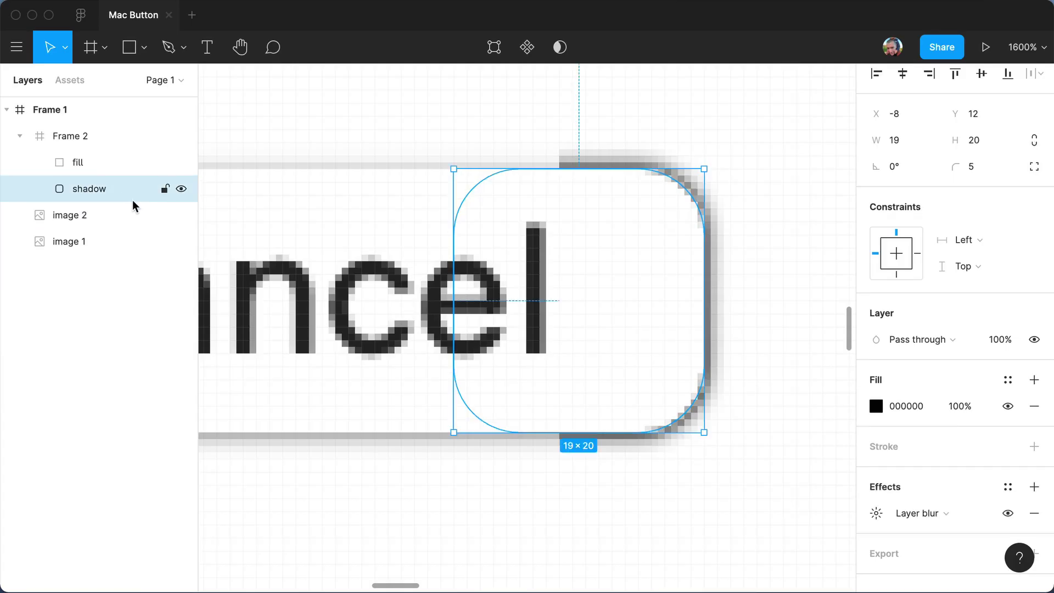
Change the shadow's fill to a linear black gradient and reduce its top stop's opacity to 24%, sampling the border for comparison.
{"action": "left_click", "coordinate": [876, 406]}
{"action": "left_click", "coordinate": [683, 164]}
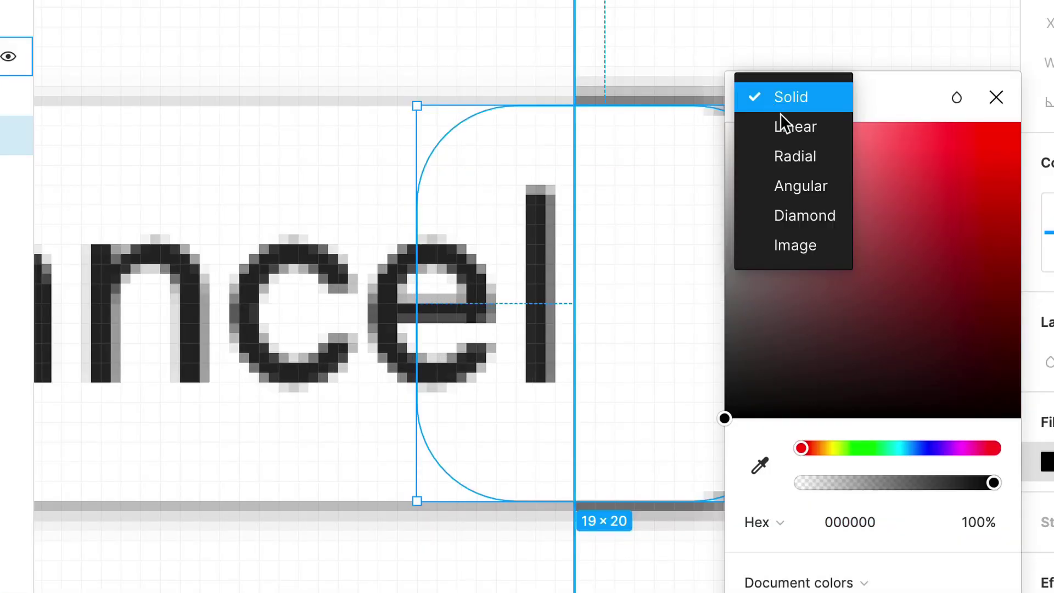
{"action": "left_click", "coordinate": [705, 184]}
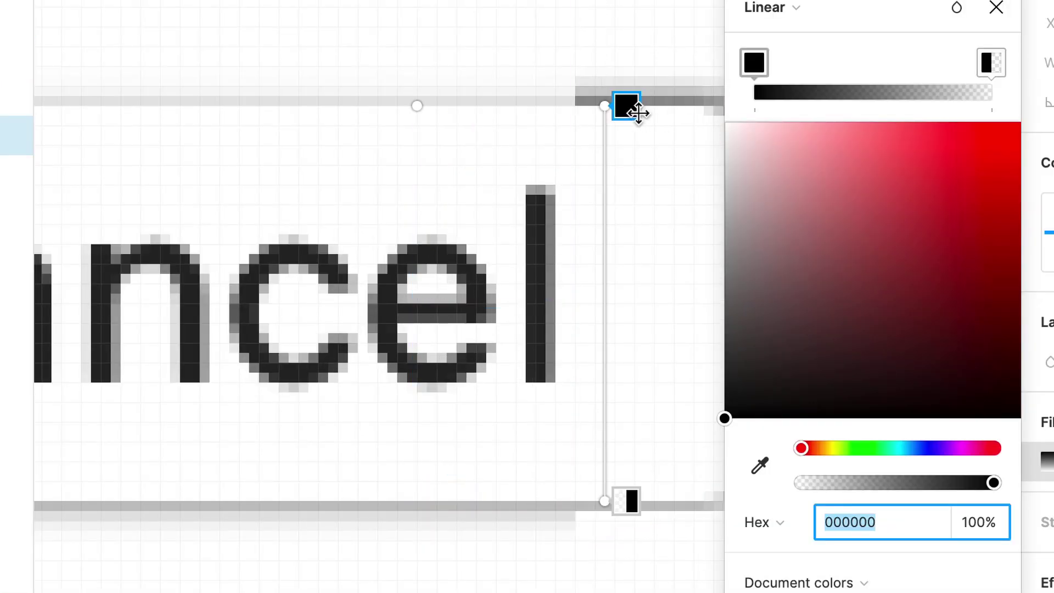
{"action": "left_click", "coordinate": [638, 113]}
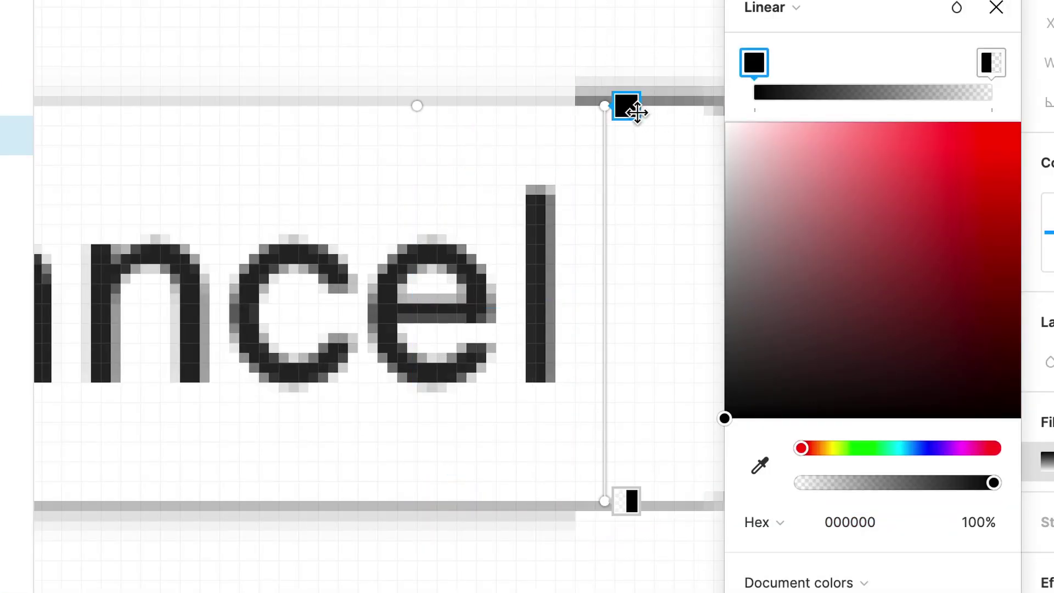
{"action": "mouse_move", "coordinate": [833, 482]}
{"action": "left_mouse_down"}
{"action": "mouse_move", "coordinate": [862, 483]}
{"action": "mouse_move", "coordinate": [849, 485]}
{"action": "left_mouse_up"}
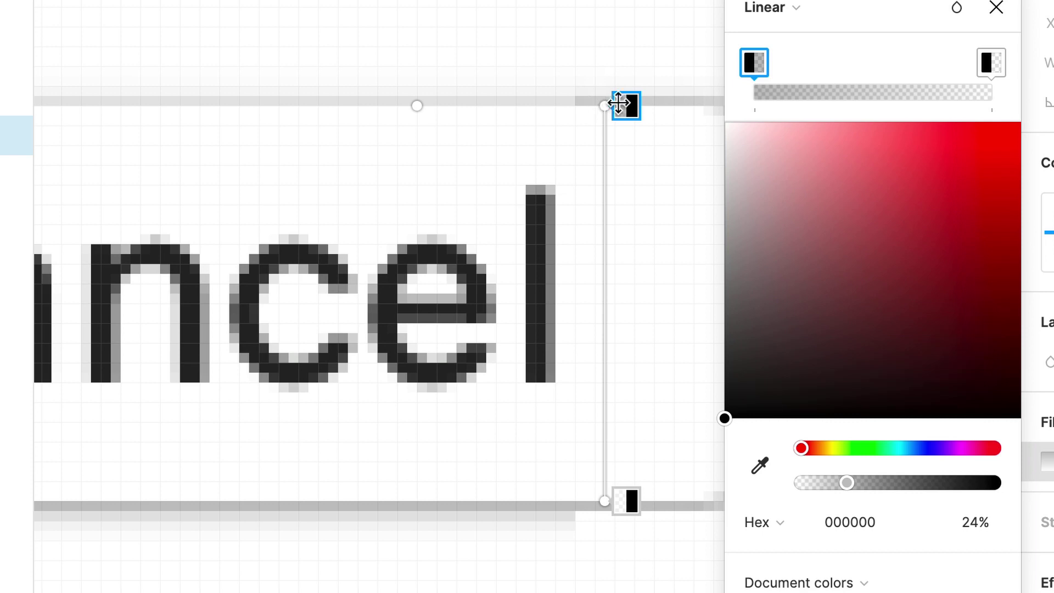
{"action": "key", "text": "i"}
{"action": "left_click_drag", "start_coordinate": [927, 16], "coordinate": [859, 195]}
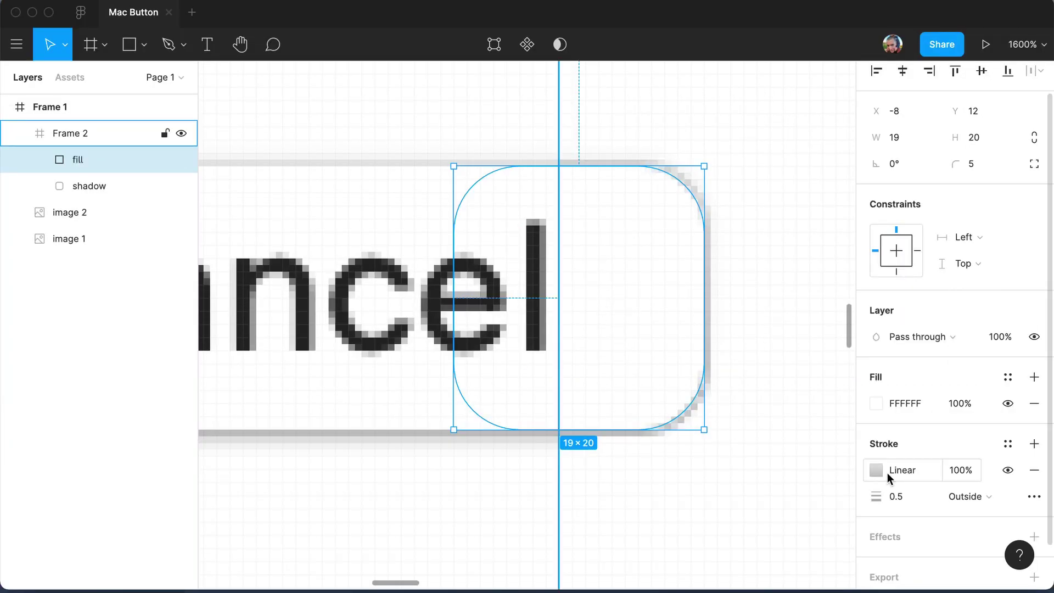
Try a different opacity on the bottom stop of the fill rectangle's stroke gradient, and undo the change.
{"action": "left_click", "coordinate": [877, 471]}
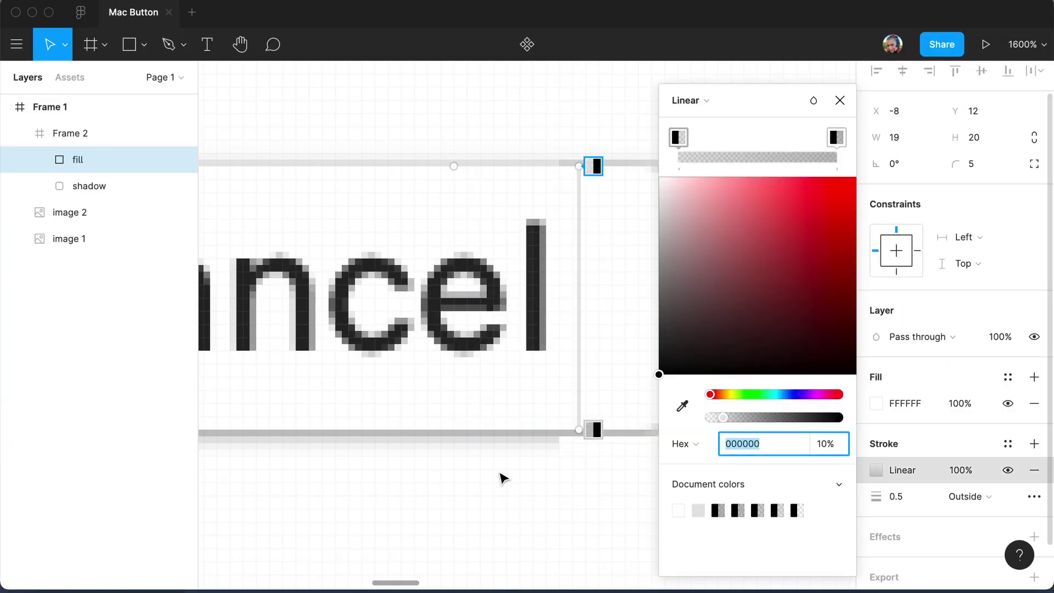
{"action": "left_click", "coordinate": [591, 430]}
{"action": "left_click_drag", "start_coordinate": [740, 129], "coordinate": [728, 253]}
{"action": "left_click_drag", "start_coordinate": [742, 546], "coordinate": [777, 553]}
{"action": "key", "text": "super+z"}
{"action": "key", "text": "Escape"}
{"action": "key", "text": "Escape"}
{"action": "left_click", "coordinate": [529, 523]}
{"action": "left_click", "coordinate": [79, 161]}
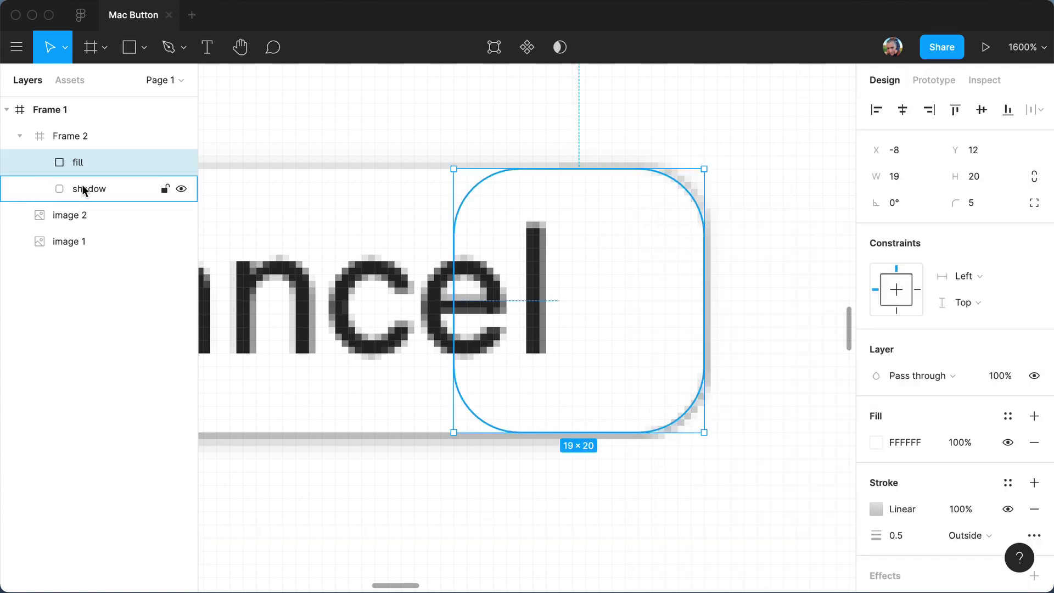
Raise the opacity of the shadow gradient's bottom stop to 55%, sampling the border colors for comparison.
{"action": "left_click", "coordinate": [80, 188]}
{"action": "left_click", "coordinate": [867, 443]}
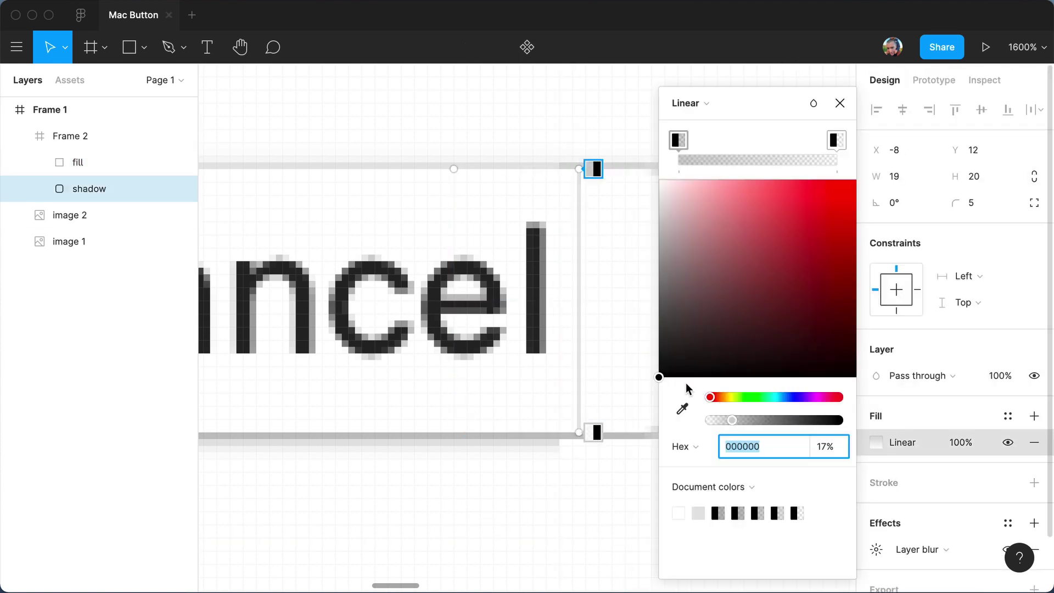
{"action": "mouse_move", "coordinate": [765, 420]}
{"action": "left_mouse_down"}
{"action": "mouse_move", "coordinate": [802, 429]}
{"action": "mouse_move", "coordinate": [732, 422]}
{"action": "mouse_move", "coordinate": [767, 429]}
{"action": "left_mouse_up"}
{"action": "left_click", "coordinate": [599, 436]}
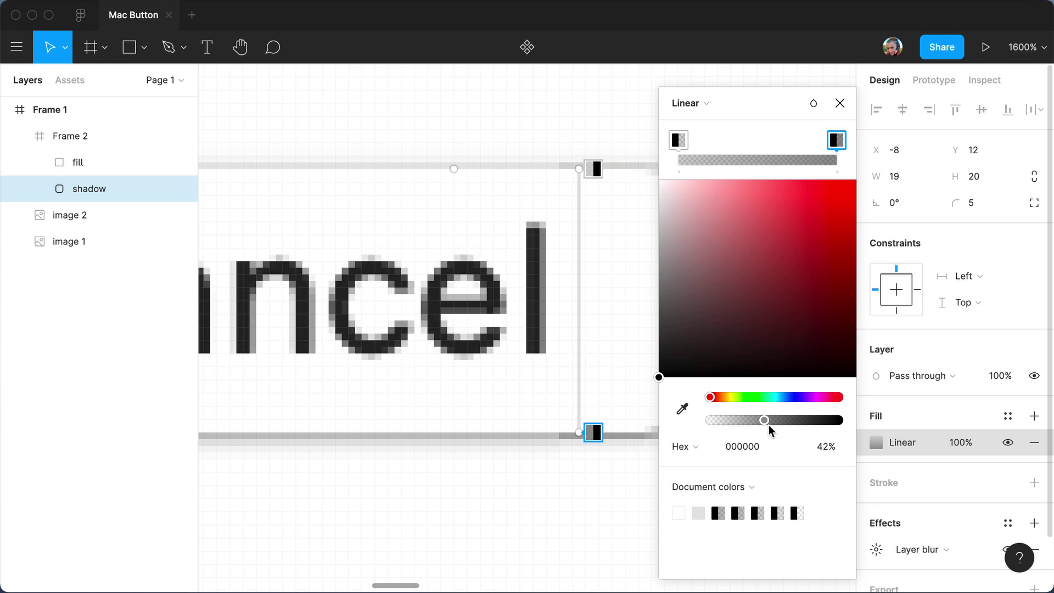
{"action": "key", "text": "i"}
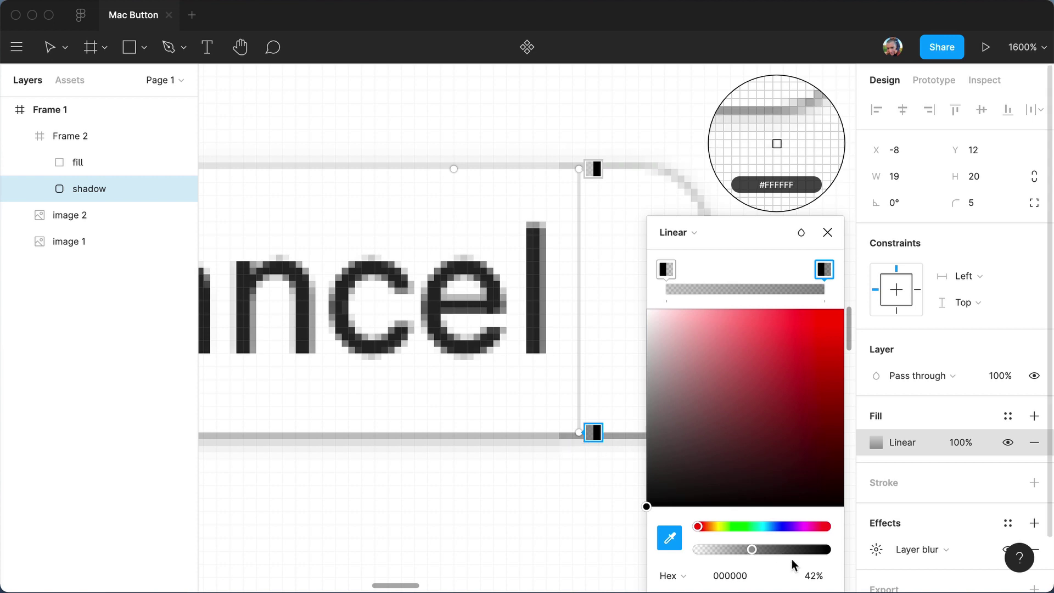
{"action": "left_click", "coordinate": [811, 576]}
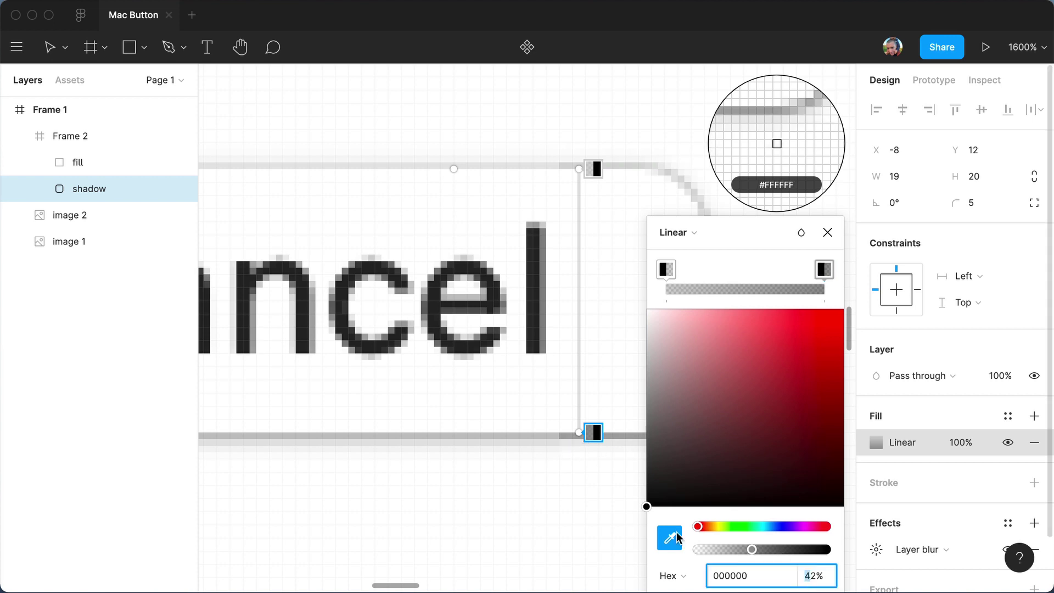
{"action": "key", "text": "Down"}
{"action": "key", "text": "Down"}
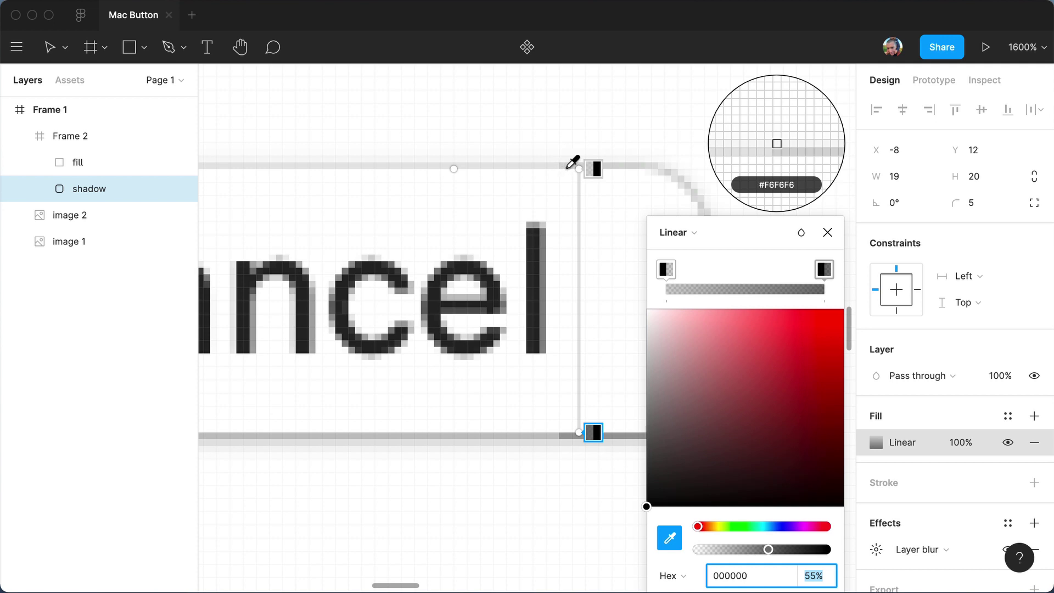
Set the opacity of the shadow gradient's top stop to 16%, sampling both sides of the top border for comparison.
{"action": "left_click", "coordinate": [593, 169]}
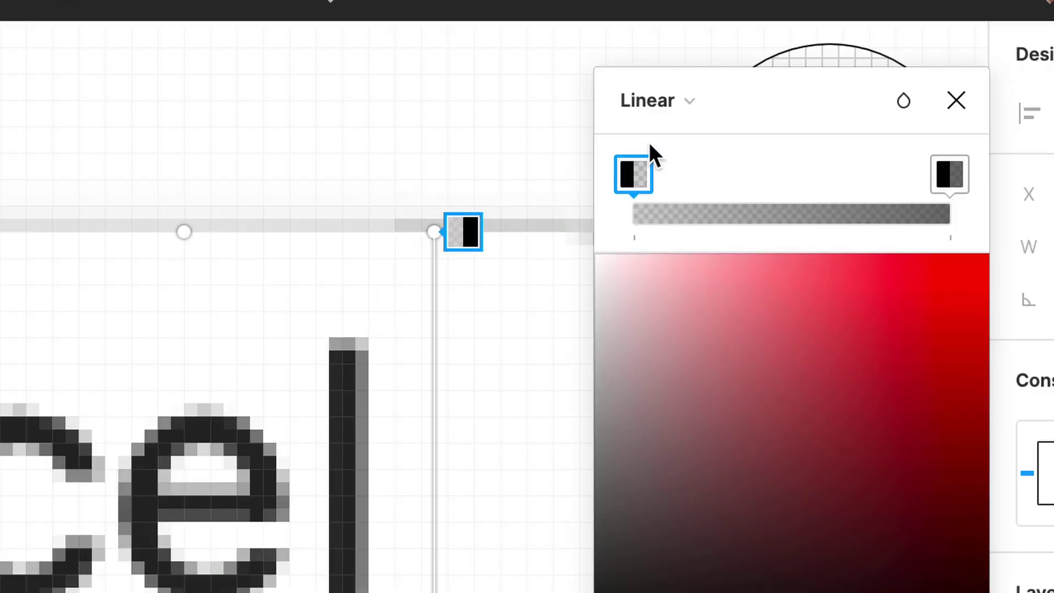
{"action": "left_click", "coordinate": [687, 103]}
{"action": "left_click", "coordinate": [790, 126]}
{"action": "left_click_drag", "start_coordinate": [792, 122], "coordinate": [787, 347]}
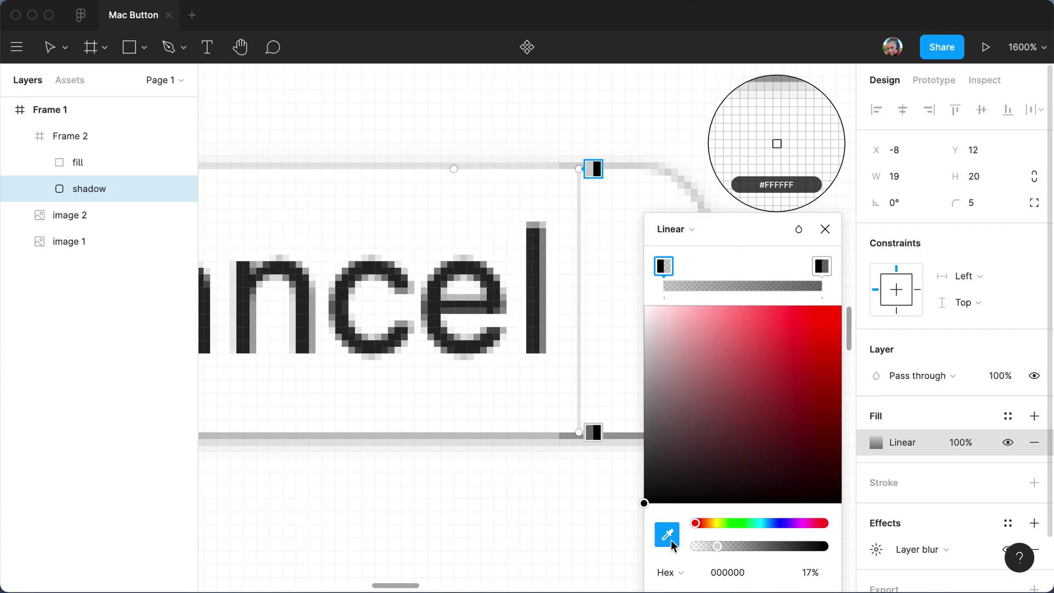
{"action": "left_click", "coordinate": [670, 539]}
{"action": "left_click", "coordinate": [667, 534]}
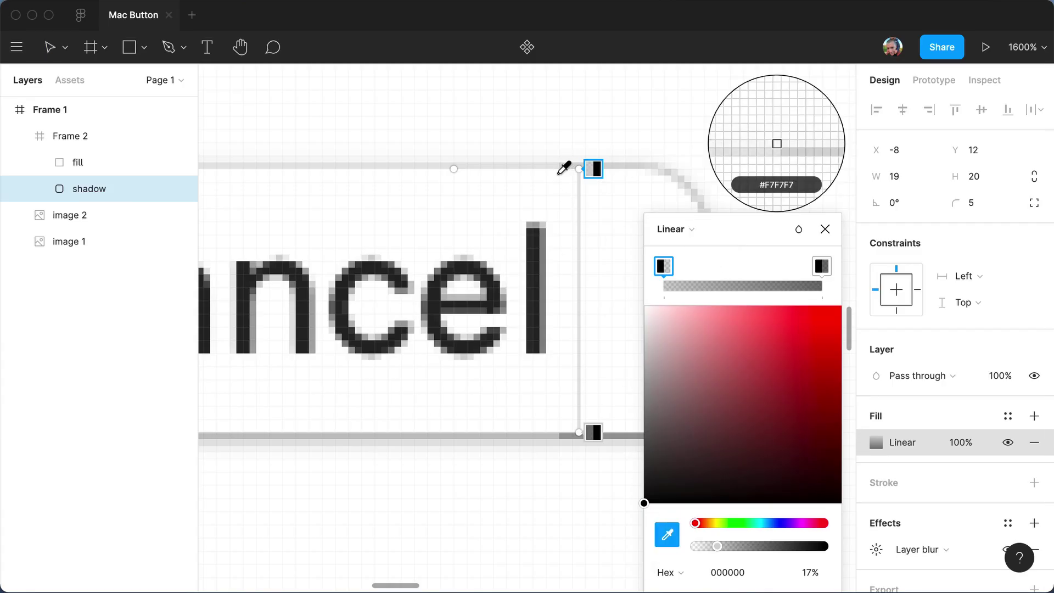
{"action": "left_click", "coordinate": [810, 574]}
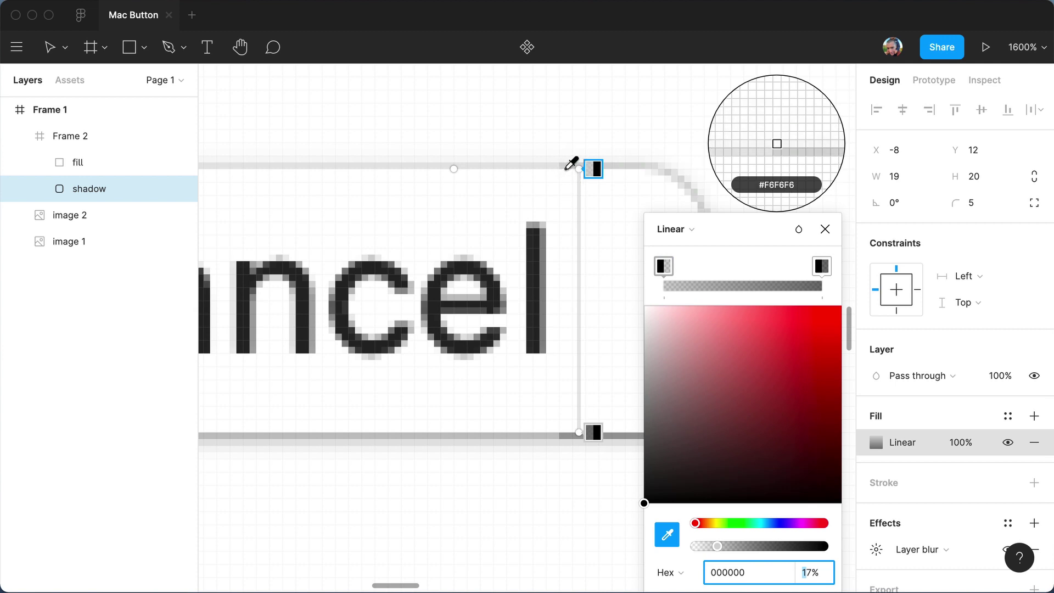
{"action": "key", "text": "Up"}
{"action": "key", "text": "Down"}
{"action": "key", "text": "Down"}
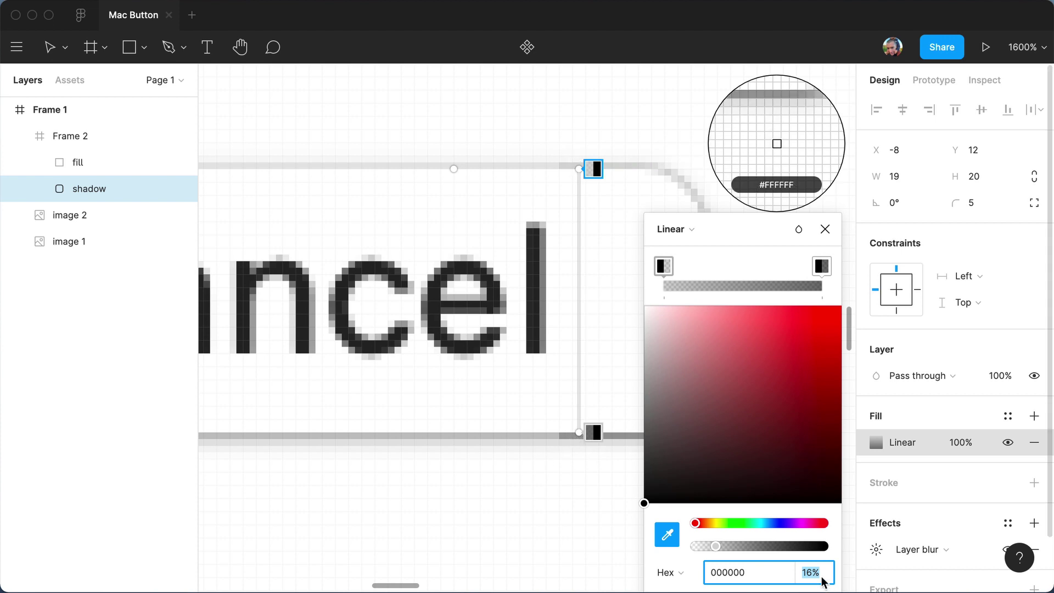
{"action": "key", "text": "Escape"}
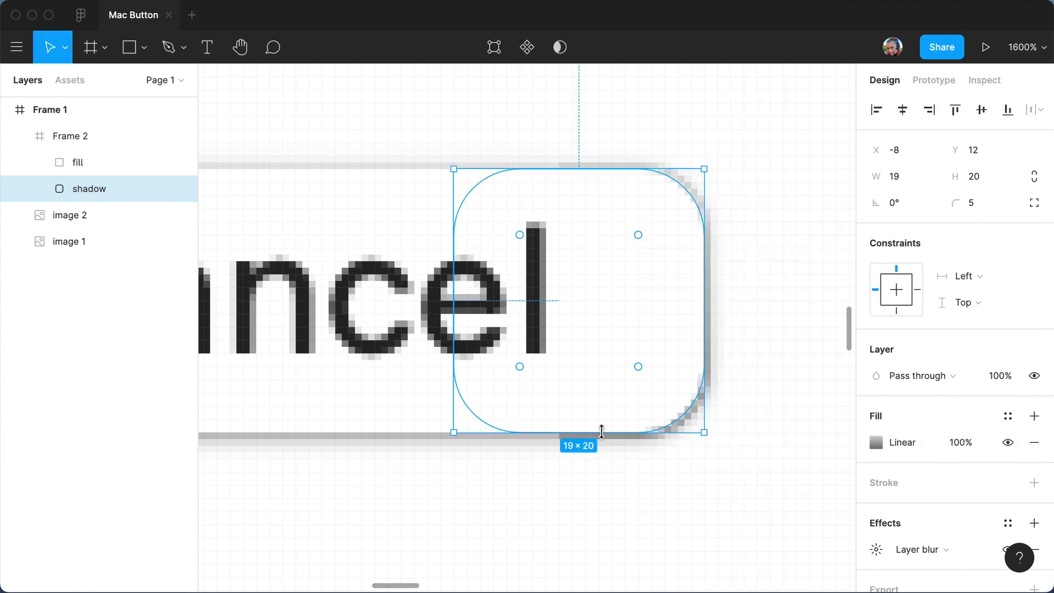
Inspect the shadow gradient's bottom stop and compare the recreated edges with the Cancel button's border.
{"action": "left_click", "coordinate": [876, 442]}
{"action": "left_click", "coordinate": [599, 436]}
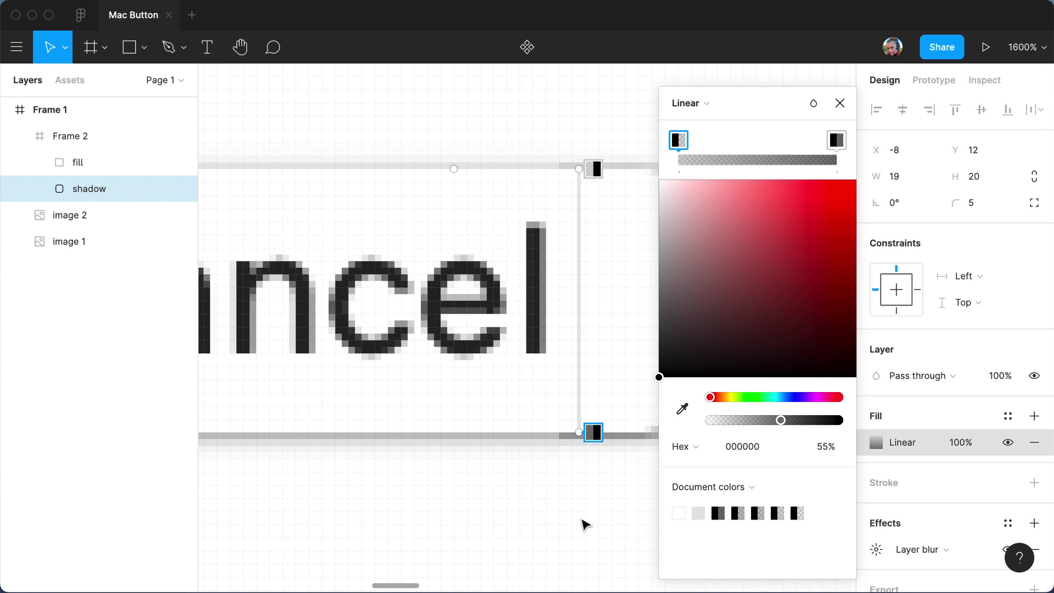
{"action": "left_click", "coordinate": [839, 103]}
{"action": "left_click", "coordinate": [642, 226]}
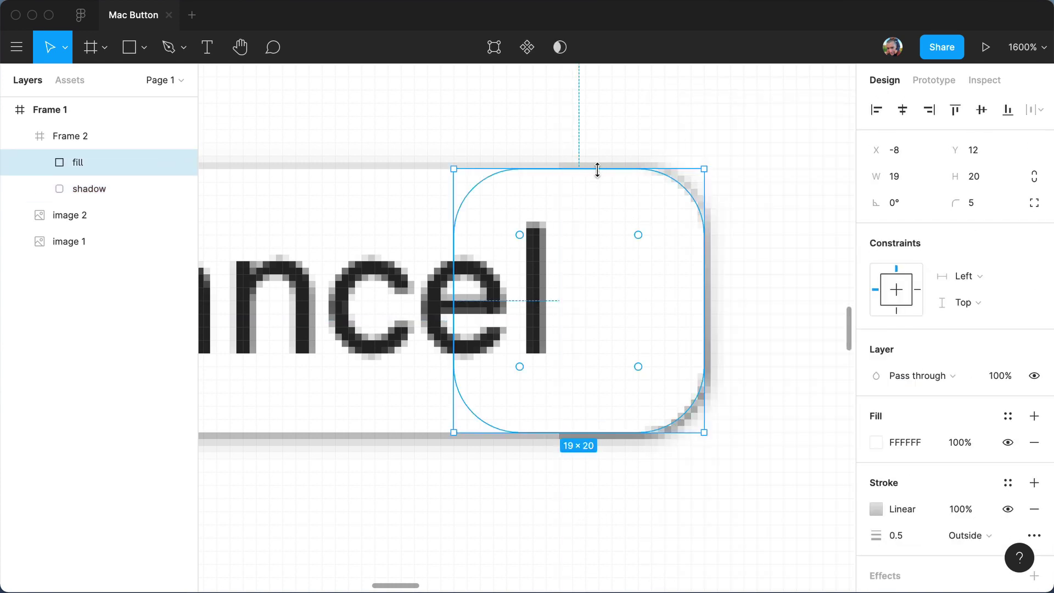
{"action": "left_click", "coordinate": [398, 124]}
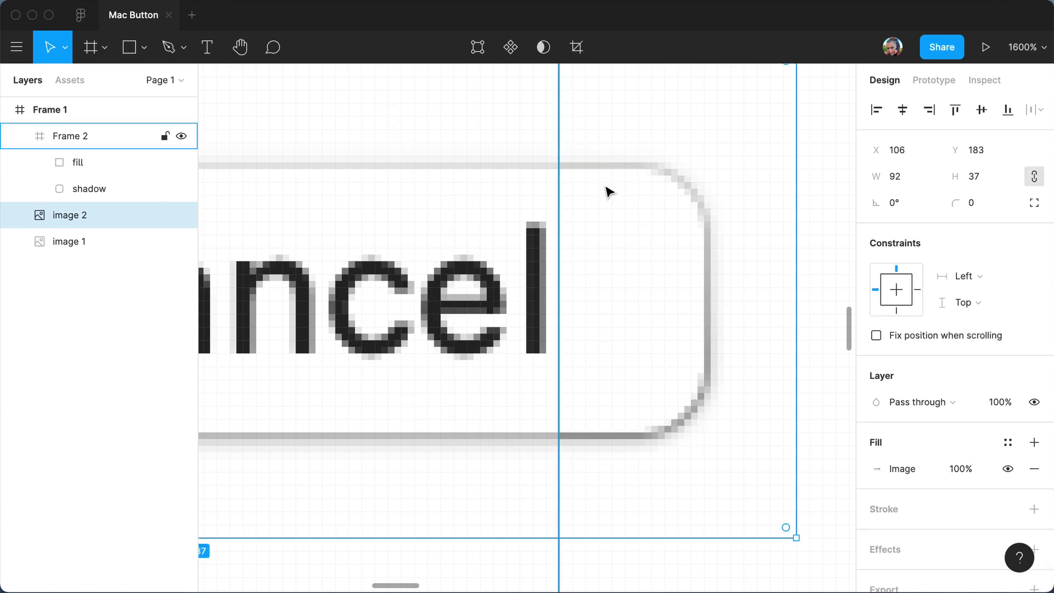
Change the fill rectangle's stroke from a linear gradient to solid black at 4% opacity.
{"action": "left_click", "coordinate": [619, 237]}
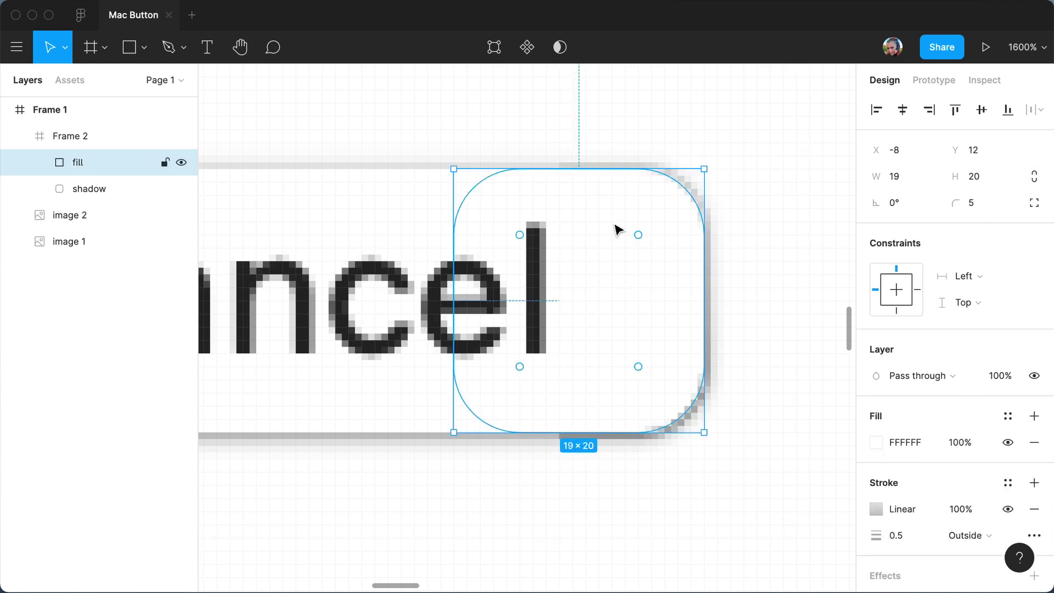
{"action": "left_click", "coordinate": [877, 509]}
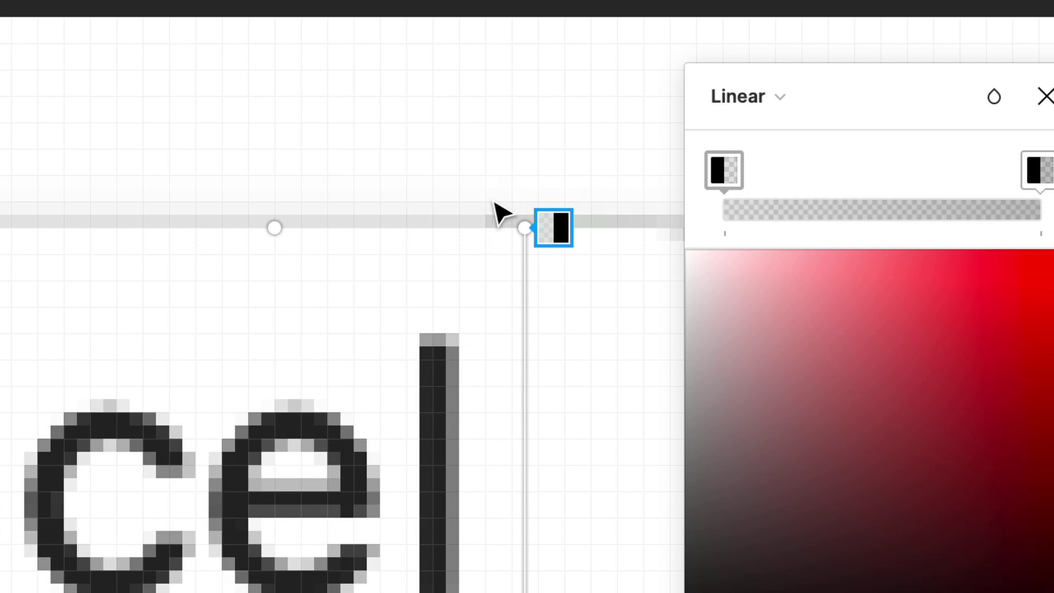
{"action": "left_click", "coordinate": [752, 96]}
{"action": "left_click", "coordinate": [772, 57]}
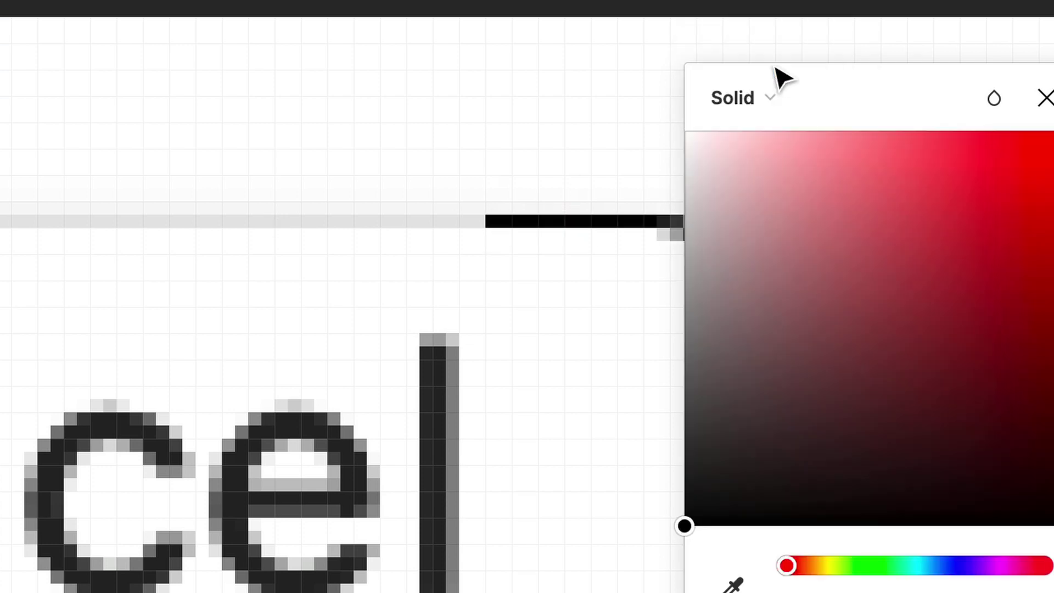
{"action": "left_click_drag", "start_coordinate": [1043, 592], "coordinate": [816, 592]}
{"action": "left_click_drag", "start_coordinate": [724, 384], "coordinate": [712, 385]}
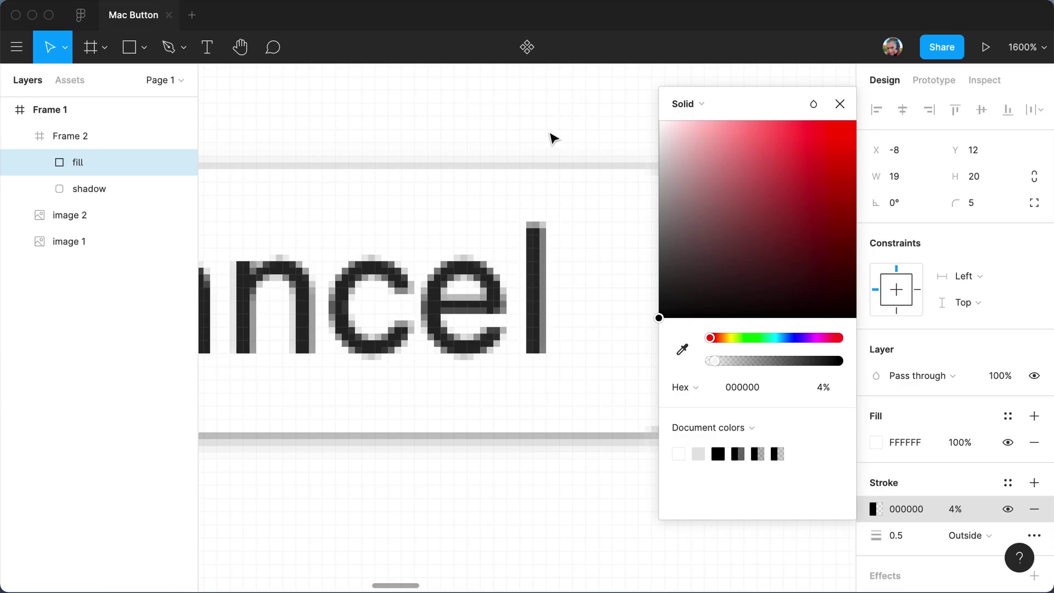
{"action": "left_click", "coordinate": [551, 145]}
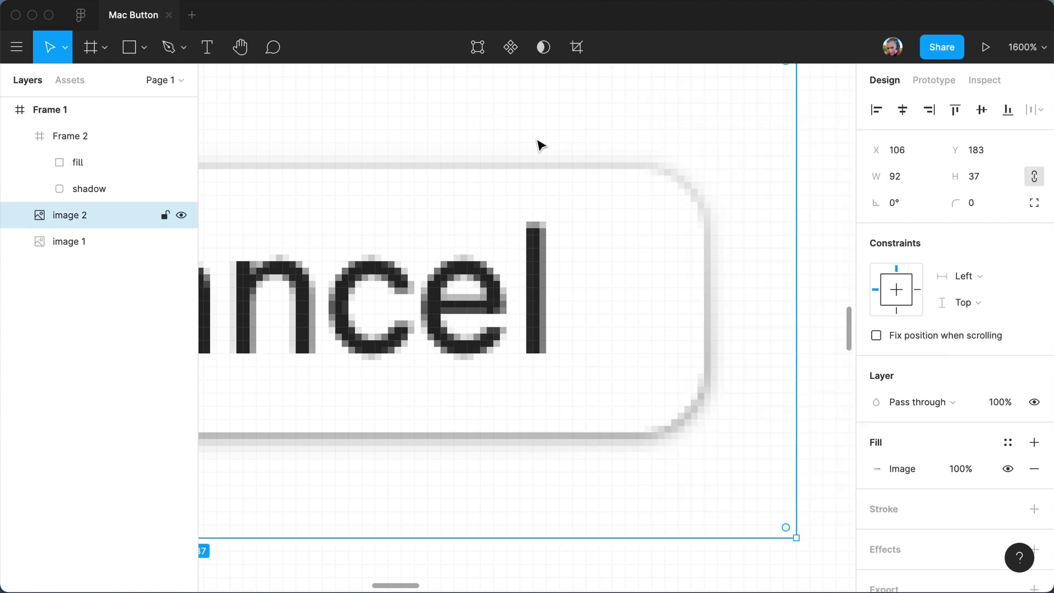
Draw two small gray marker rectangles at Frame 2's left edge, one above the button's top border and one below its bottom border.
{"action": "key", "text": "r"}
{"action": "left_click_drag", "start_coordinate": [562, 133], "coordinate": [593, 107]}
{"action": "left_click", "coordinate": [521, 124]}
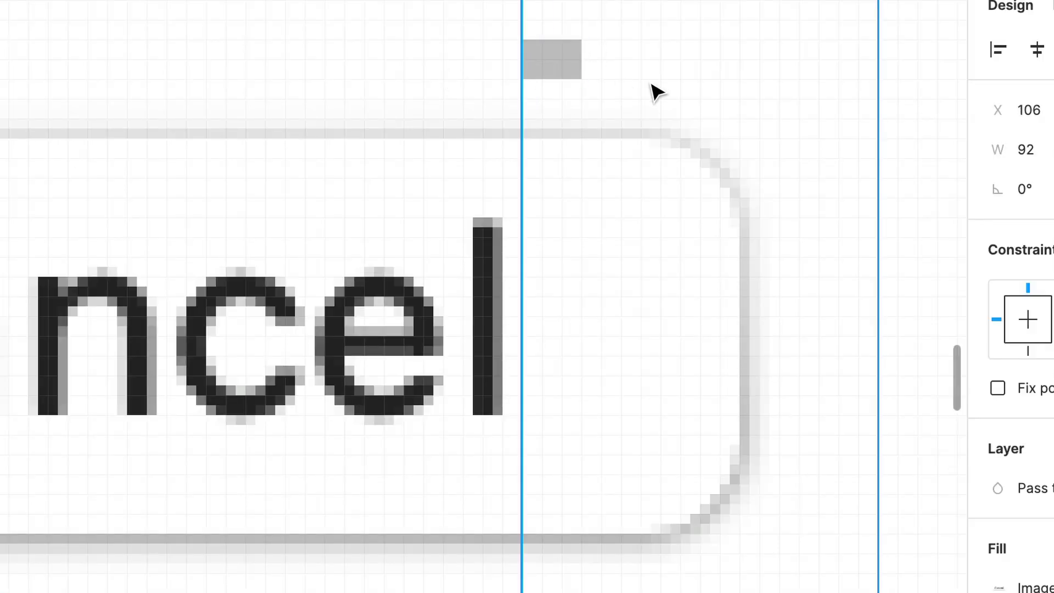
{"action": "left_click", "coordinate": [554, 71]}
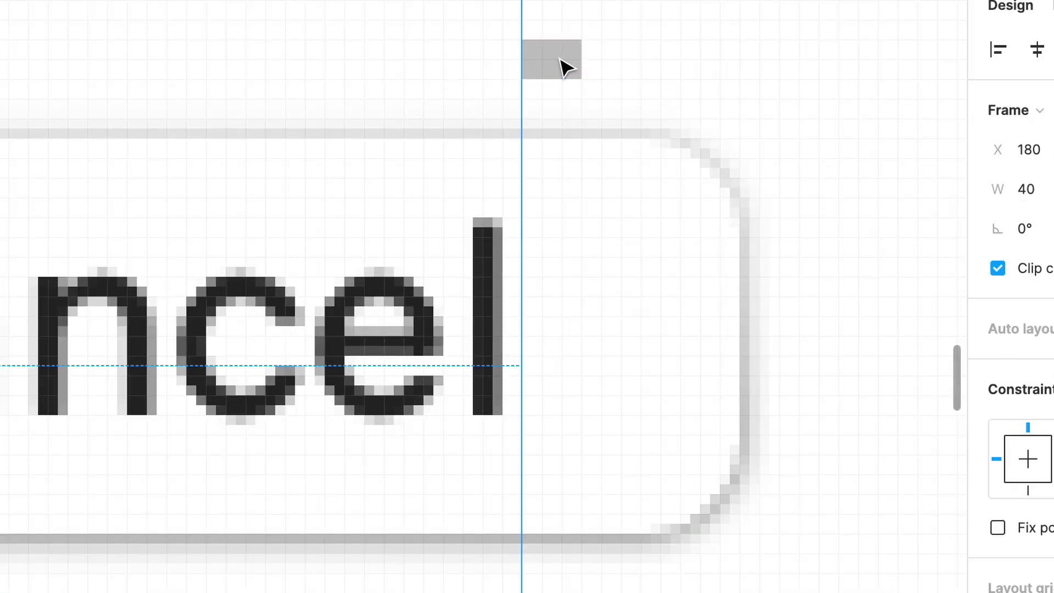
{"action": "left_click", "coordinate": [564, 67]}
{"action": "left_click", "coordinate": [547, 89]}
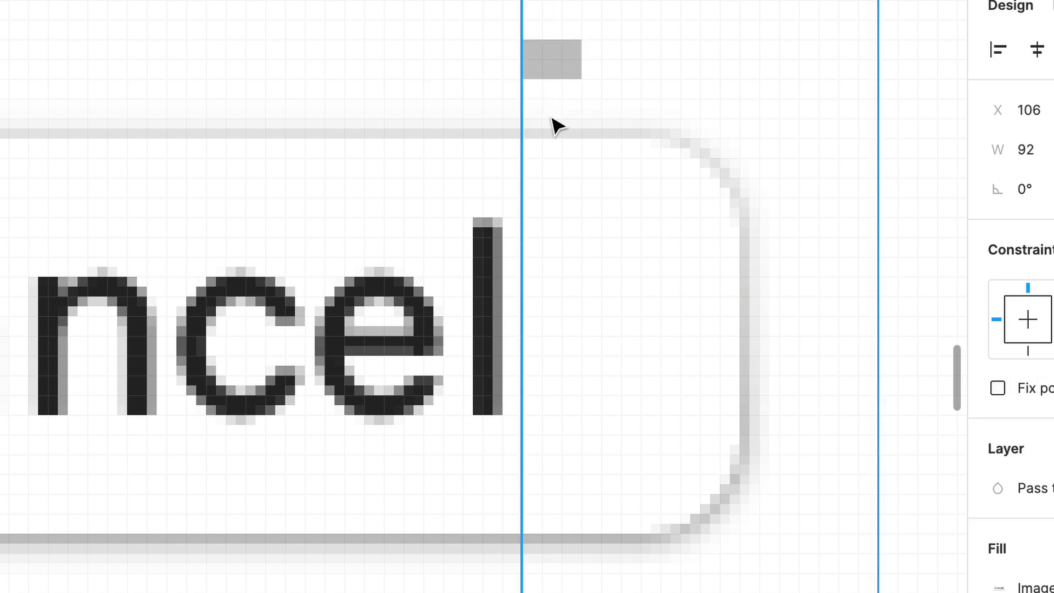
{"action": "key", "text": "i"}
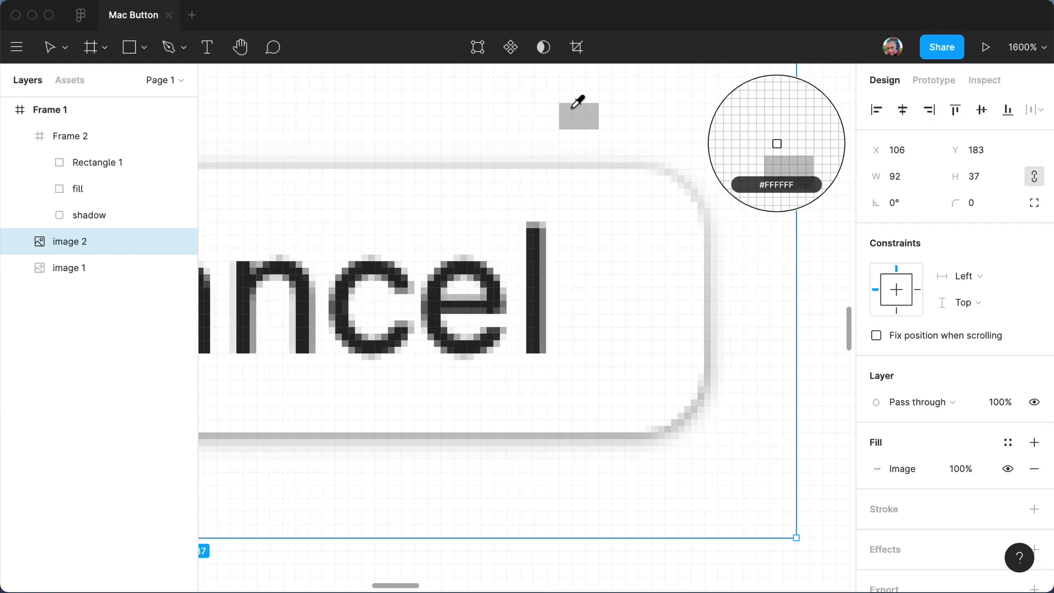
{"action": "key", "text": "Escape"}
{"action": "left_click_drag", "start_coordinate": [545, 64], "coordinate": [592, 470]}
{"action": "left_click", "coordinate": [522, 569]}
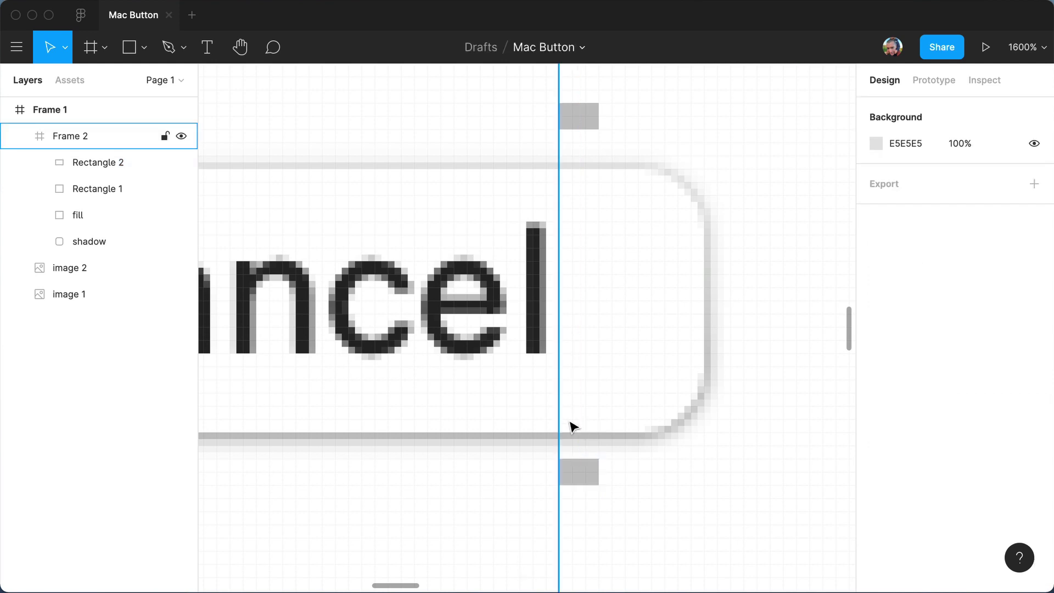
Sample the button's bottom border color where the Cancel screenshot meets the recreated edge.
{"action": "key", "text": "i"}
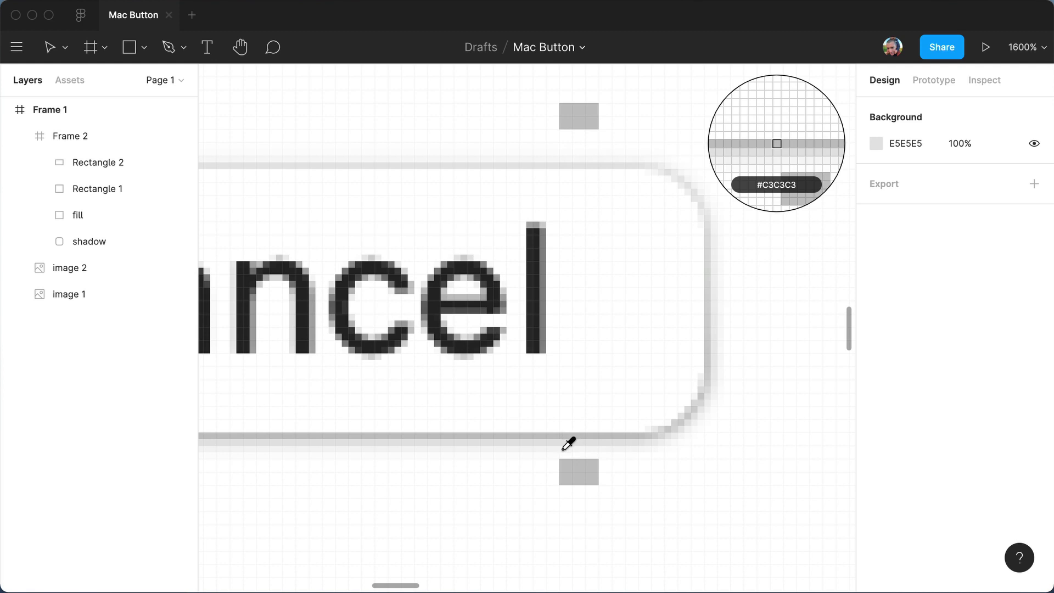
{"action": "key", "text": "z"}
{"action": "left_click", "coordinate": [565, 442]}
{"action": "left_click", "coordinate": [566, 442]}
{"action": "left_click", "coordinate": [566, 442]}
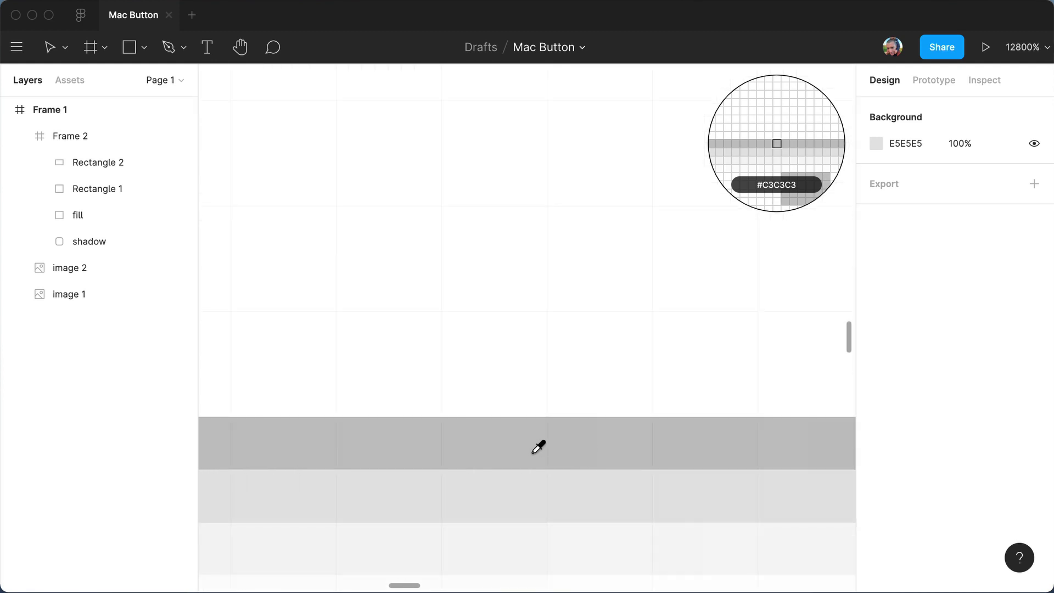
{"action": "key", "text": "Escape"}
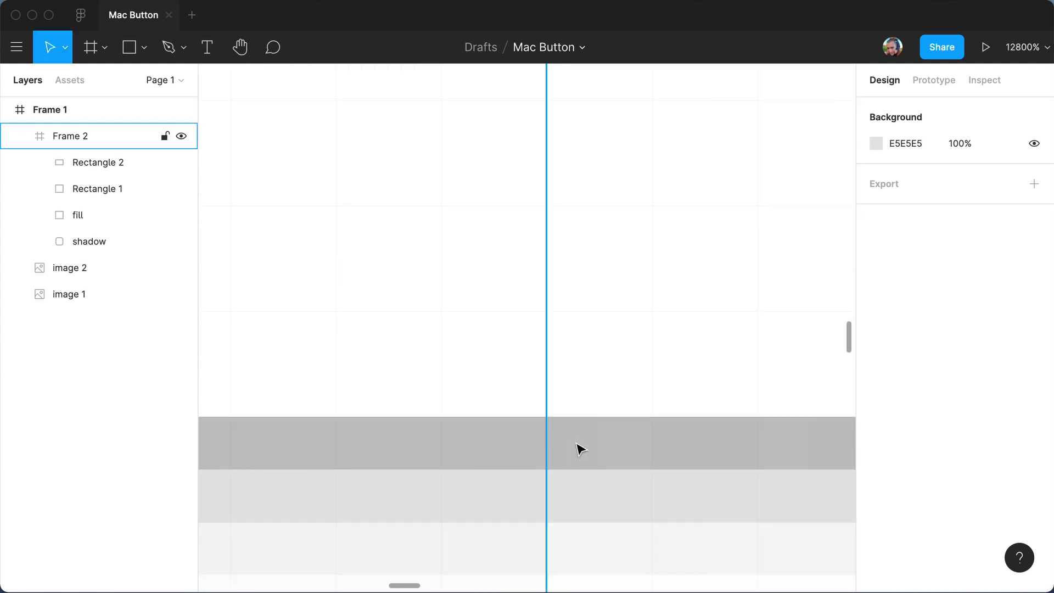
Try the fill rectangle's stroke at 3% opacity, sample the bottom border for comparison, and return it to 4%.
{"action": "left_click", "coordinate": [584, 443], "text": "super"}
{"action": "left_click", "coordinate": [963, 505]}
{"action": "key", "text": "Down"}
{"action": "key", "text": "ctrl+c"}
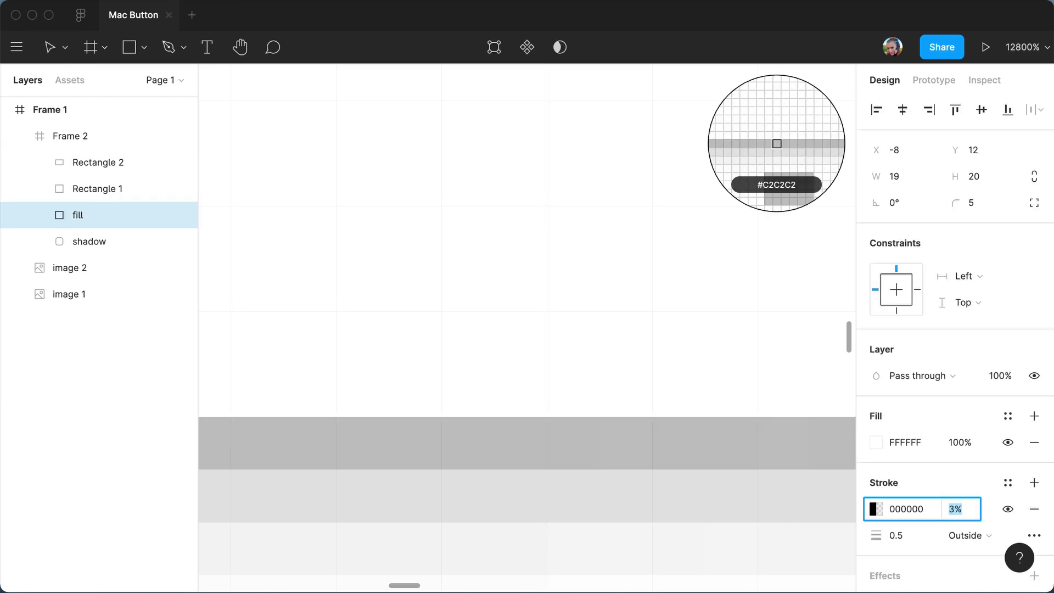
{"action": "key", "text": "Up"}
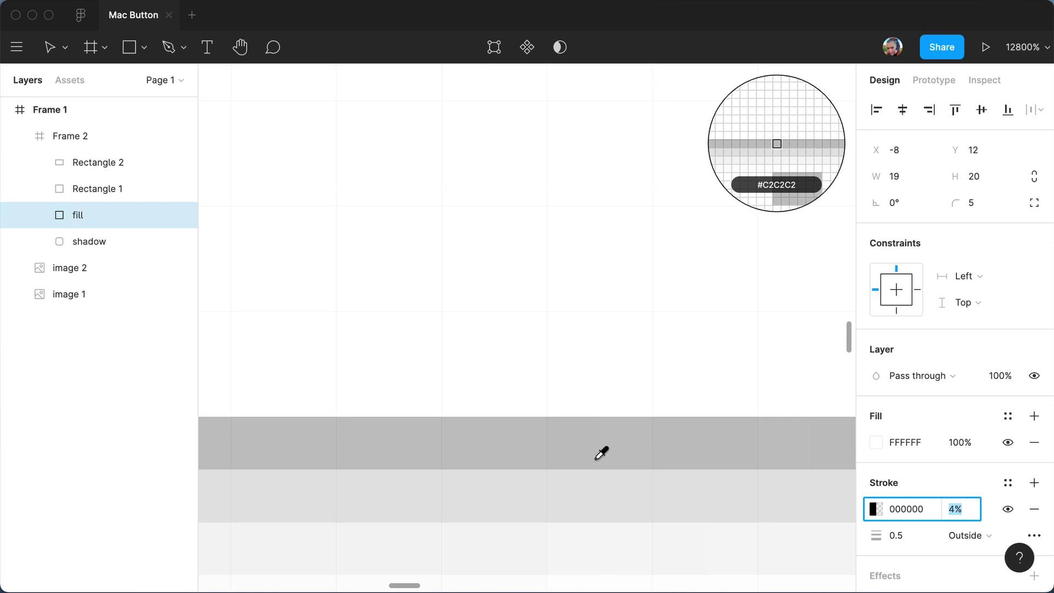
{"action": "key", "text": "Escape"}
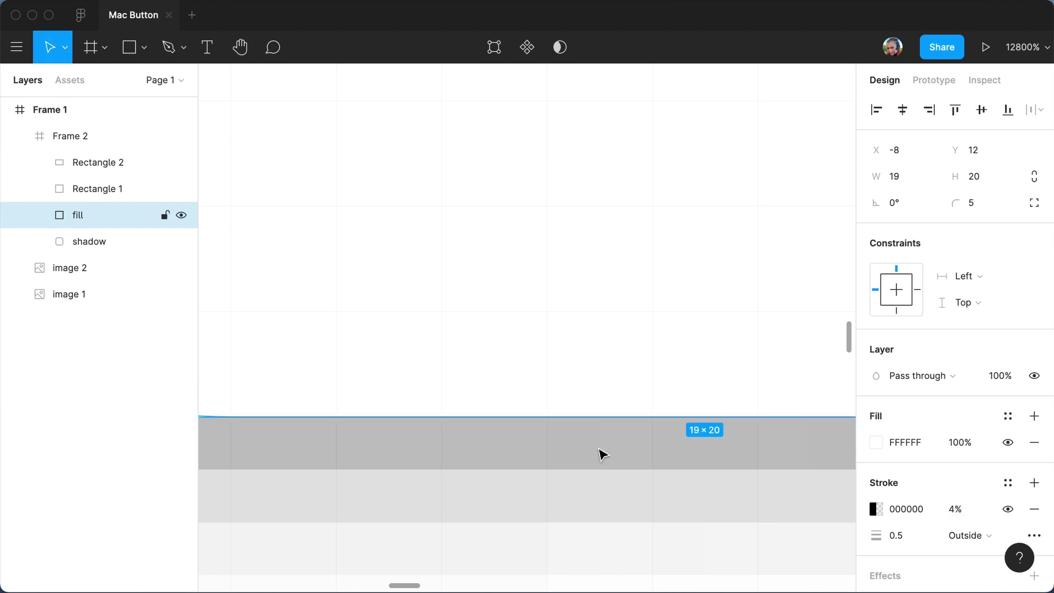
Delete the two gray marker rectangles above and below the button at Frame 2's edge.
{"action": "key", "text": "Escape"}
{"action": "key", "text": "shift+0"}
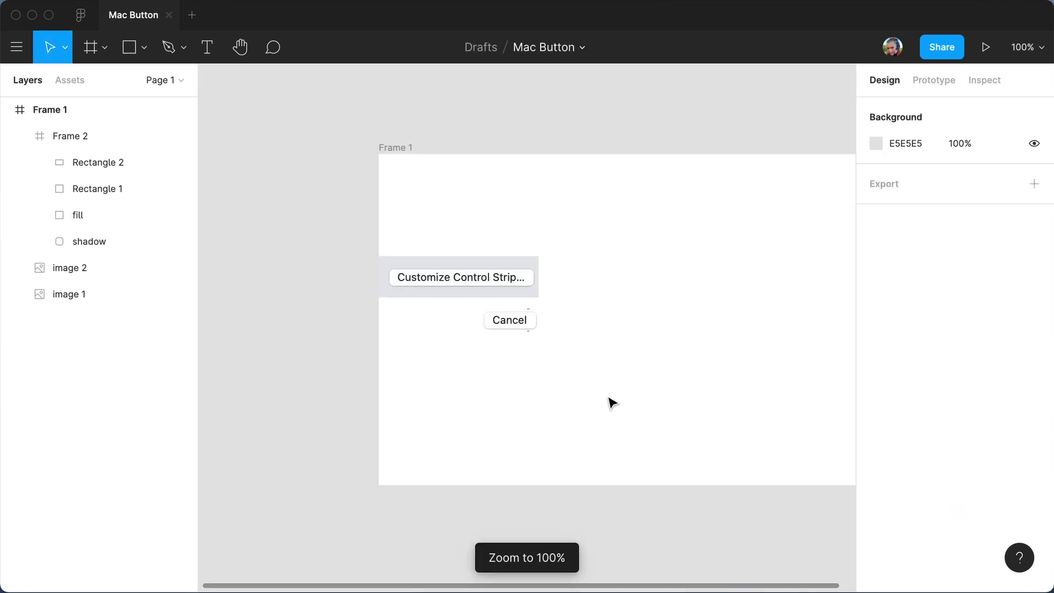
{"action": "key", "text": "z"}
{"action": "double_click", "coordinate": [521, 322]}
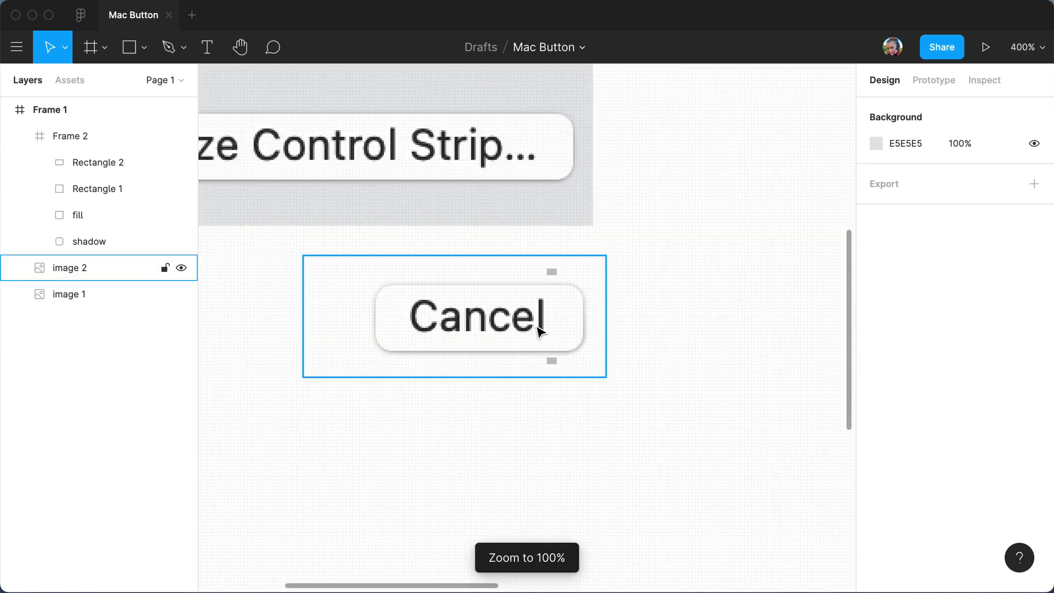
{"action": "key", "text": "space"}
{"action": "double_click", "coordinate": [551, 294], "text": "super"}
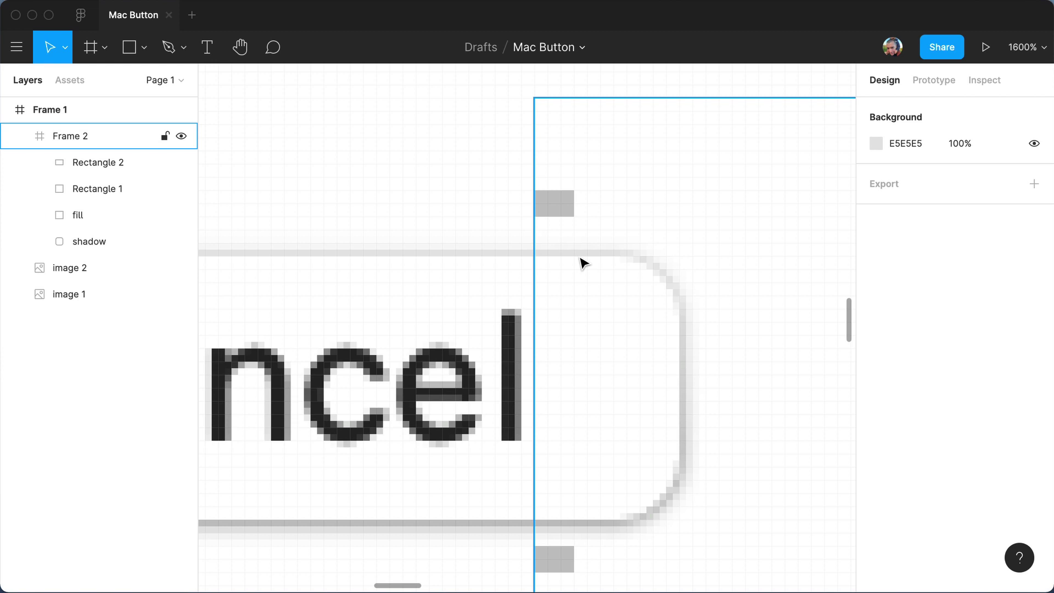
{"action": "left_click", "coordinate": [393, 186]}
{"action": "left_click", "coordinate": [659, 181]}
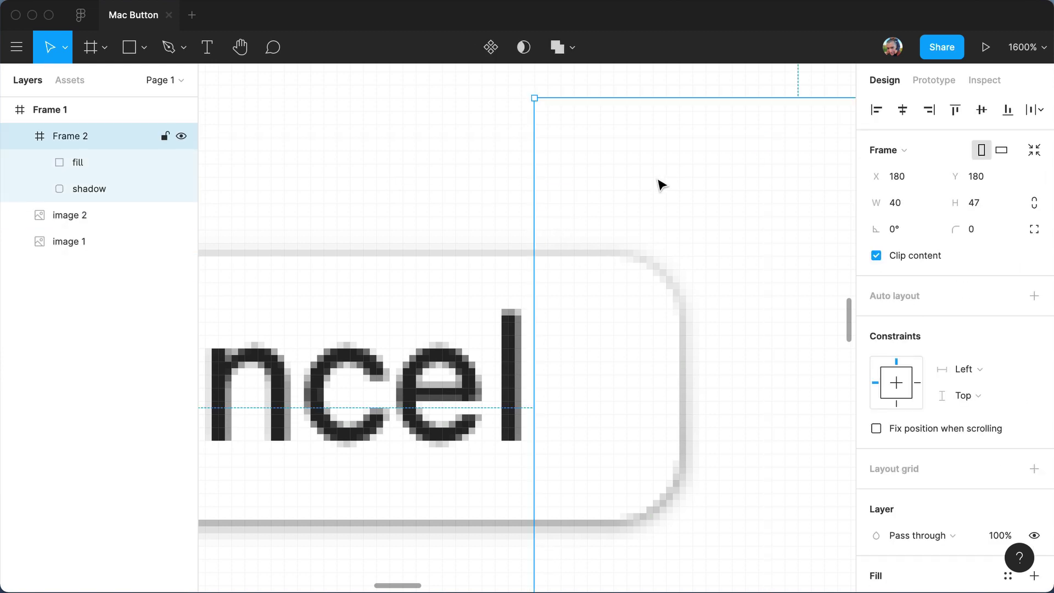
Move Frame 2 to X 198, beside the Cancel screenshot.
{"action": "key", "text": "shift+0"}
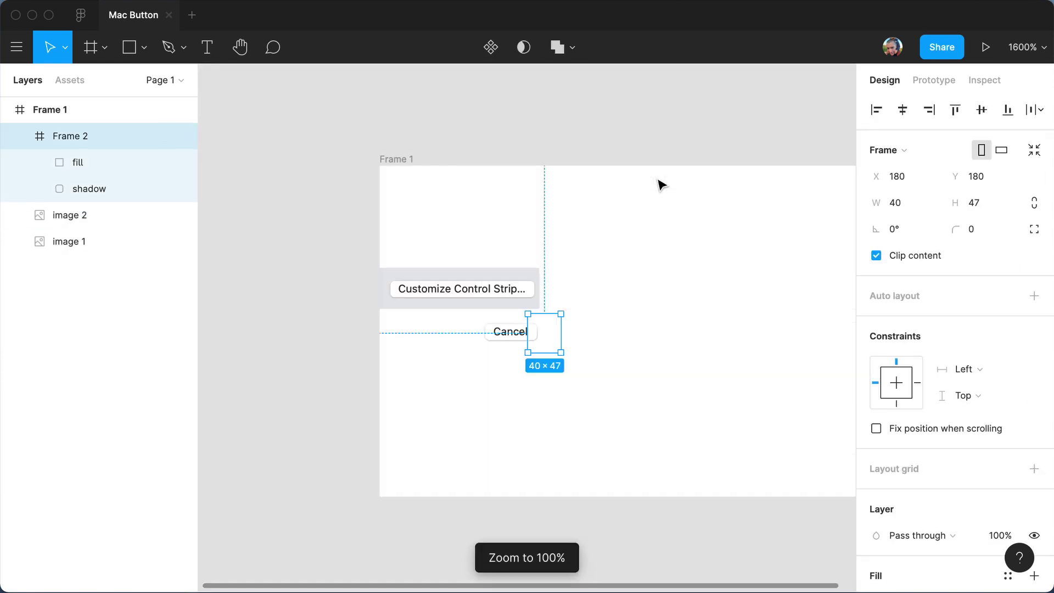
{"action": "left_click", "coordinate": [567, 371]}
{"action": "mouse_move", "coordinate": [548, 338]}
{"action": "left_mouse_down"}
{"action": "mouse_move", "coordinate": [595, 338]}
{"action": "mouse_move", "coordinate": [547, 335]}
{"action": "left_mouse_up"}
{"action": "left_click", "coordinate": [616, 299]}
{"action": "key", "text": "super+z"}
{"action": "key", "text": "Escape"}
{"action": "left_click", "coordinate": [600, 334]}
{"action": "key", "text": "Escape"}
{"action": "left_click", "coordinate": [550, 335], "text": "super"}
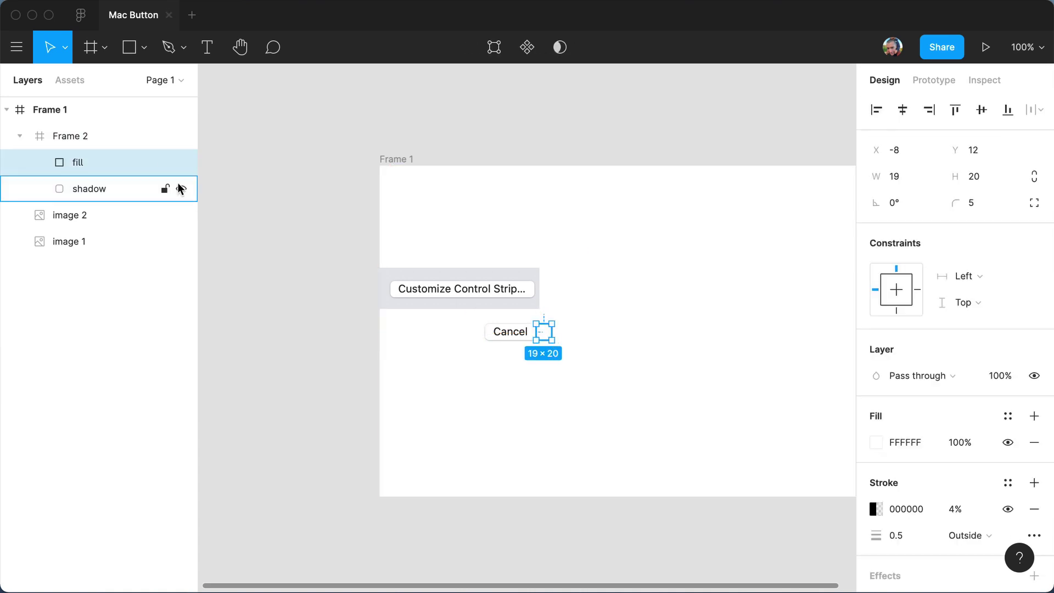
Enlarge Frame 2 to 118 × 47 with the fill and shadow rectangles inside, and place it at X 217, Y 183.
{"action": "left_click", "coordinate": [163, 182], "text": "shift"}
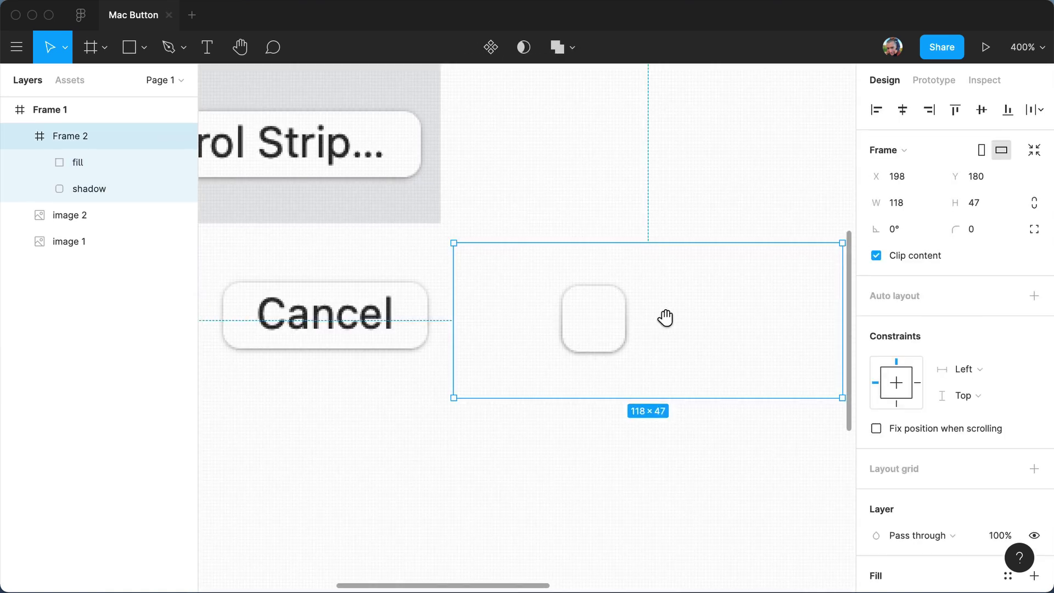
{"action": "left_click_drag", "start_coordinate": [665, 318], "coordinate": [538, 336]}
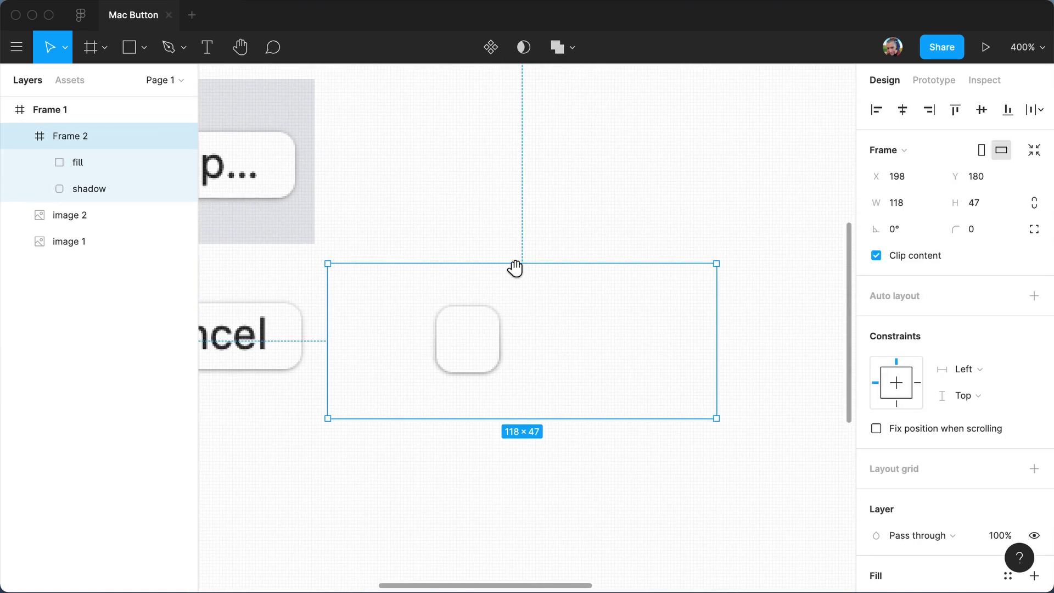
{"action": "left_click", "coordinate": [487, 192]}
{"action": "left_click_drag", "start_coordinate": [480, 268], "coordinate": [542, 280]}
{"action": "key", "text": "Escape"}
Move the fill and shadow rectangles together to Frame 2's top-left corner at X 0, Y 0.
{"action": "left_click", "coordinate": [110, 162]}
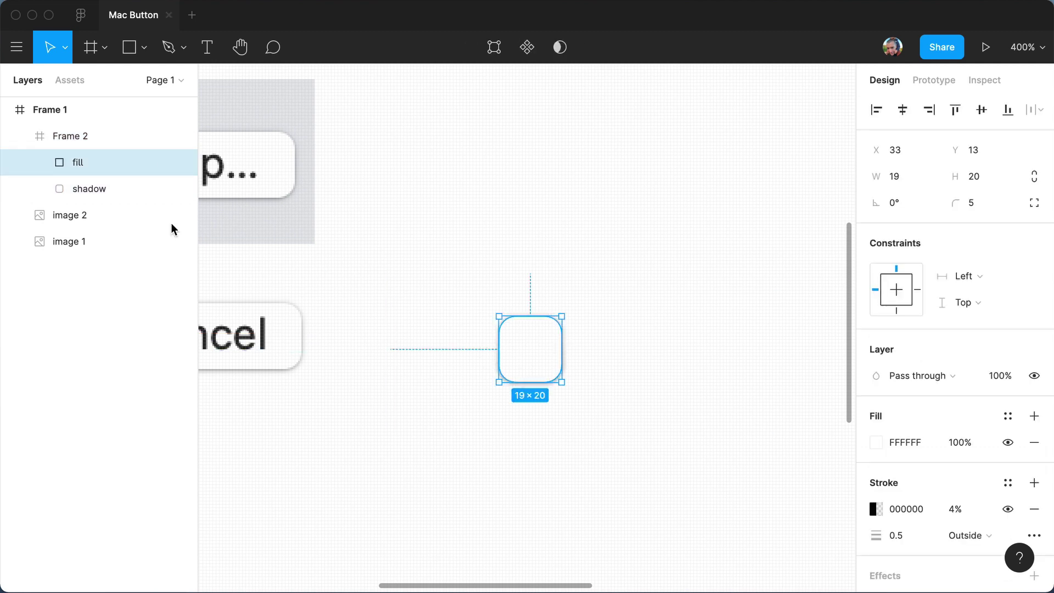
{"action": "left_click", "coordinate": [113, 190], "text": "shift"}
{"action": "left_click_drag", "start_coordinate": [541, 350], "coordinate": [438, 323]}
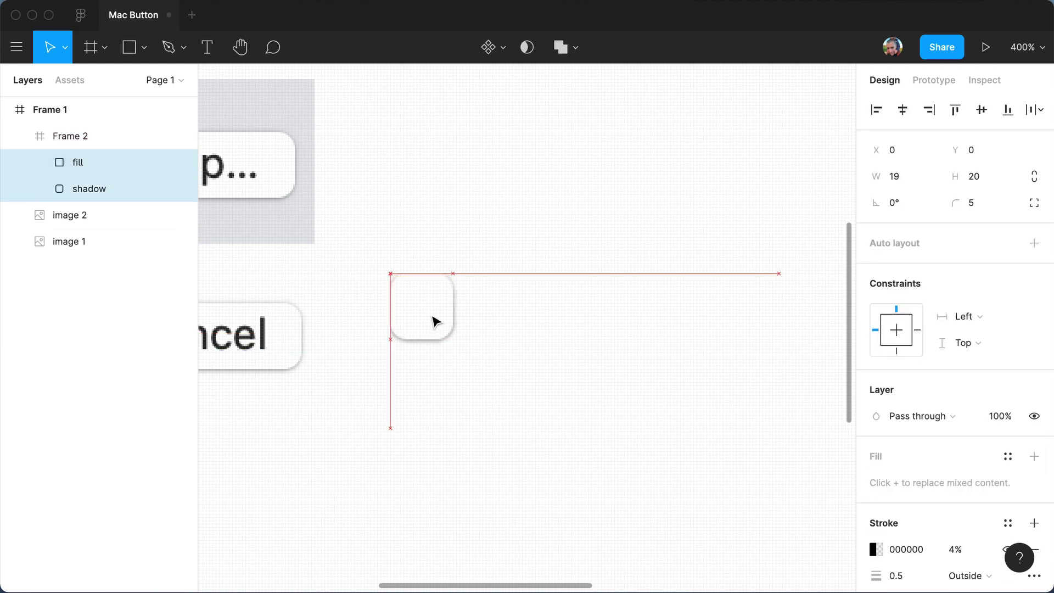
Turn off content clipping for Frame 2.
{"action": "left_click", "coordinate": [454, 285]}
{"action": "left_click", "coordinate": [695, 271]}
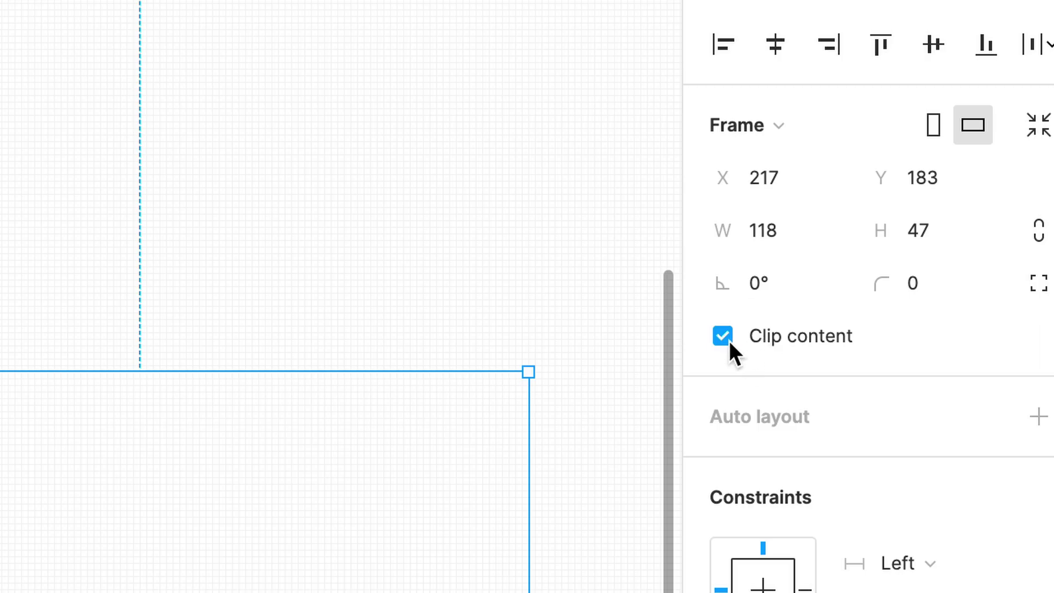
{"action": "left_click", "coordinate": [724, 337]}
{"action": "key", "text": "Escape"}
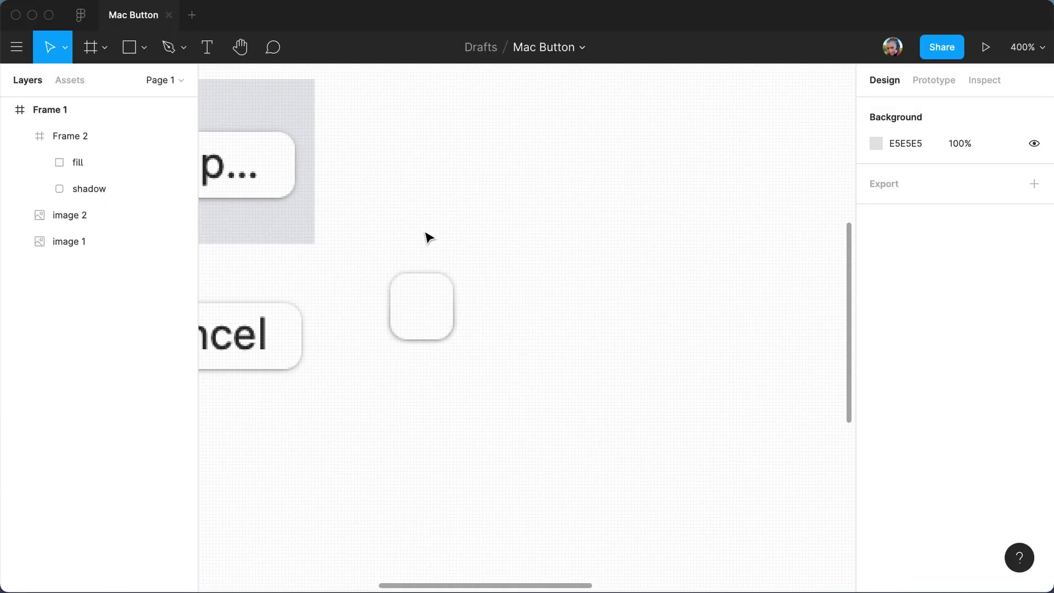
Enlarge the recreated button shape in Frame 2 and add a text layer reading "Cancel" inside it.
{"action": "left_click", "coordinate": [423, 301]}
{"action": "left_click_drag", "start_coordinate": [451, 320], "coordinate": [758, 438]}
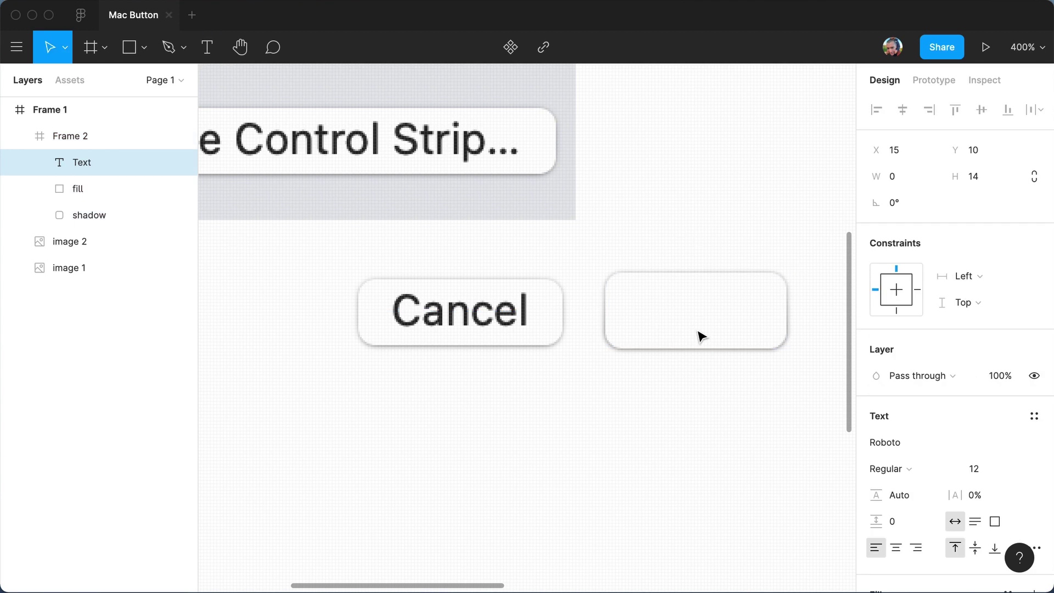
{"action": "type", "text": "Cancel"}
{"action": "key", "text": "Escape"}
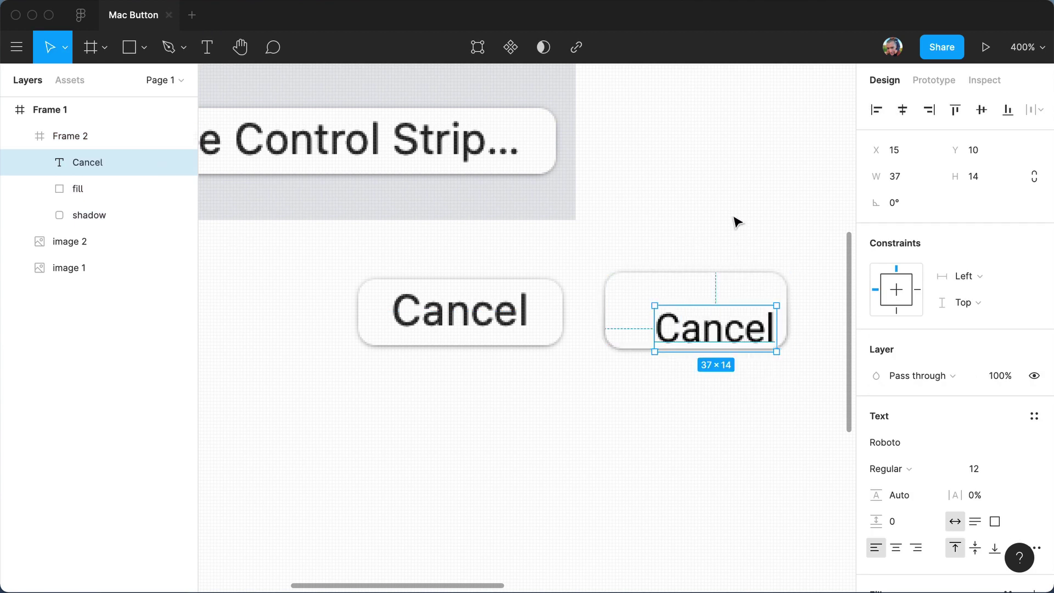
Position the Cancel text inside the recreated button at X 9, Y 4.
{"action": "left_click", "coordinate": [717, 301]}
{"action": "mouse_move", "coordinate": [709, 332]}
{"action": "left_mouse_down"}
{"action": "mouse_move", "coordinate": [699, 313]}
{"action": "mouse_move", "coordinate": [694, 323]}
{"action": "left_mouse_up"}
{"action": "scroll", "coordinate": [713, 313], "scroll_direction": "down", "scroll_amount": 2}
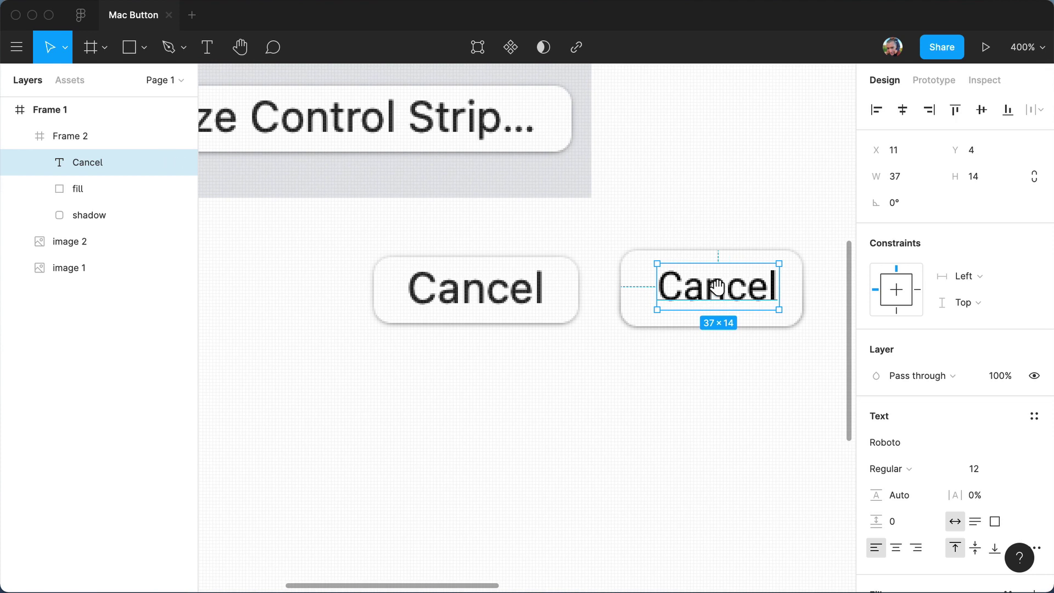
{"action": "scroll", "coordinate": [713, 285], "scroll_direction": "right", "scroll_amount": 3}
{"action": "left_click_drag", "start_coordinate": [669, 304], "coordinate": [660, 306]}
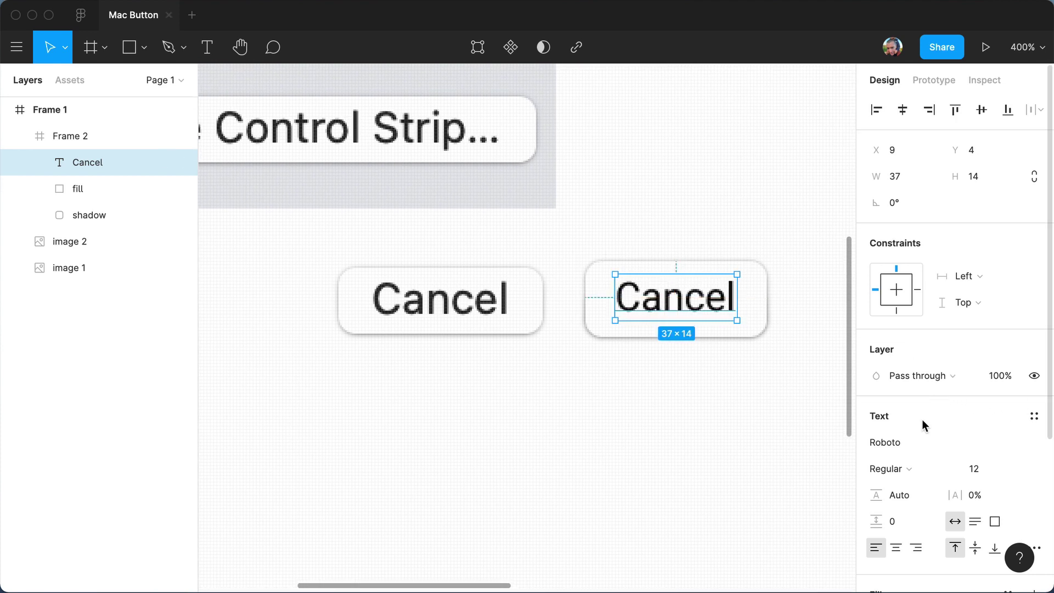
Change the Cancel label's font to SF Pro Text.
{"action": "left_click", "coordinate": [910, 446]}
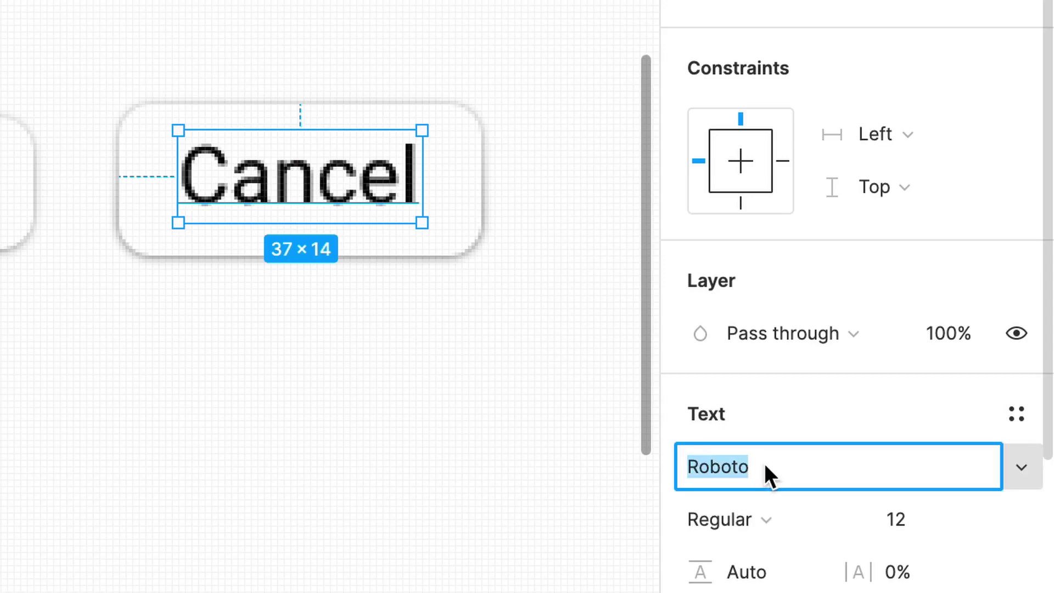
{"action": "type", "text": "sf pro"}
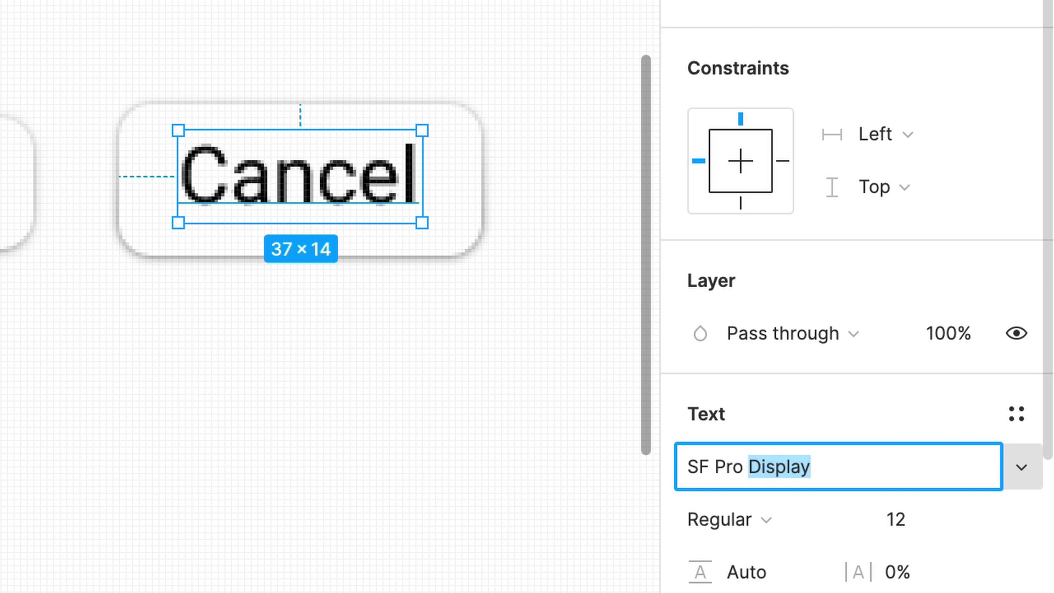
{"action": "type", "text": " Text"}
{"action": "key", "text": "Tab"}
{"action": "left_click", "coordinate": [758, 423]}
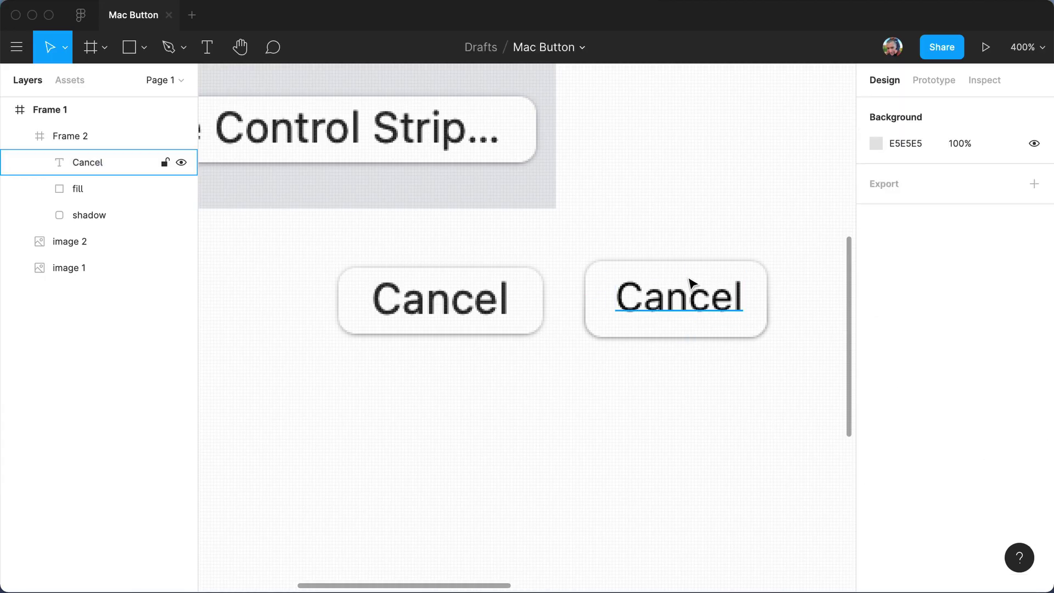
Overlay the Cancel label on the screenshot's text at X 138, Y 194 and set its font size to 13.
{"action": "left_click", "coordinate": [689, 285]}
{"action": "left_click_drag", "start_coordinate": [690, 285], "coordinate": [455, 306]}
{"action": "left_click", "coordinate": [988, 497]}
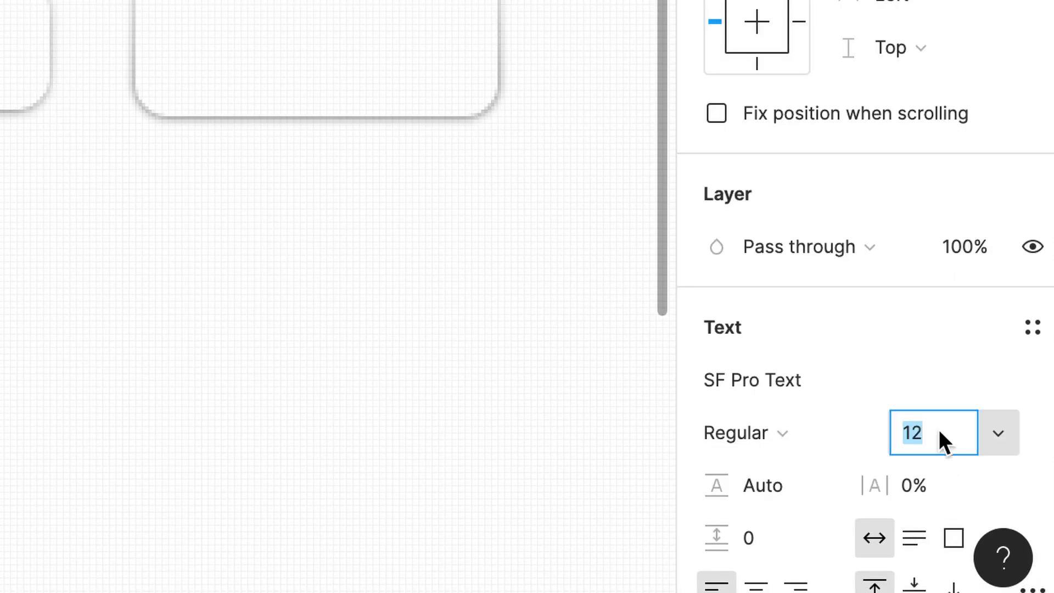
{"action": "left_click", "coordinate": [439, 378]}
{"action": "left_click", "coordinate": [418, 315]}
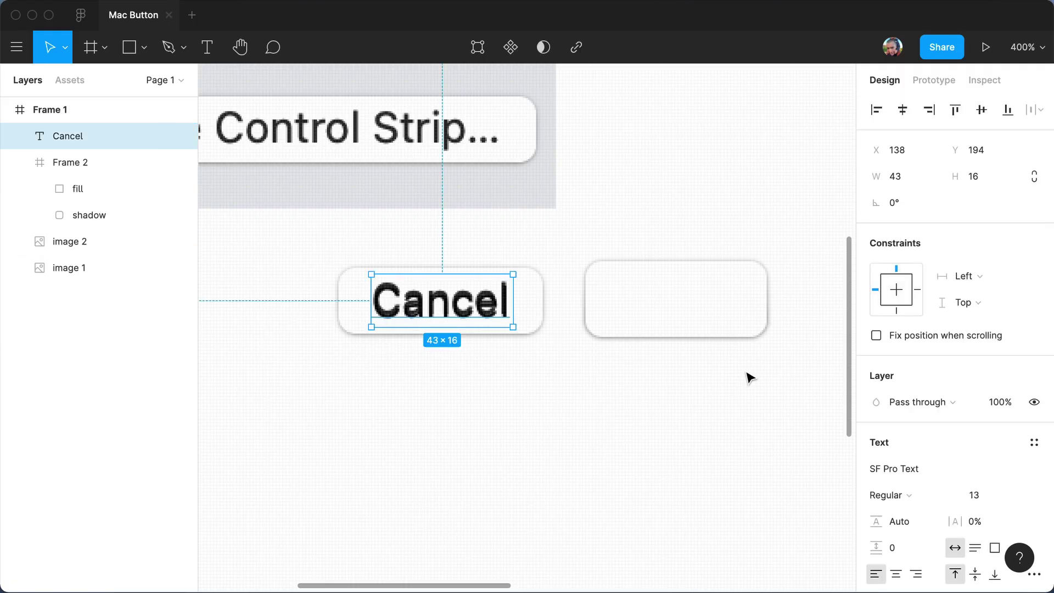
Change the Cancel label's fill to bright red so it contrasts with the screenshot's text.
{"action": "scroll", "coordinate": [884, 524], "scroll_direction": "down", "scroll_amount": 4}
{"action": "left_click", "coordinate": [878, 442]}
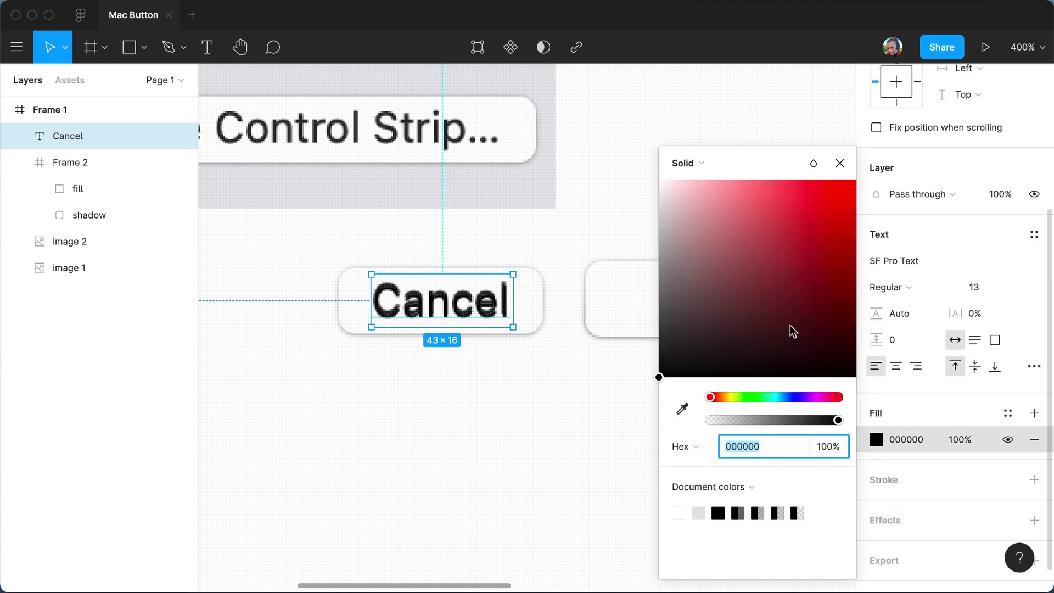
{"action": "left_click_drag", "start_coordinate": [818, 242], "coordinate": [858, 176]}
{"action": "left_click", "coordinate": [617, 349]}
Nudge the red label up one pixel to Y 193 to align it with the screenshot's text.
{"action": "scroll", "coordinate": [397, 310], "scroll_direction": "up", "scroll_amount": 5}
{"action": "left_click", "coordinate": [386, 336]}
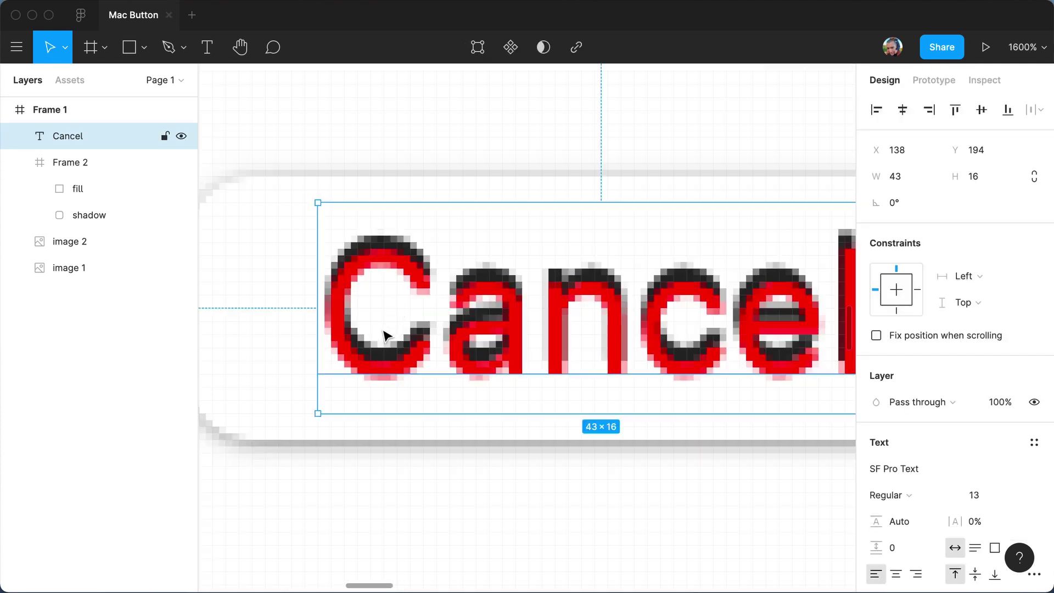
{"action": "key", "text": "Up"}
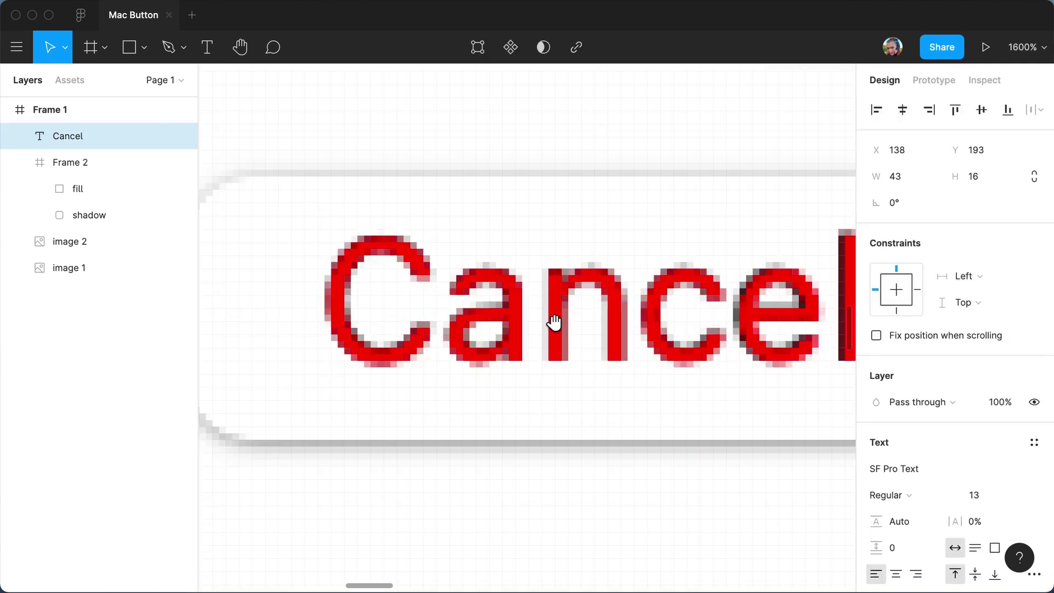
{"action": "left_click_drag", "start_coordinate": [678, 317], "coordinate": [503, 327]}
Move the red Cancel label back onto the recreated button in Frame 2.
{"action": "key", "text": "super+0"}
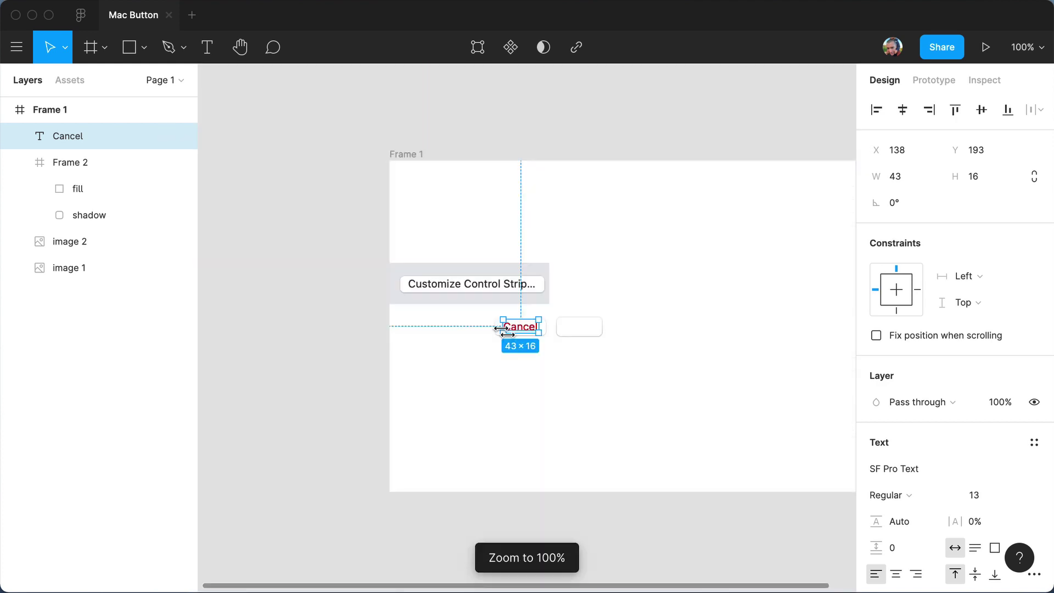
{"action": "left_click", "coordinate": [549, 389]}
{"action": "key", "text": "z"}
{"action": "double_click", "coordinate": [569, 333]}
{"action": "left_click", "coordinate": [378, 350]}
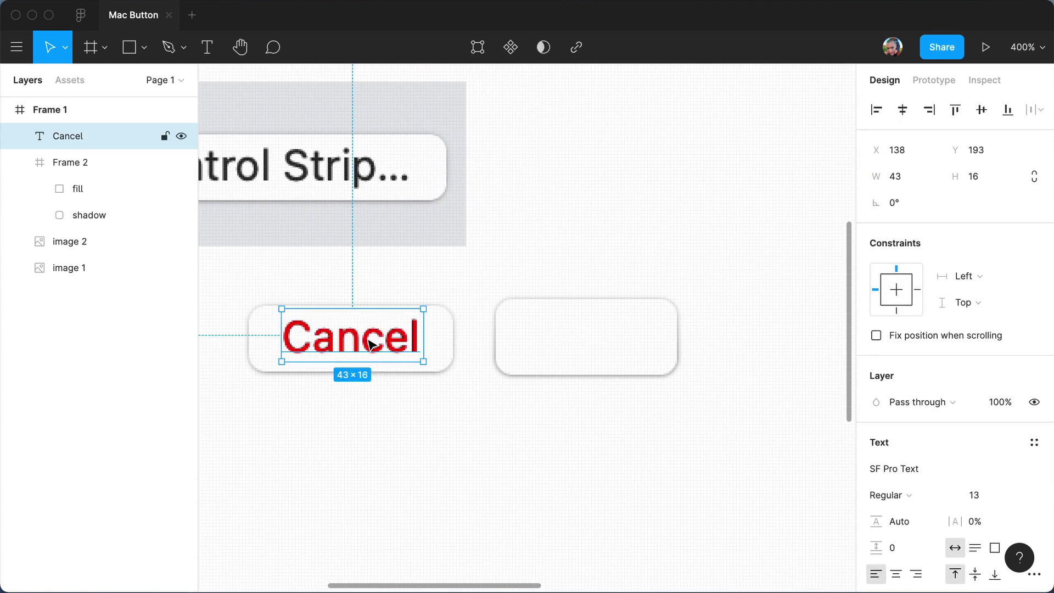
{"action": "left_click_drag", "start_coordinate": [369, 344], "coordinate": [681, 343]}
Stretch the label's text box to a width of 55 across the button and center-align the text.
{"action": "key", "text": "alt"}
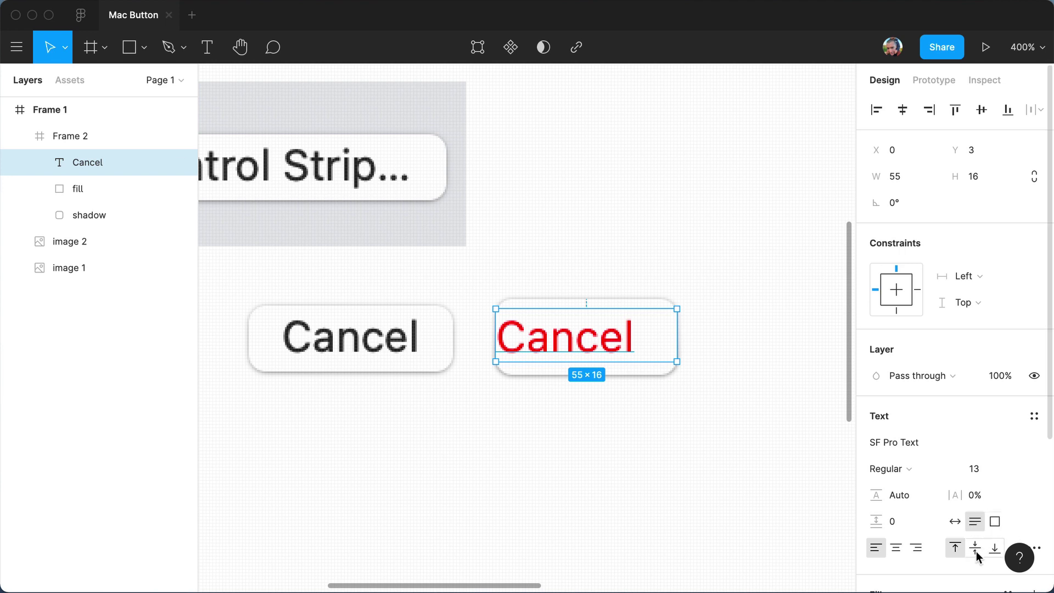
{"action": "left_click", "coordinate": [895, 547]}
{"action": "left_click", "coordinate": [592, 468]}
Set the label's constraints to left and right horizontally and center vertically.
{"action": "left_click", "coordinate": [583, 346]}
{"action": "left_click", "coordinate": [917, 291], "text": "shift"}
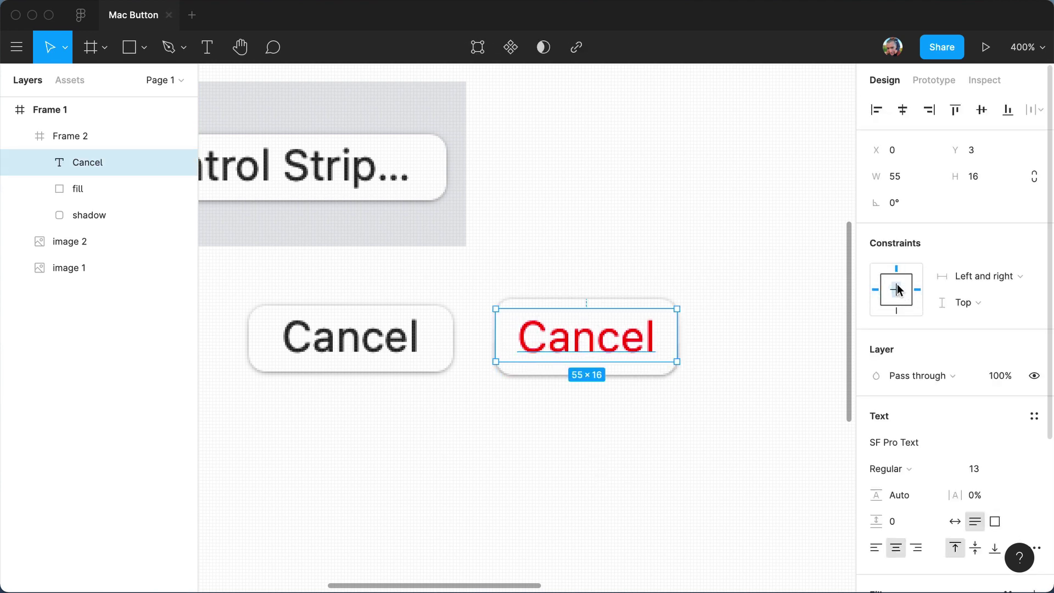
{"action": "left_click", "coordinate": [895, 293]}
{"action": "left_click", "coordinate": [486, 471]}
{"action": "scroll", "coordinate": [450, 433], "scroll_direction": "left", "scroll_amount": 3}
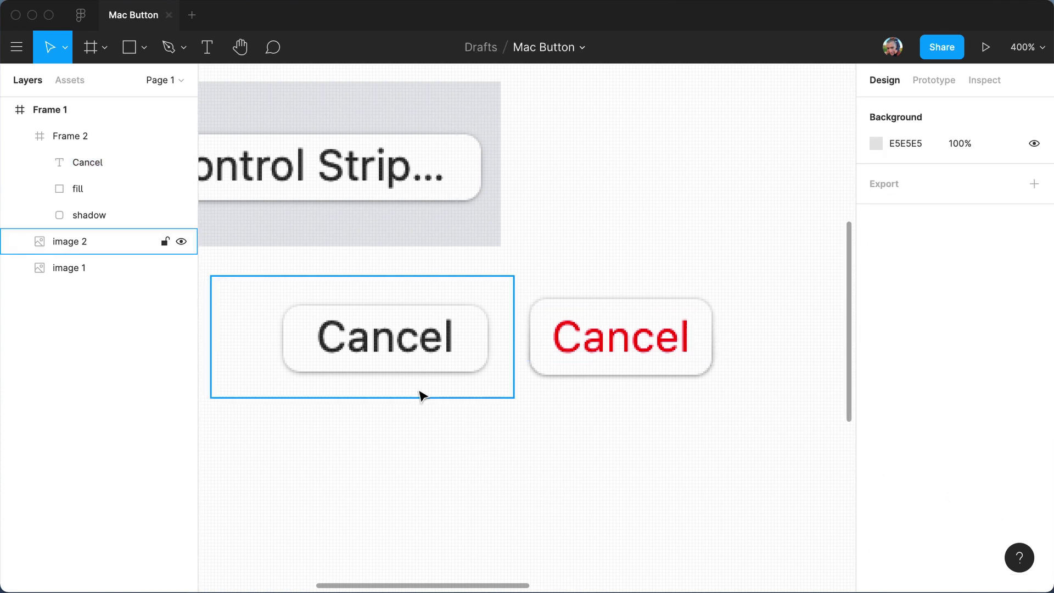
{"action": "key", "text": "r"}
{"action": "key", "text": "v"}
{"action": "left_click", "coordinate": [576, 348]}
{"action": "left_click", "coordinate": [466, 350]}
{"action": "key", "text": "r"}
{"action": "left_click_drag", "start_coordinate": [316, 355], "coordinate": [672, 449]}
{"action": "key", "text": "Escape"}
{"action": "left_click", "coordinate": [499, 362], "text": "super"}
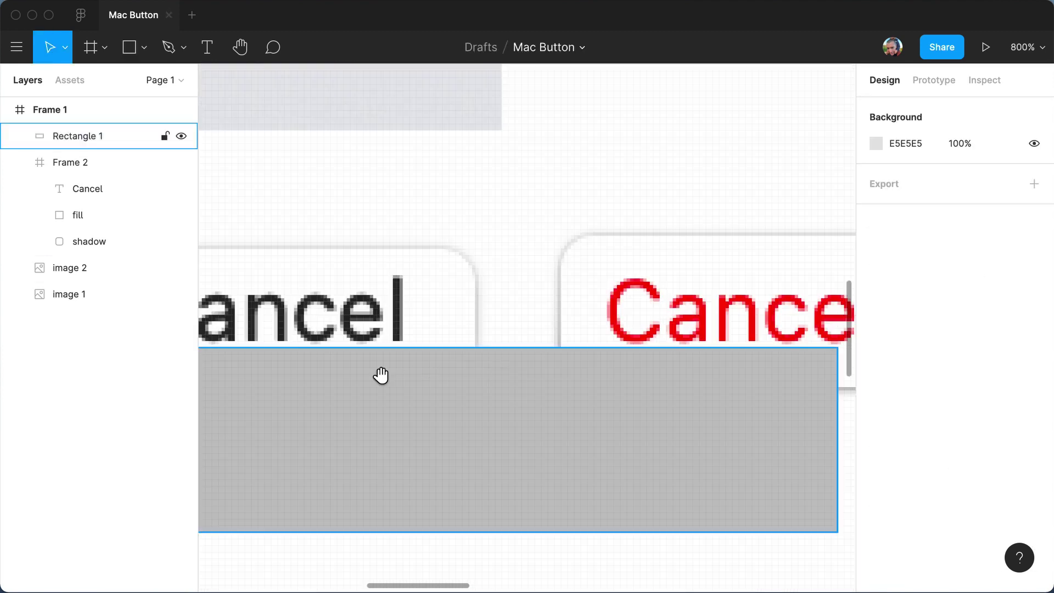
{"action": "scroll", "coordinate": [379, 375], "scroll_direction": "left", "scroll_amount": 5}
{"action": "left_click", "coordinate": [380, 366]}
{"action": "left_click_drag", "start_coordinate": [510, 364], "coordinate": [235, 360]}
{"action": "left_click_drag", "start_coordinate": [721, 357], "coordinate": [770, 357]}
{"action": "scroll", "coordinate": [769, 358], "scroll_direction": "left", "scroll_amount": 4}
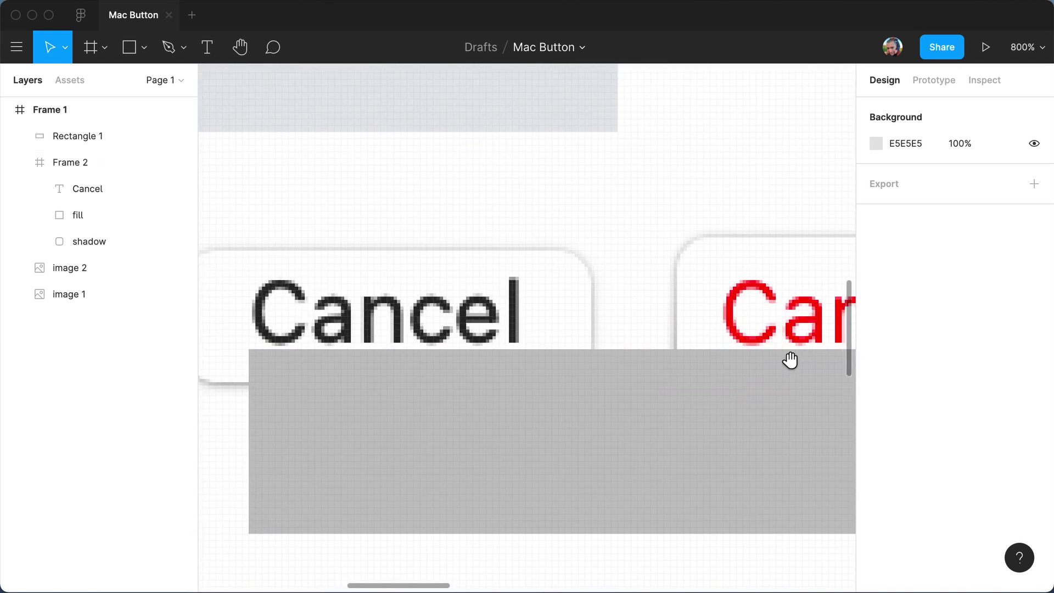
{"action": "left_click", "coordinate": [631, 413]}
{"action": "key", "text": "BackSpace"}
Draw a guide rectangle about 83 by 6 from the baseline of both Cancel labels, spanning the lower part of the two buttons.
{"action": "key", "text": "r"}
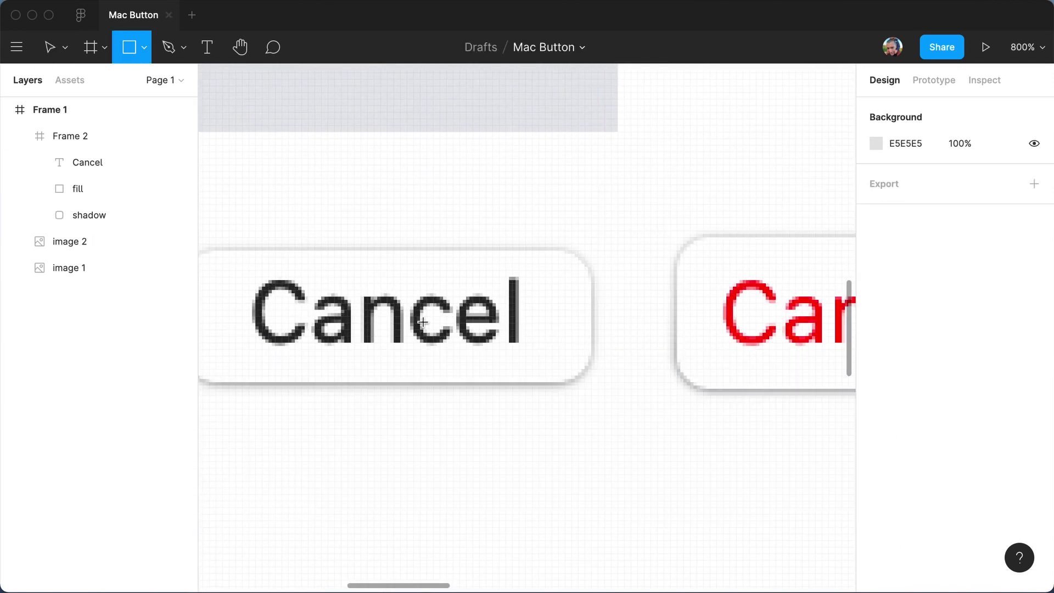
{"action": "mouse_move", "coordinate": [353, 343]}
{"action": "left_mouse_down"}
{"action": "mouse_move", "coordinate": [404, 371]}
{"action": "mouse_move", "coordinate": [403, 384]}
{"action": "mouse_move", "coordinate": [823, 400]}
{"action": "mouse_move", "coordinate": [651, 370]}
{"action": "mouse_move", "coordinate": [682, 383]}
{"action": "mouse_move", "coordinate": [712, 380]}
{"action": "left_mouse_up"}
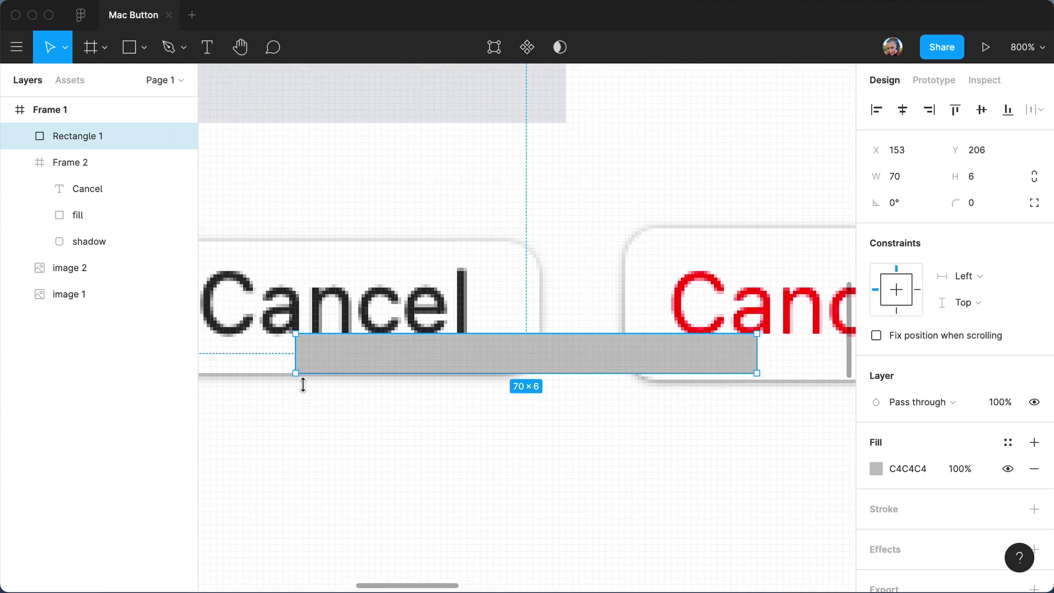
{"action": "scroll", "coordinate": [654, 442], "scroll_direction": "right", "scroll_amount": 3}
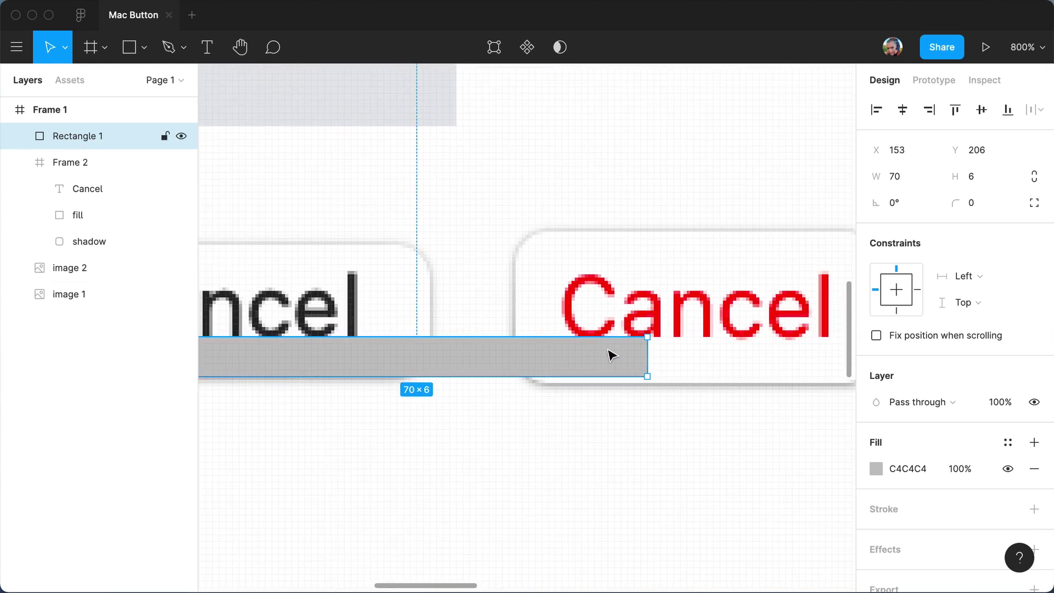
{"action": "scroll", "coordinate": [578, 328], "scroll_direction": "left", "scroll_amount": 3}
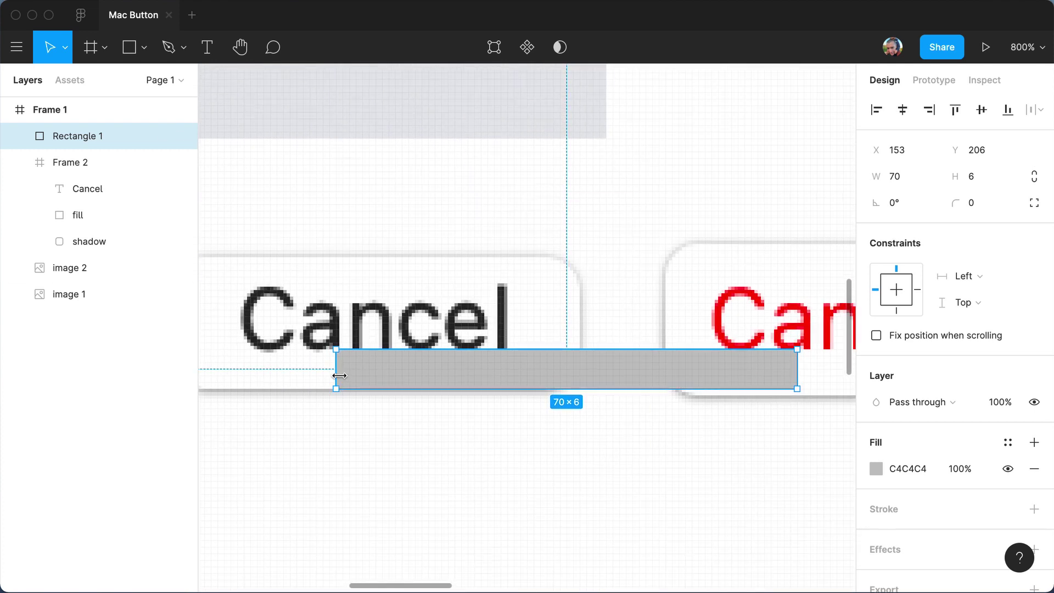
{"action": "left_click_drag", "start_coordinate": [336, 364], "coordinate": [259, 374]}
{"action": "scroll", "coordinate": [336, 393], "scroll_direction": "right", "scroll_amount": 5}
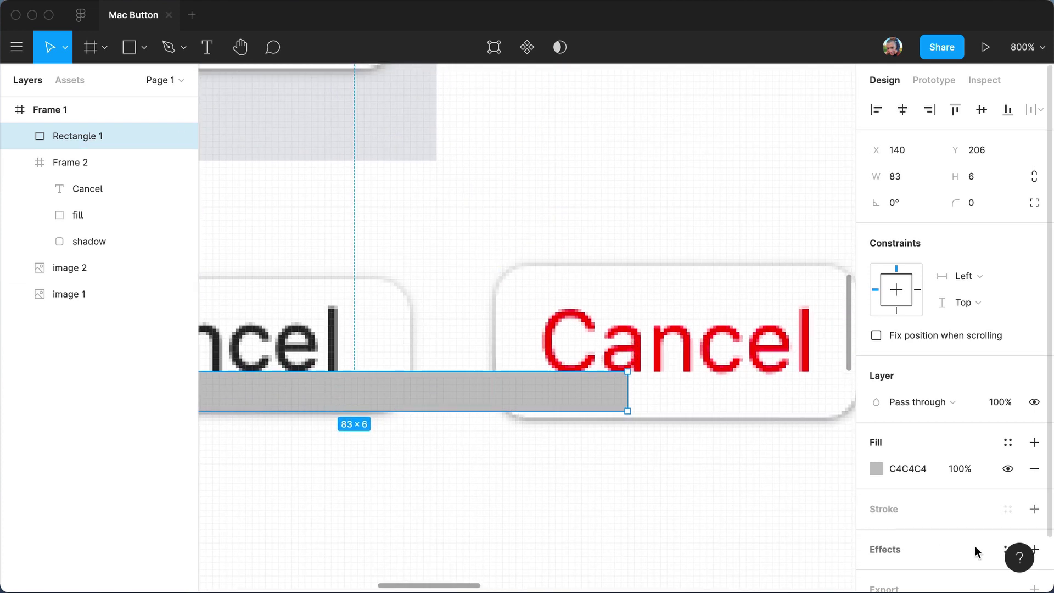
{"action": "scroll", "coordinate": [625, 362], "scroll_direction": "left", "scroll_amount": 5}
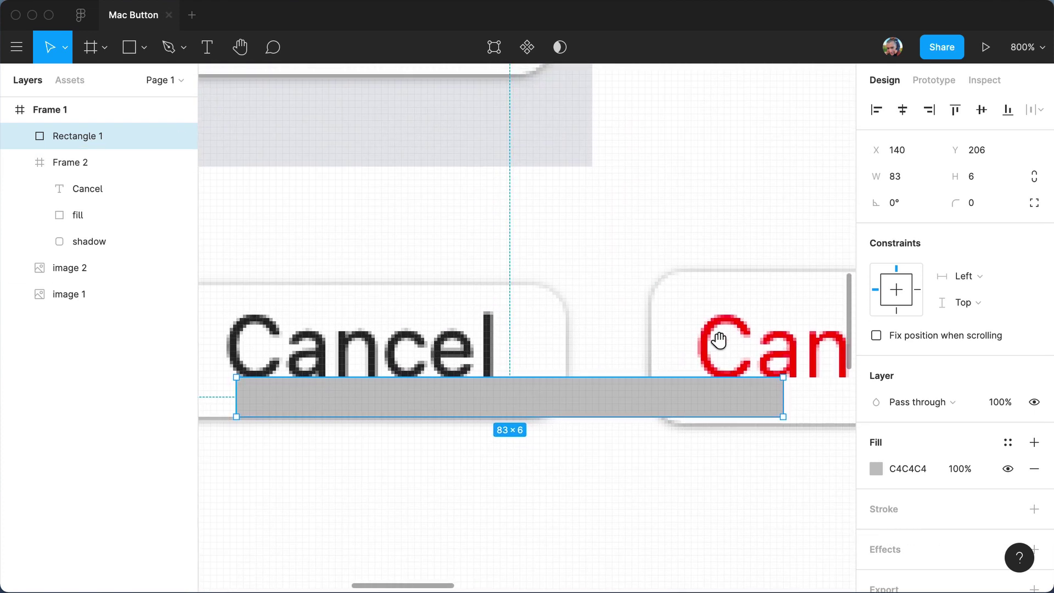
Lower the top edge of the recreated button's frame by one pixel to bring it closer to the screenshot button.
{"action": "left_click", "coordinate": [698, 237]}
{"action": "left_click", "coordinate": [689, 294]}
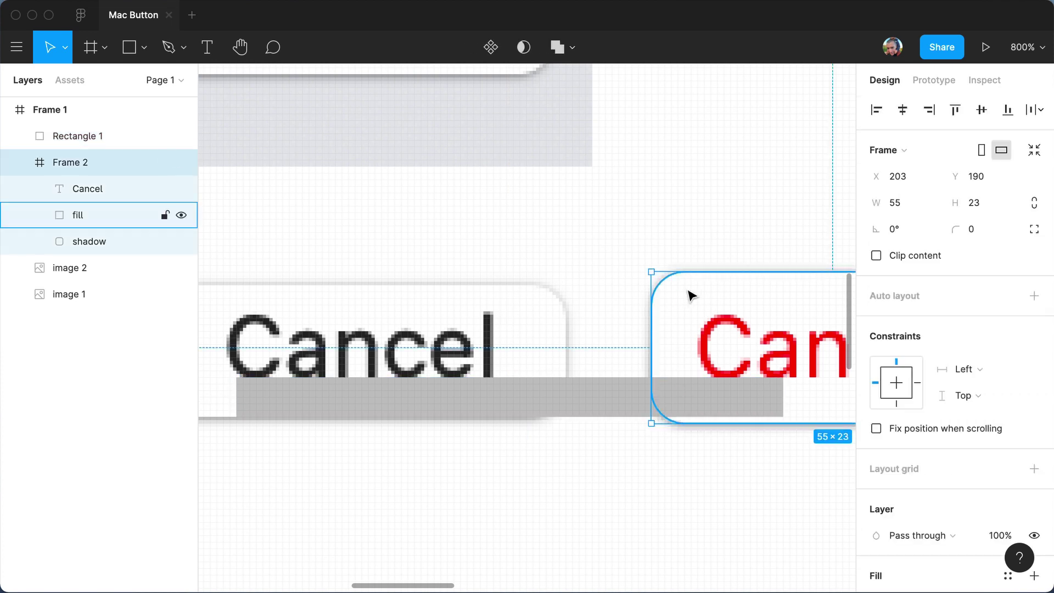
{"action": "key", "text": "Up"}
{"action": "key", "text": "Down"}
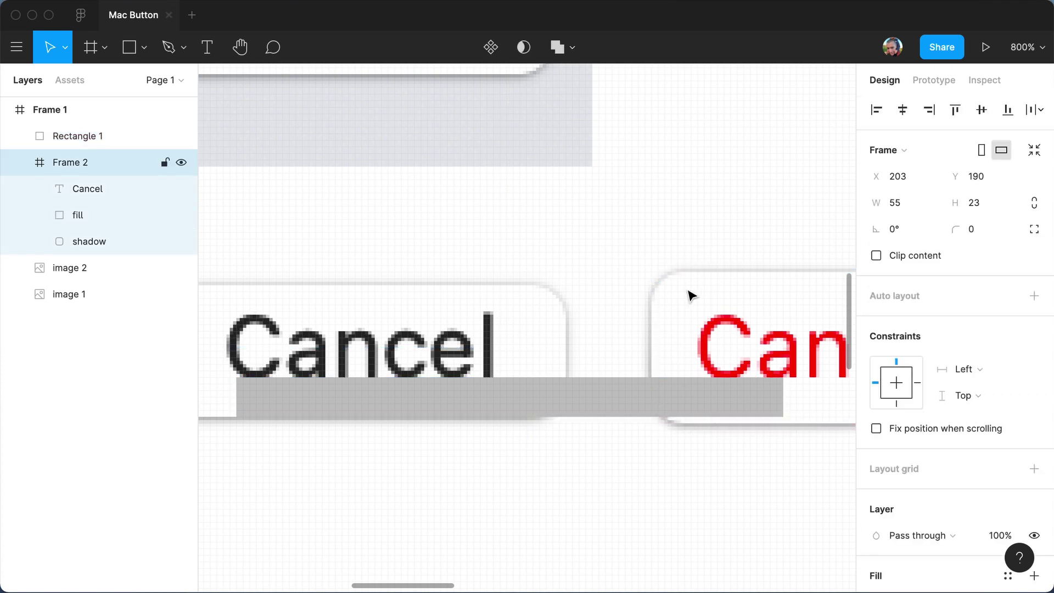
{"action": "left_click", "coordinate": [708, 244]}
{"action": "left_click", "coordinate": [711, 298]}
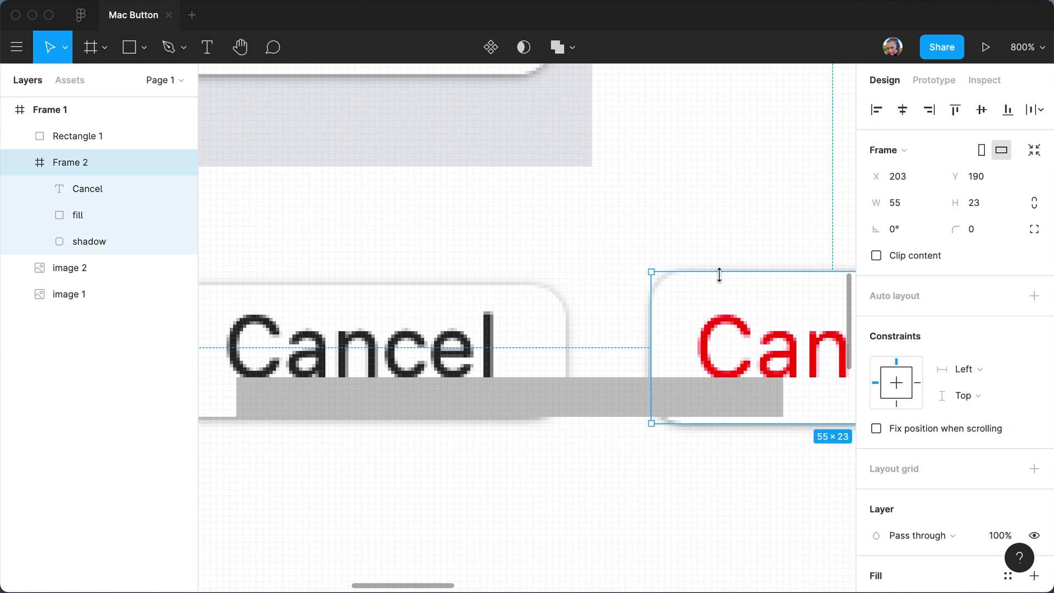
{"action": "left_click_drag", "start_coordinate": [719, 274], "coordinate": [722, 292]}
{"action": "key", "text": "Escape"}
Draw a second guide rectangle about 48 by 7 above the buttons and nudge it down onto the screenshot button's top edge.
{"action": "key", "text": "r"}
{"action": "mouse_move", "coordinate": [440, 232]}
{"action": "left_mouse_down"}
{"action": "mouse_move", "coordinate": [762, 271]}
{"action": "mouse_move", "coordinate": [758, 279]}
{"action": "left_mouse_up"}
{"action": "key", "text": "Escape"}
{"action": "left_click", "coordinate": [650, 254]}
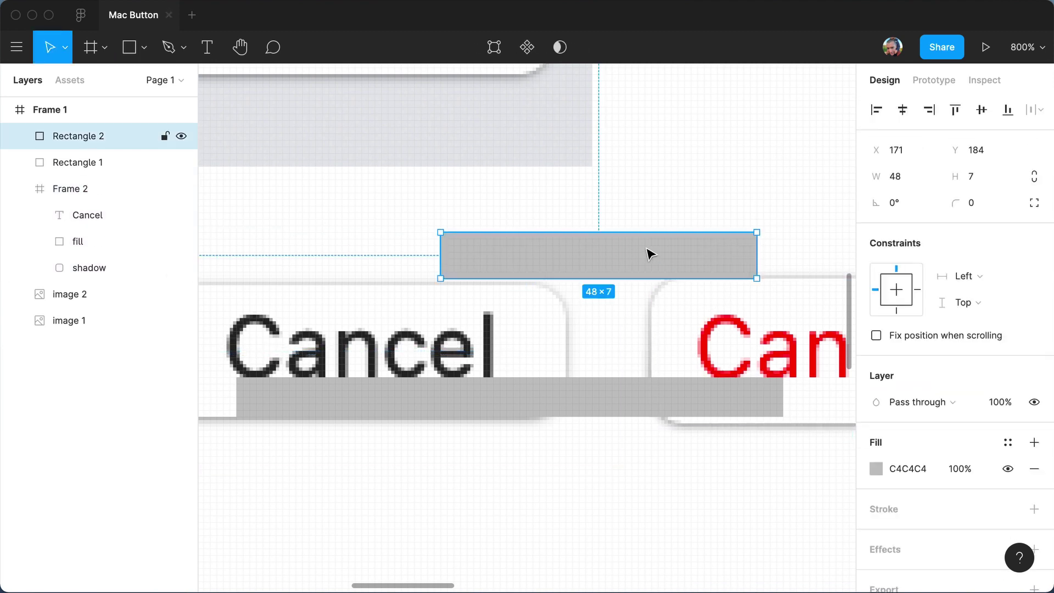
{"action": "key", "text": "Down"}
{"action": "key", "text": "Escape"}
Resize the recreated button's frame between the two guides to Y 192 and a height of 20.
{"action": "left_click", "coordinate": [796, 291]}
{"action": "left_click_drag", "start_coordinate": [799, 283], "coordinate": [799, 294]}
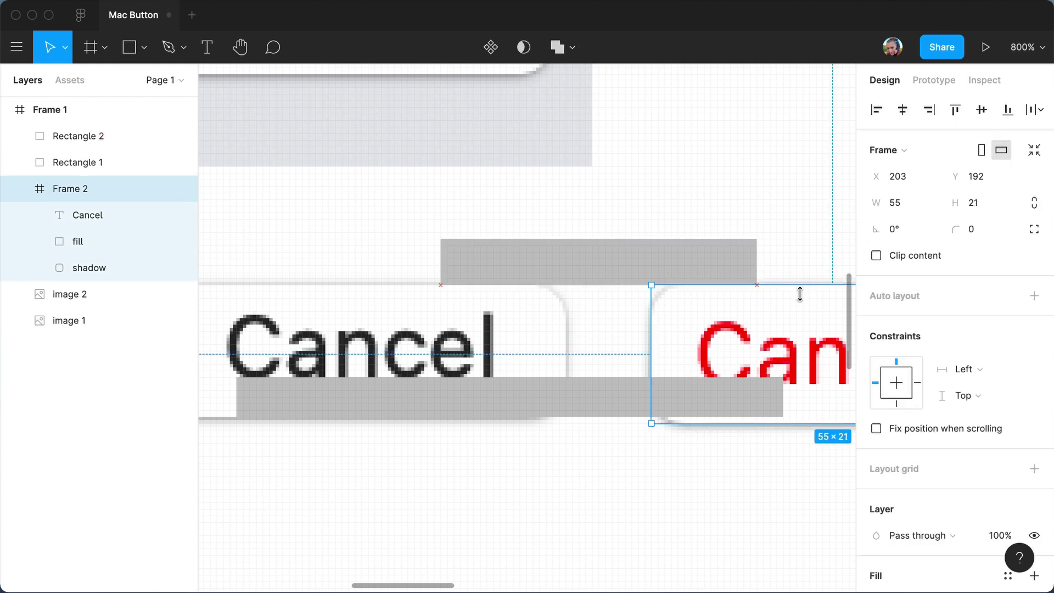
{"action": "left_click_drag", "start_coordinate": [818, 432], "coordinate": [817, 424]}
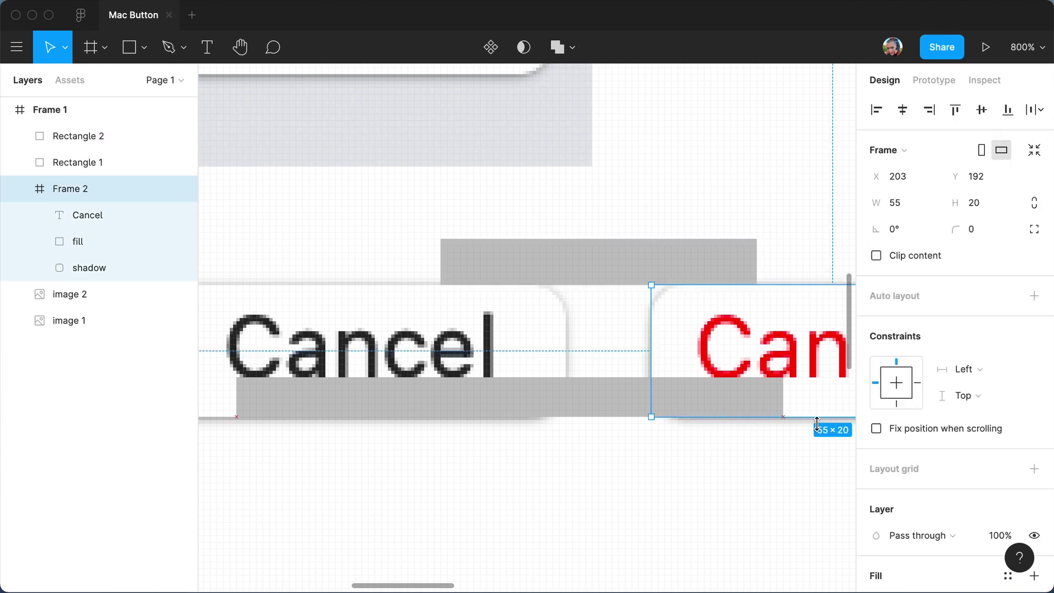
Recolor both guide rectangles with the label's red to check the button edges and baseline, and delete them.
{"action": "left_click", "coordinate": [652, 274]}
{"action": "left_click", "coordinate": [608, 403], "text": "shift"}
{"action": "key", "text": "i"}
{"action": "left_click", "coordinate": [706, 358]}
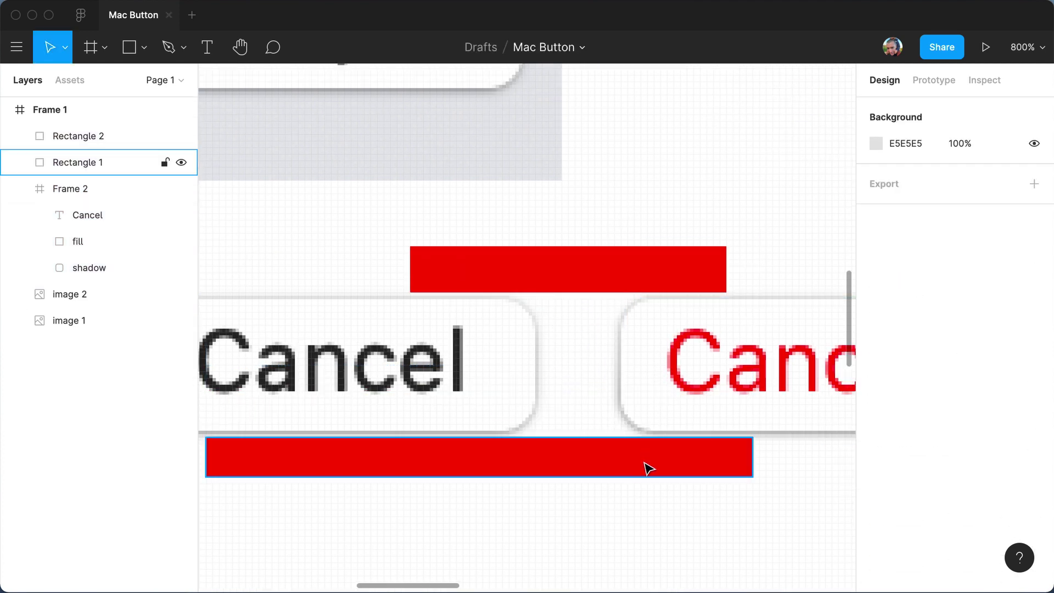
{"action": "left_click_drag", "start_coordinate": [643, 472], "coordinate": [640, 430]}
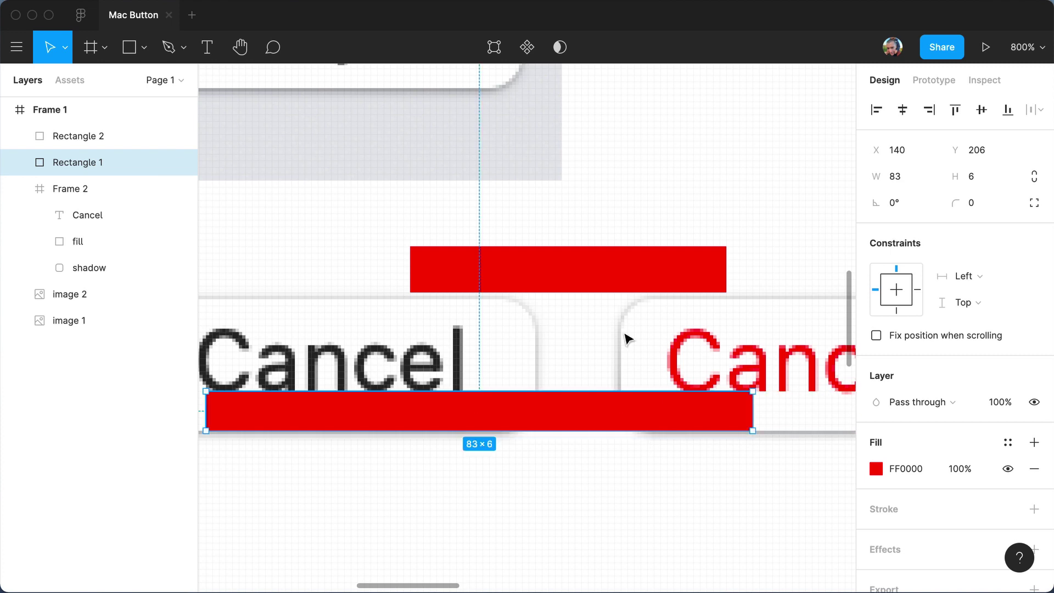
{"action": "left_click", "coordinate": [625, 285], "text": "shift"}
{"action": "key", "text": "Delete"}
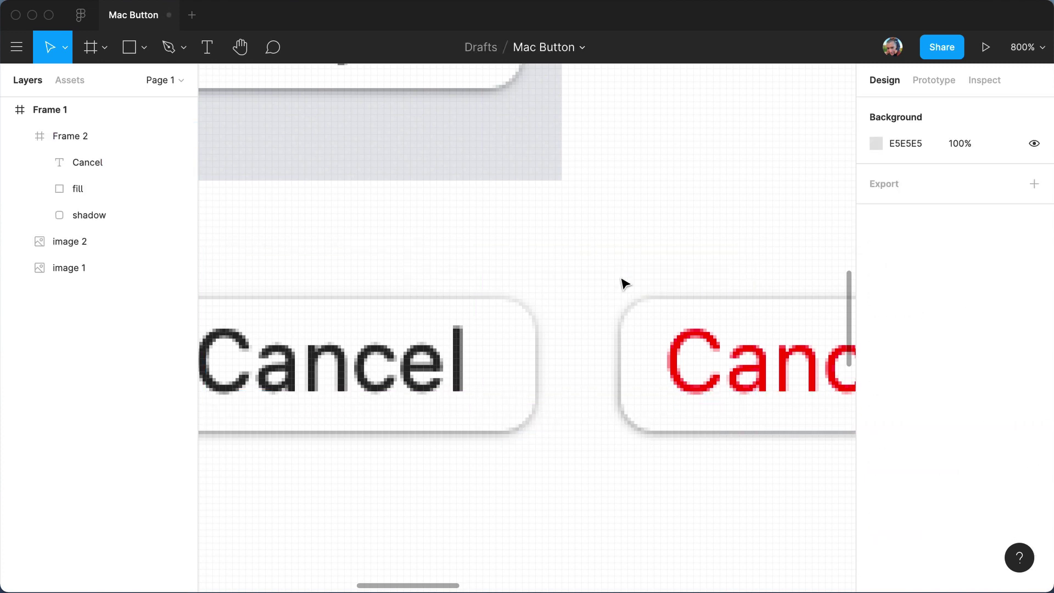
Recolor the red label with the dark #262626 sampled from the screenshot's Cancel text.
{"action": "left_click", "coordinate": [697, 357]}
{"action": "key", "text": "i"}
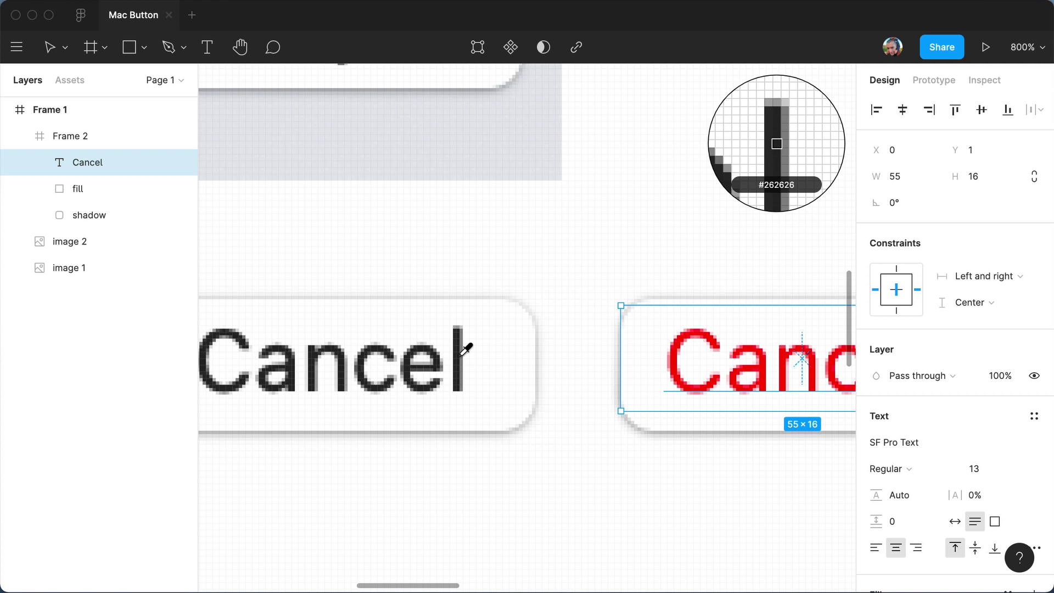
{"action": "left_click", "coordinate": [463, 349]}
{"action": "left_click", "coordinate": [482, 249]}
{"action": "key", "text": "shift+0"}
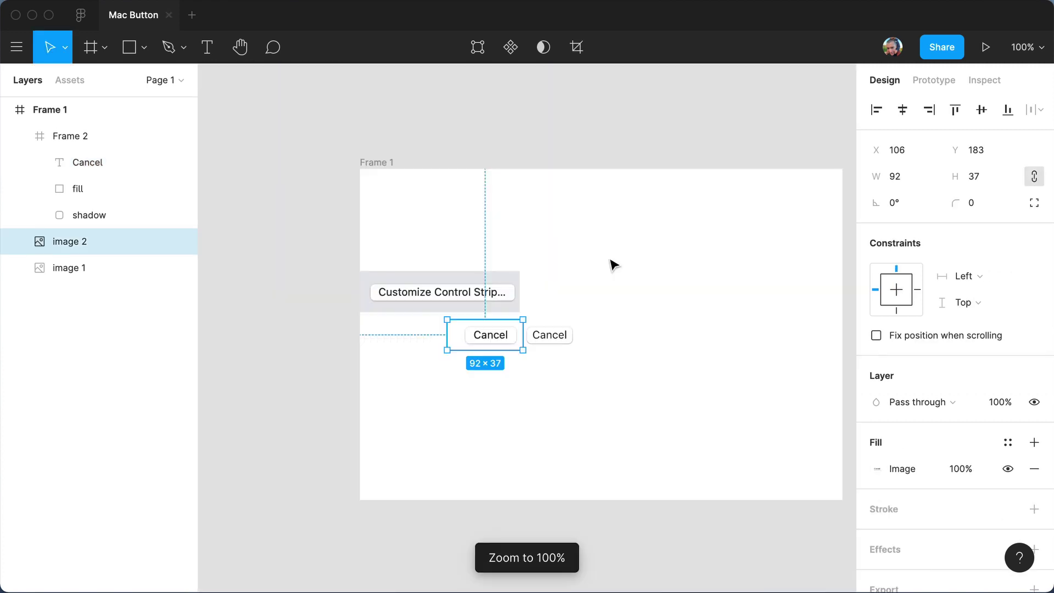
Place the recreated button directly below the screenshot's Cancel button and widen it to 62.
{"action": "left_click", "coordinate": [606, 292]}
{"action": "left_click", "coordinate": [563, 344]}
{"action": "key", "text": "shift+2"}
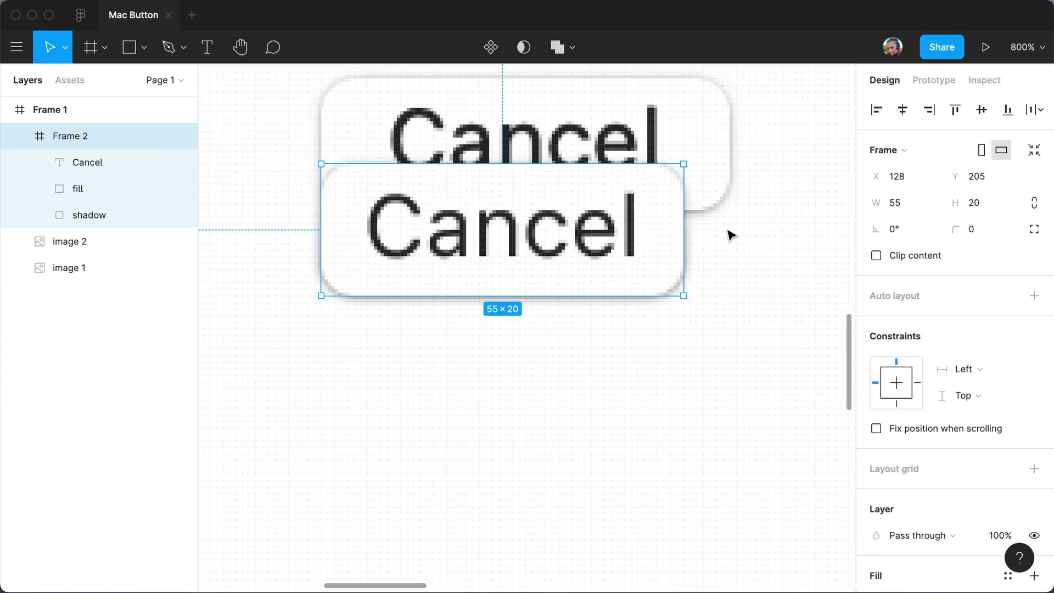
{"action": "left_click_drag", "start_coordinate": [686, 242], "coordinate": [630, 520]}
{"action": "left_click", "coordinate": [587, 374]}
{"action": "scroll", "coordinate": [619, 266], "scroll_direction": "down", "scroll_amount": 3}
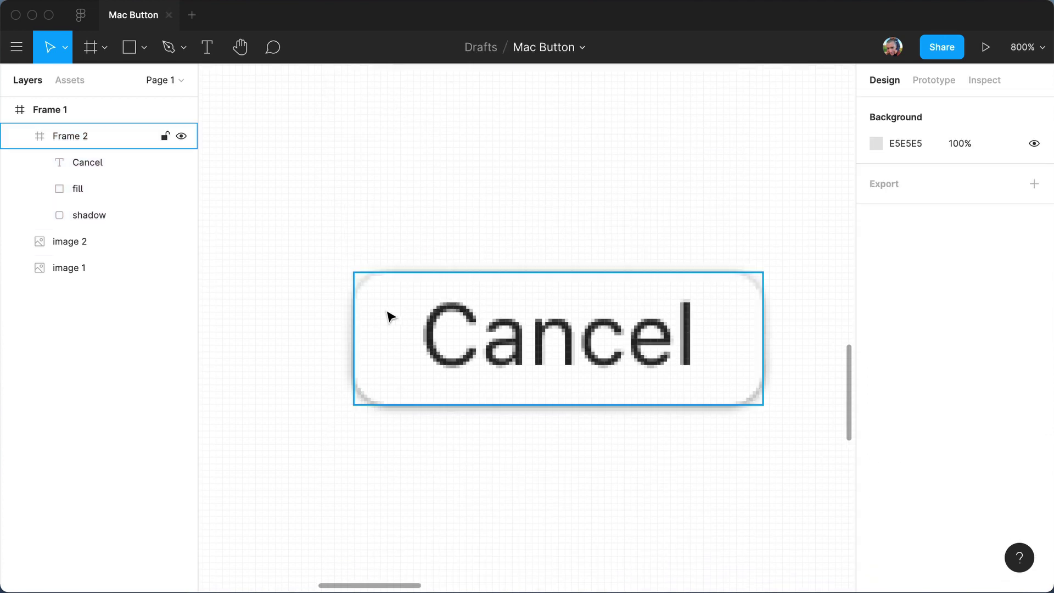
{"action": "key", "text": "shift+0"}
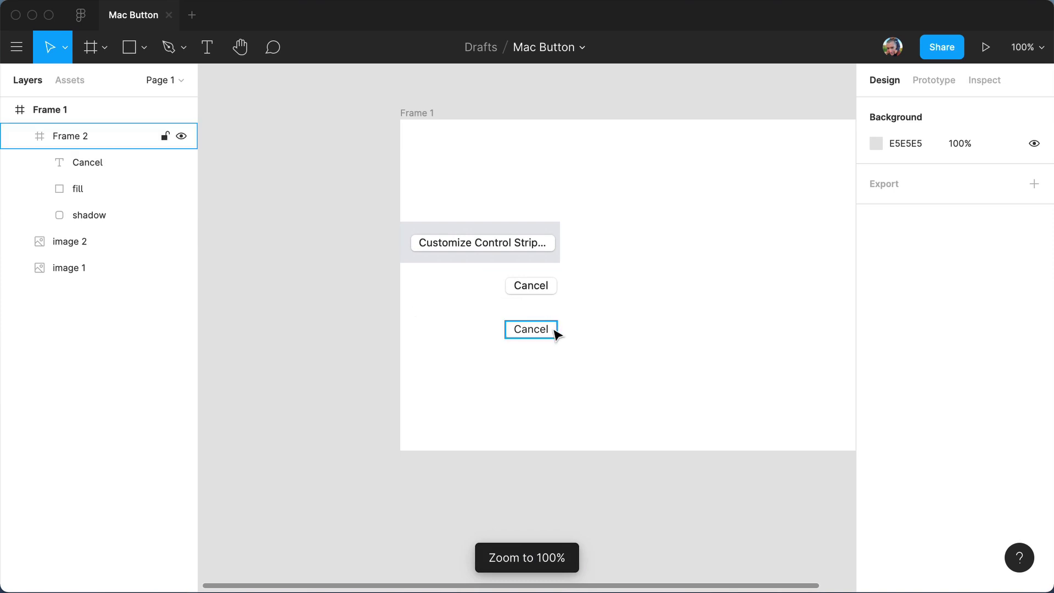
Move Frame 2 out of Frame 1 onto the empty canvas beside it.
{"action": "left_click", "coordinate": [531, 340]}
{"action": "left_click_drag", "start_coordinate": [531, 339], "coordinate": [325, 336]}
{"action": "left_click_drag", "start_coordinate": [307, 236], "coordinate": [424, 285]}
{"action": "left_click", "coordinate": [438, 423]}
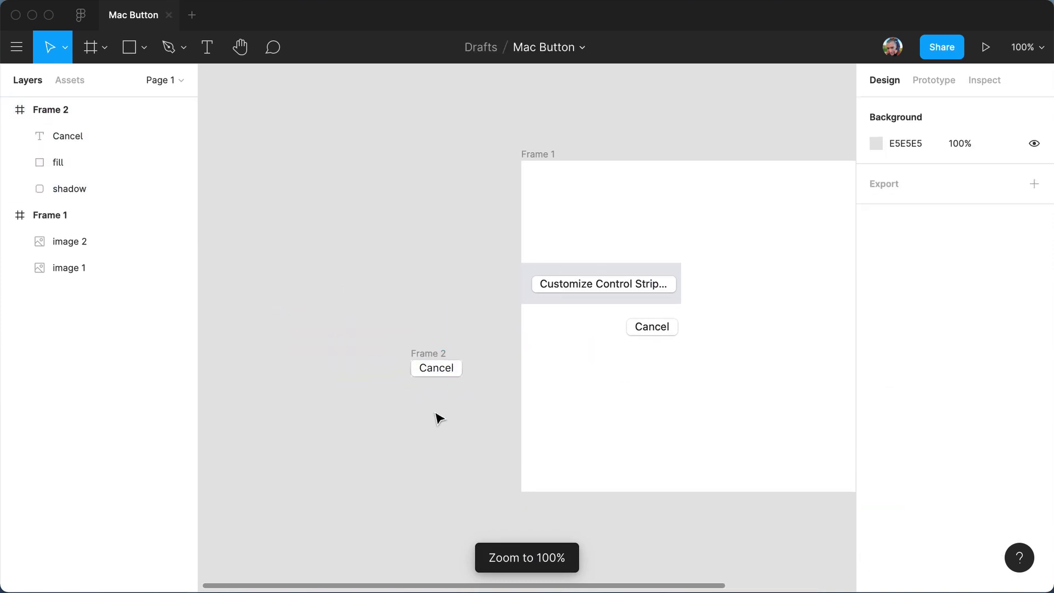
Remove the white background fill from Frame 2 and reposition it slightly to check its corners against the canvas.
{"action": "left_click", "coordinate": [424, 384]}
{"action": "left_click", "coordinate": [421, 380]}
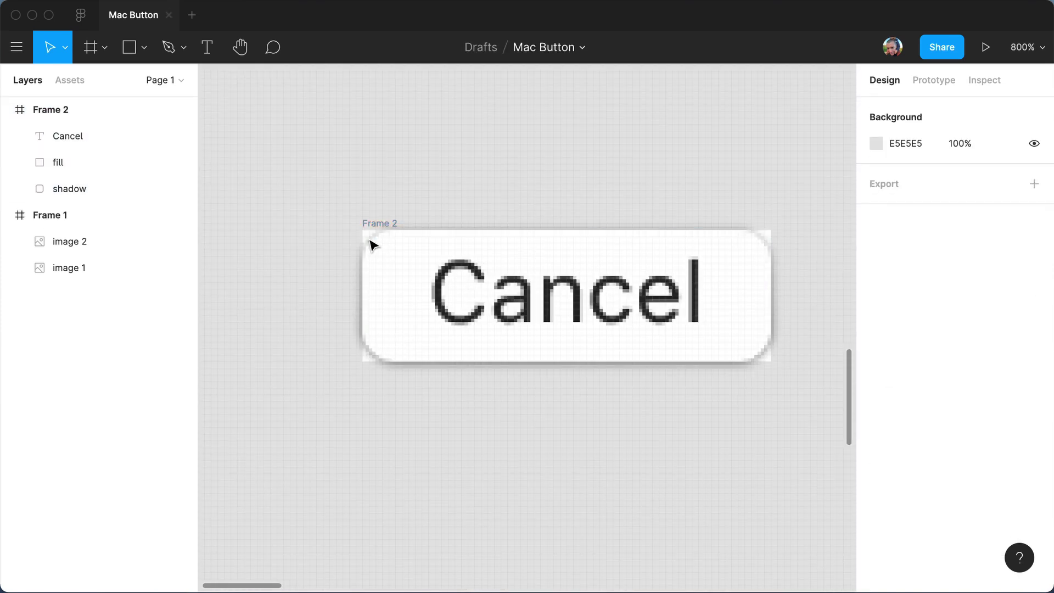
{"action": "left_click", "coordinate": [403, 280]}
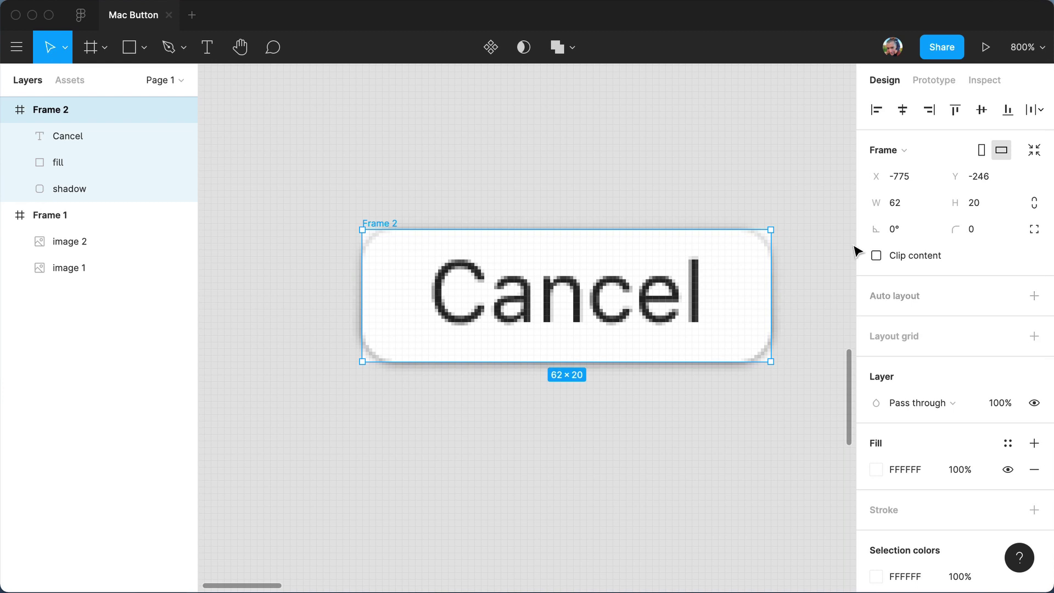
{"action": "left_click", "coordinate": [1033, 469]}
{"action": "left_click", "coordinate": [489, 461]}
{"action": "left_click_drag", "start_coordinate": [390, 224], "coordinate": [358, 212]}
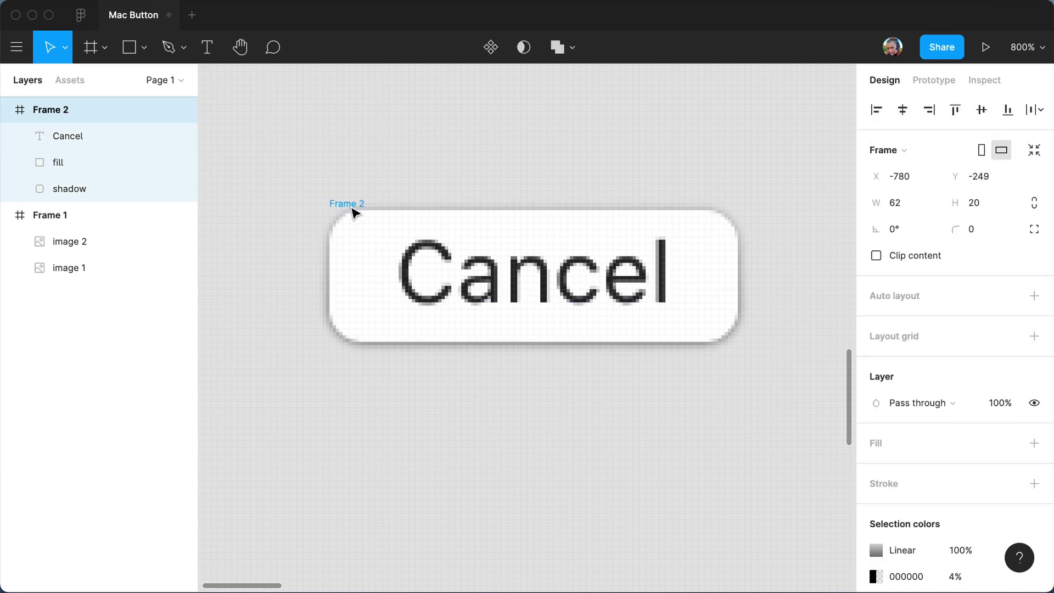
Turn Frame 2 into a component and rename it Mac Button.
{"action": "left_click", "coordinate": [489, 57]}
{"action": "key", "text": "shift+r"}
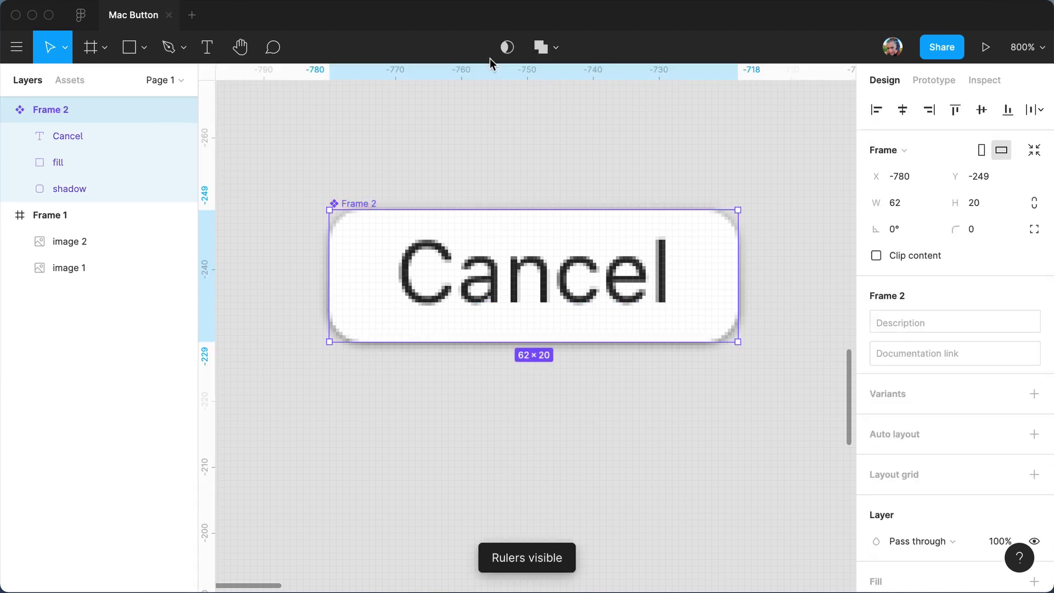
{"action": "key", "text": "shift+r"}
{"action": "key", "text": "super+r"}
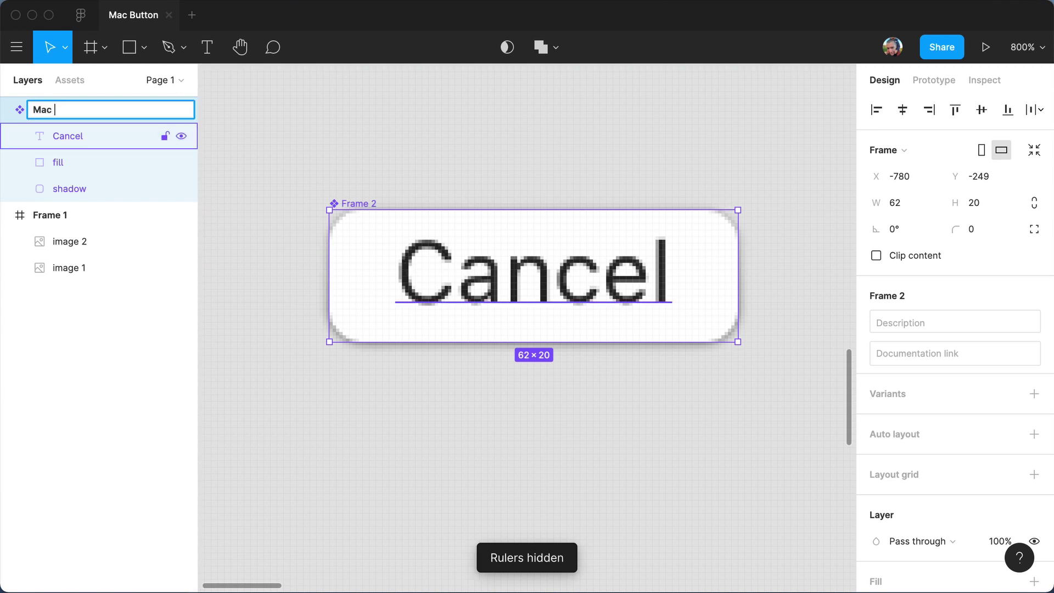
{"action": "type", "text": "Mac Button"}
{"action": "key", "text": "Return"}
{"action": "key", "text": "Escape"}
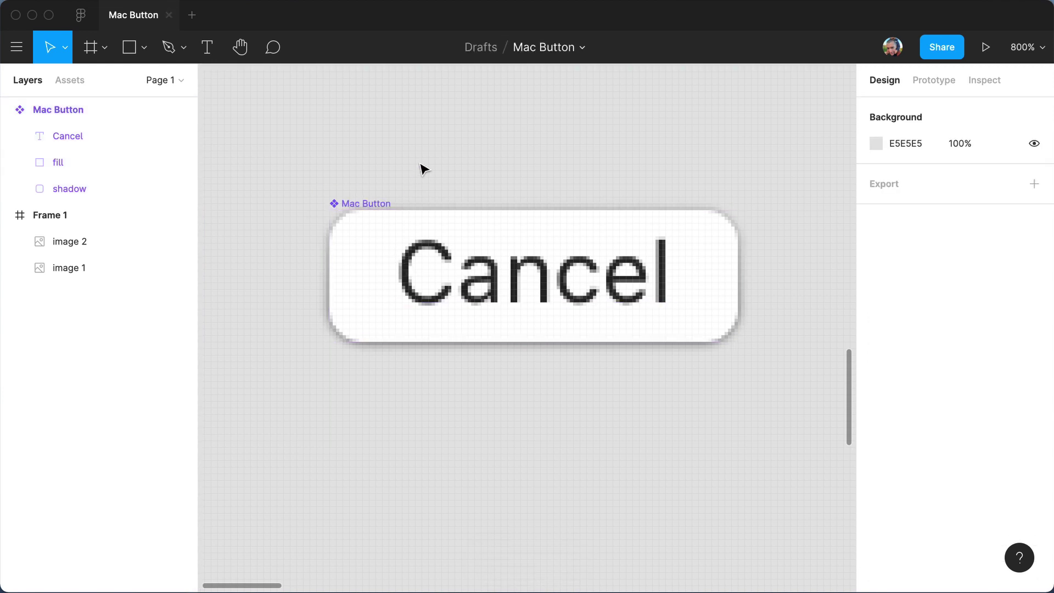
Rearrange the two screenshots in Frame 1 to free up space between them.
{"action": "key", "text": "shift+0"}
{"action": "left_click_drag", "start_coordinate": [421, 181], "coordinate": [263, 268]}
{"action": "left_click_drag", "start_coordinate": [295, 333], "coordinate": [299, 215]}
{"action": "key", "text": "Escape"}
{"action": "left_click_drag", "start_coordinate": [477, 273], "coordinate": [498, 199]}
{"action": "key", "text": "Escape"}
Draw a rectangle below the Customize Control Strip screenshot and fill it with the screenshot's sampled gray background color.
{"action": "key", "text": "r"}
{"action": "mouse_move", "coordinate": [418, 224]}
{"action": "left_mouse_down"}
{"action": "mouse_move", "coordinate": [591, 293]}
{"action": "mouse_move", "coordinate": [546, 357]}
{"action": "left_mouse_up"}
{"action": "key", "text": "i"}
{"action": "left_click", "coordinate": [445, 216]}
{"action": "left_click", "coordinate": [536, 313]}
{"action": "key", "text": "Escape"}
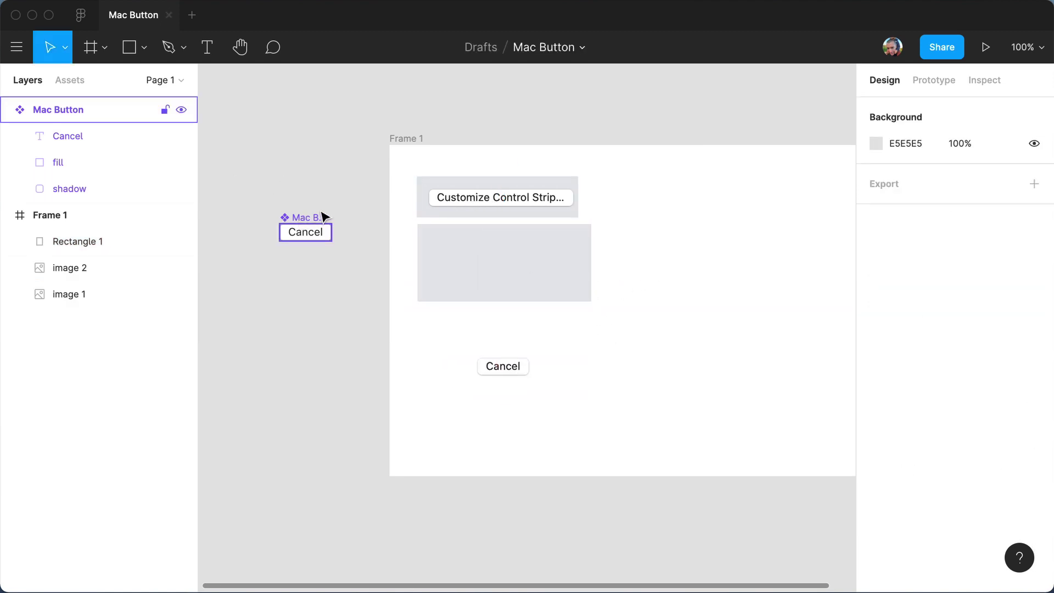
Place an instance of the Mac Button component on the gray rectangle.
{"action": "left_click", "coordinate": [305, 231]}
{"action": "left_click_drag", "start_coordinate": [305, 231], "coordinate": [517, 296]}
{"action": "left_click", "coordinate": [276, 149]}
{"action": "left_click", "coordinate": [501, 238], "text": "super"}
{"action": "left_click", "coordinate": [500, 237], "text": "super"}
Move the Customize Control Strip screenshot beside the button instance on the gray rectangle, at X 92 and Y 95.
{"action": "left_click_drag", "start_coordinate": [531, 395], "coordinate": [396, 354]}
{"action": "left_click", "coordinate": [644, 292]}
{"action": "left_click_drag", "start_coordinate": [369, 203], "coordinate": [564, 364]}
{"action": "double_click", "coordinate": [564, 364]}
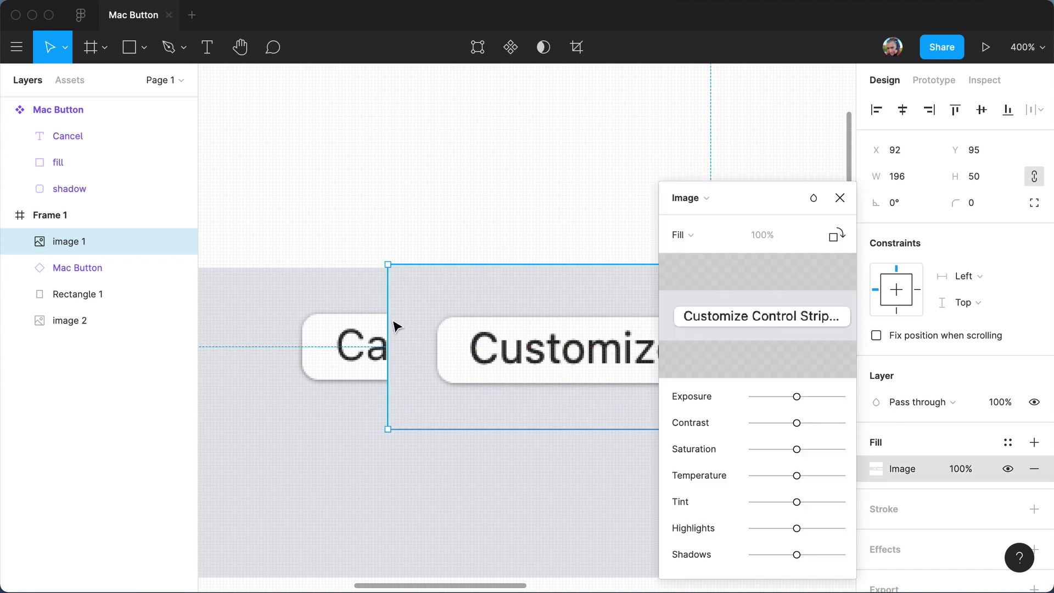
Crop the Customize Control Strip screenshot from its left side to a width of 165.
{"action": "left_click", "coordinate": [702, 241]}
{"action": "left_click", "coordinate": [714, 273]}
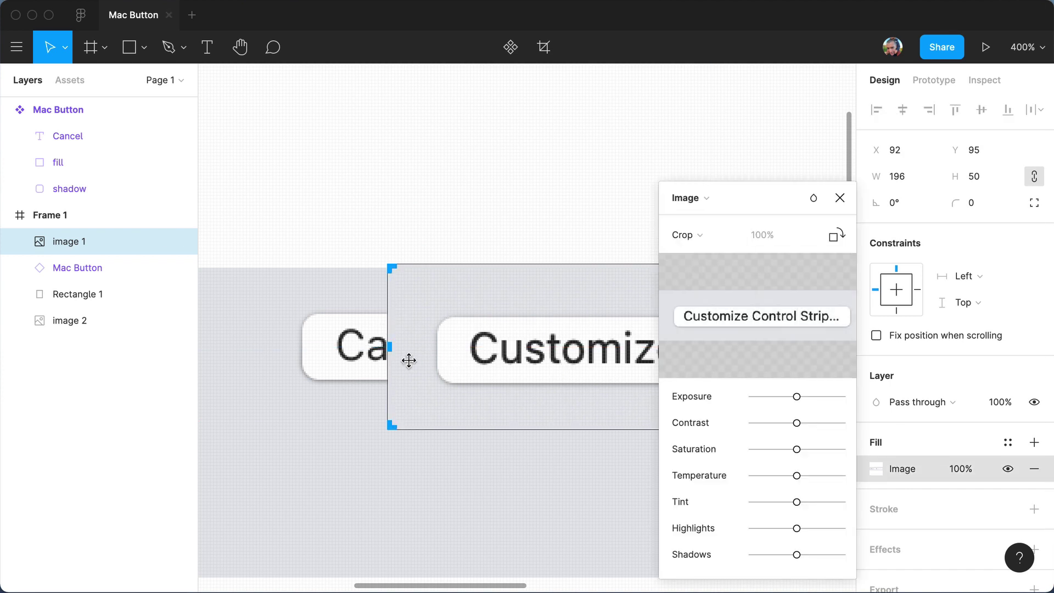
{"action": "left_click_drag", "start_coordinate": [425, 356], "coordinate": [498, 358]}
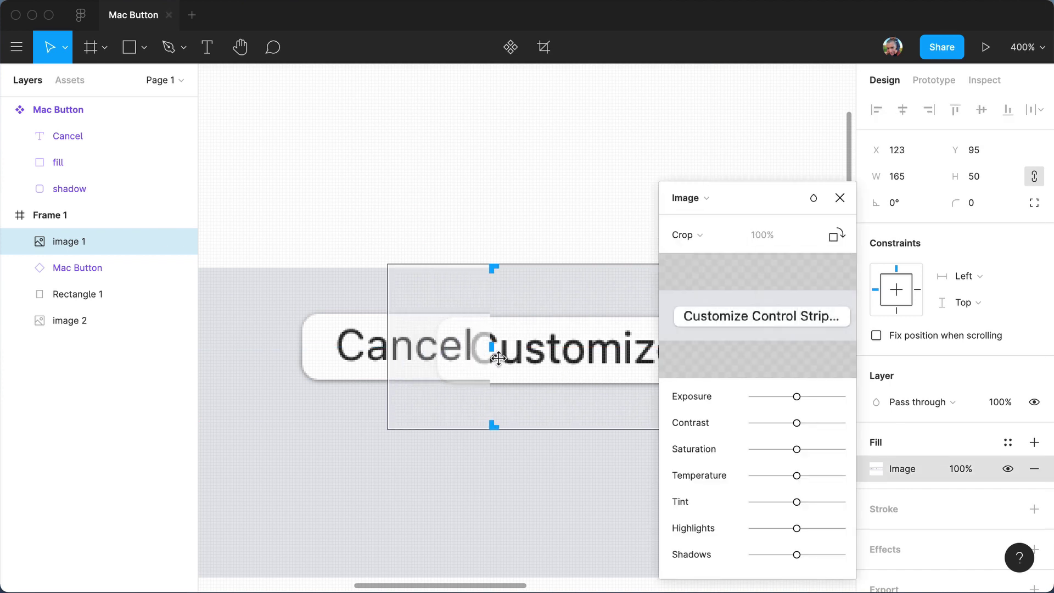
{"action": "left_click", "coordinate": [476, 191]}
{"action": "left_click", "coordinate": [498, 199]}
Compare the cropped screenshot's button with the Mac Button instance side by side at close range.
{"action": "key", "text": "z"}
{"action": "left_click", "coordinate": [477, 336]}
{"action": "left_click_drag", "start_coordinate": [570, 366], "coordinate": [490, 366]}
{"action": "left_click_drag", "start_coordinate": [490, 366], "coordinate": [553, 347]}
{"action": "left_click", "coordinate": [469, 160]}
{"action": "key", "text": "z"}
{"action": "left_click_drag", "start_coordinate": [462, 274], "coordinate": [712, 277]}
{"action": "key", "text": "space"}
Move the cropped screenshot back above the gray rectangle in Frame 1.
{"action": "key", "text": "super+0"}
{"action": "left_click_drag", "start_coordinate": [597, 332], "coordinate": [567, 278]}
{"action": "left_click", "coordinate": [577, 181]}
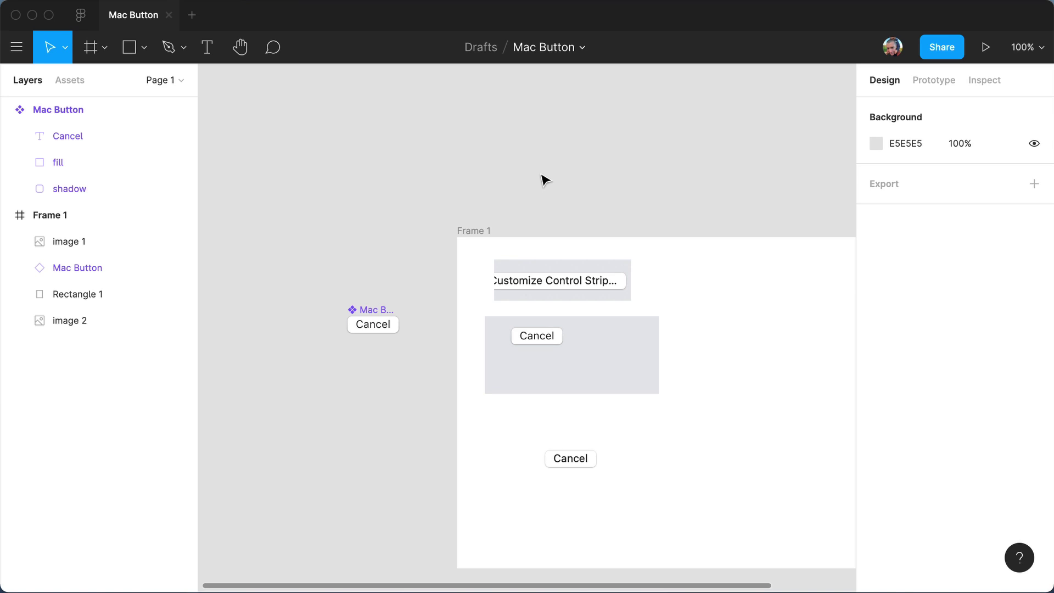
Move the Mac Button component slightly up and closer to Frame 1.
{"action": "key", "text": "space"}
{"action": "left_click_drag", "start_coordinate": [525, 232], "coordinate": [454, 171]}
{"action": "left_click_drag", "start_coordinate": [313, 246], "coordinate": [327, 236]}
{"action": "left_click", "coordinate": [313, 212]}
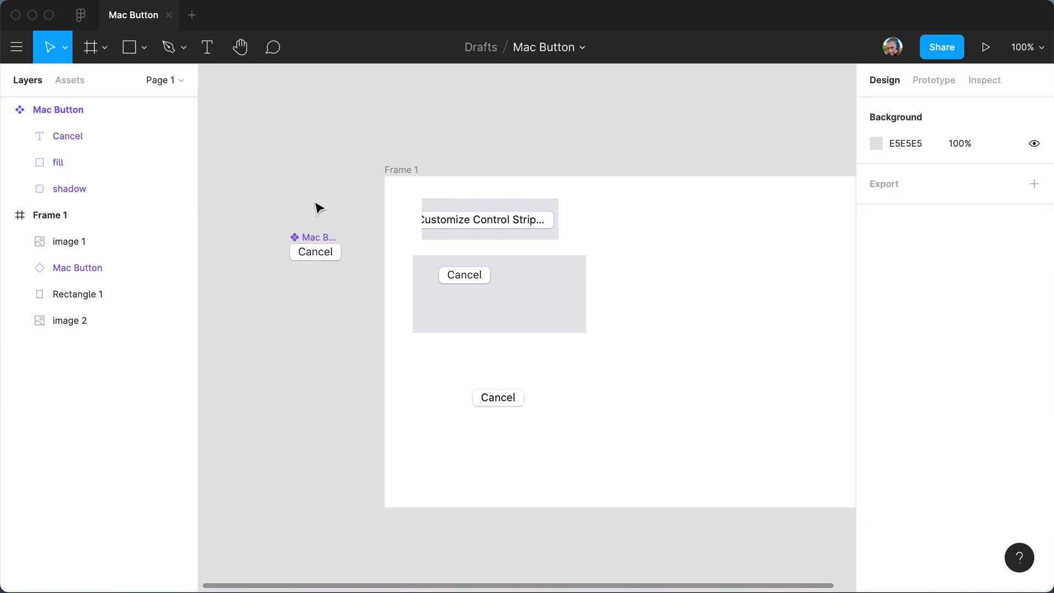